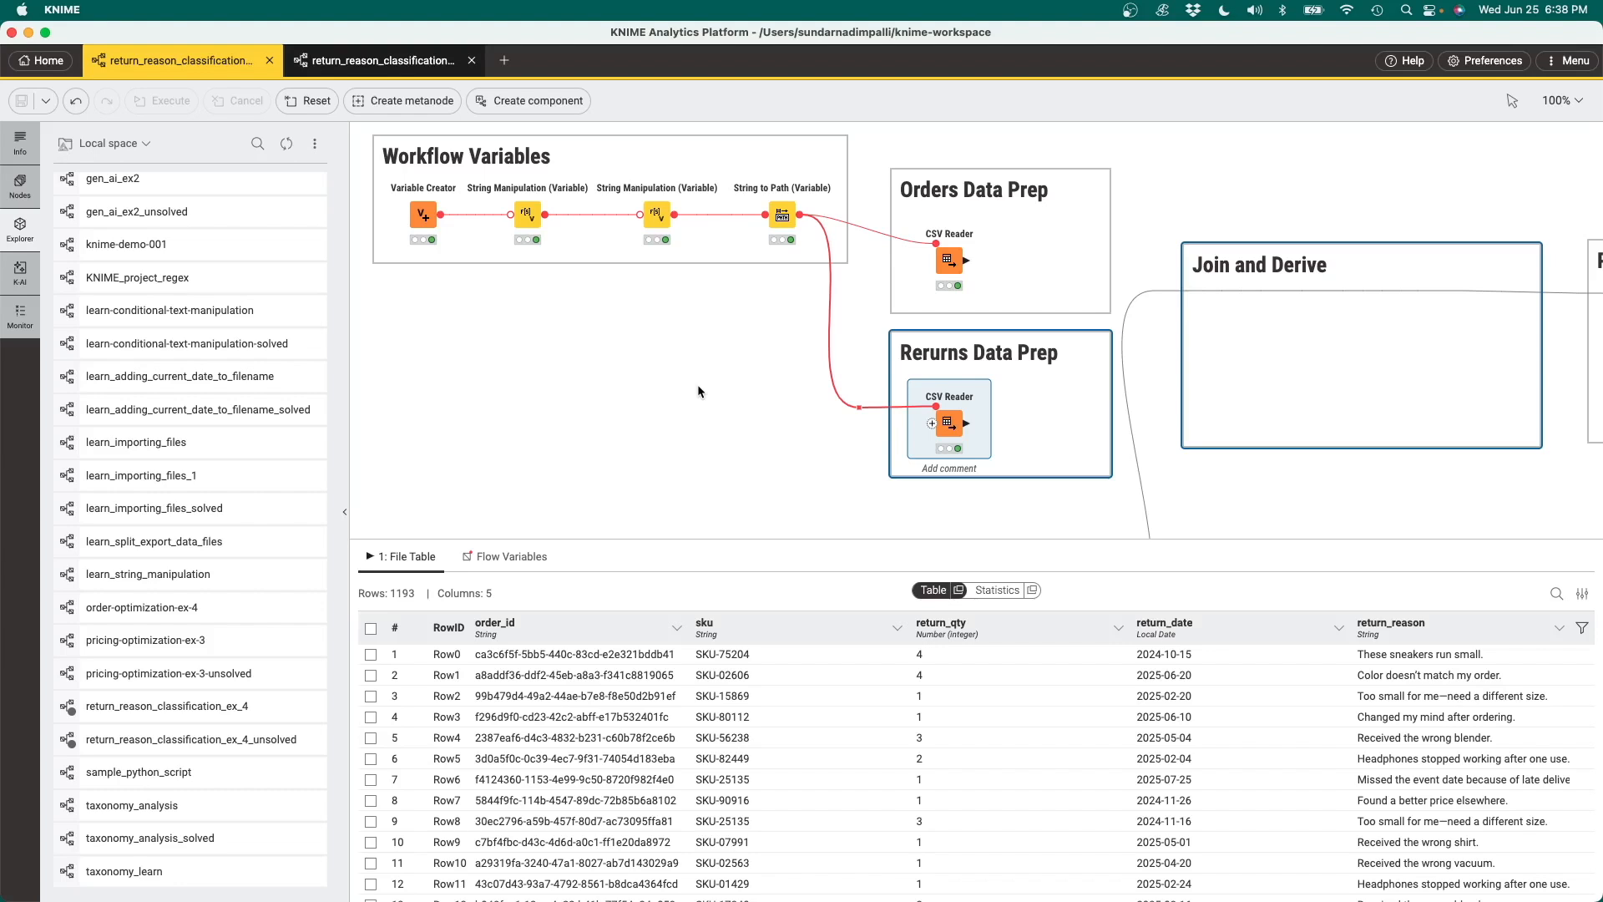
# Examine the output tables of the CSV Readers in the orders and returns data prep sections
pyautogui.click(758, 420)
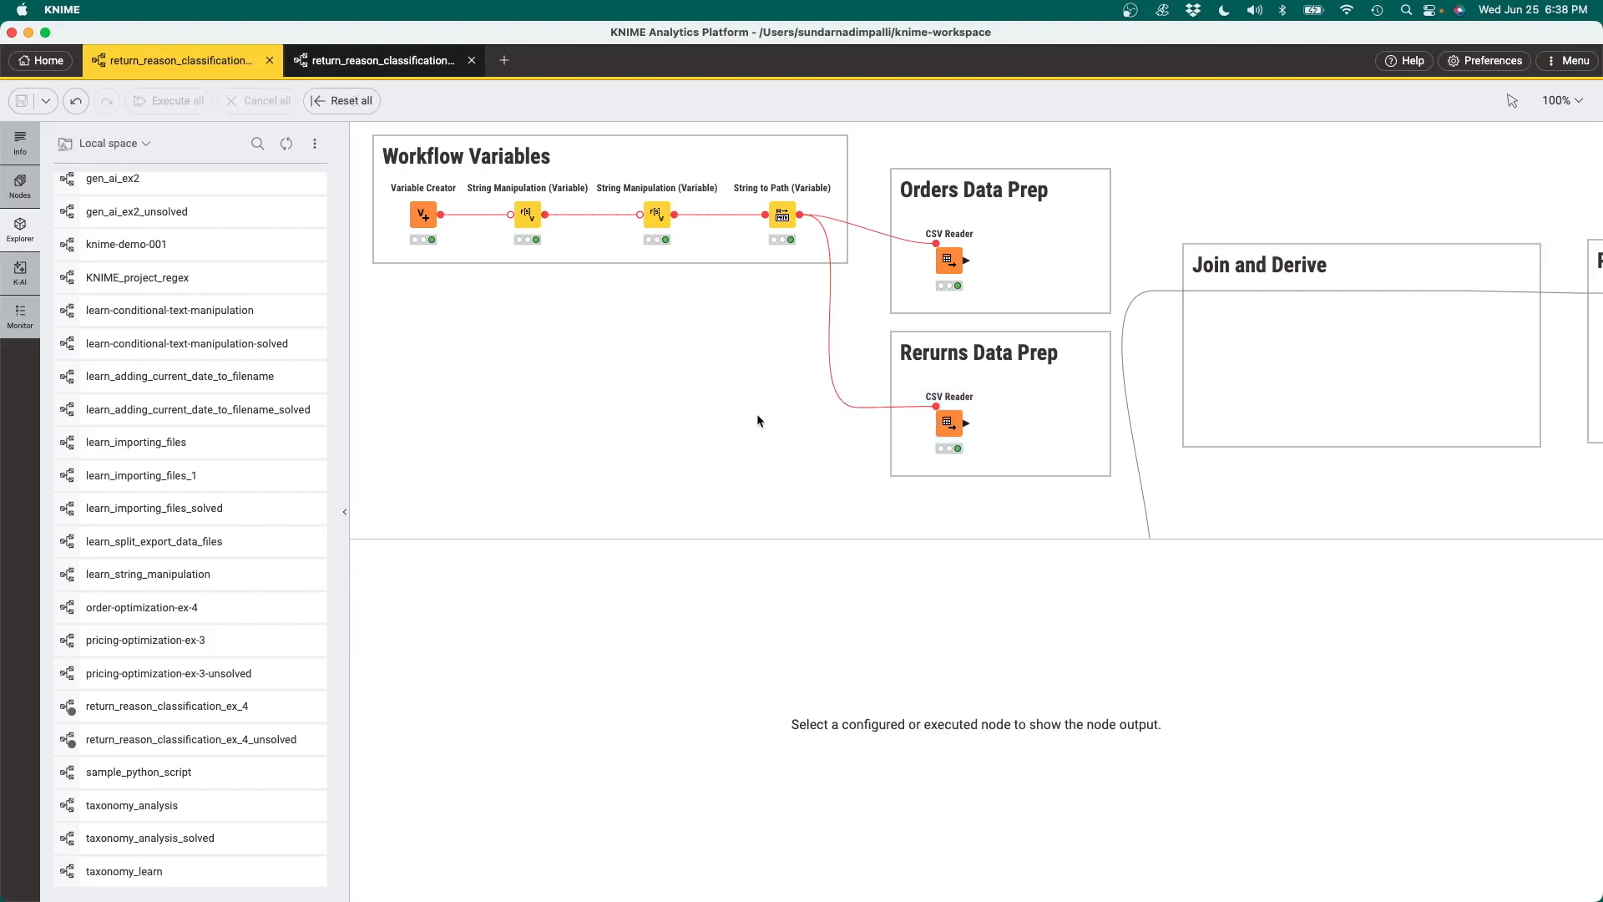
pyautogui.click(950, 259)
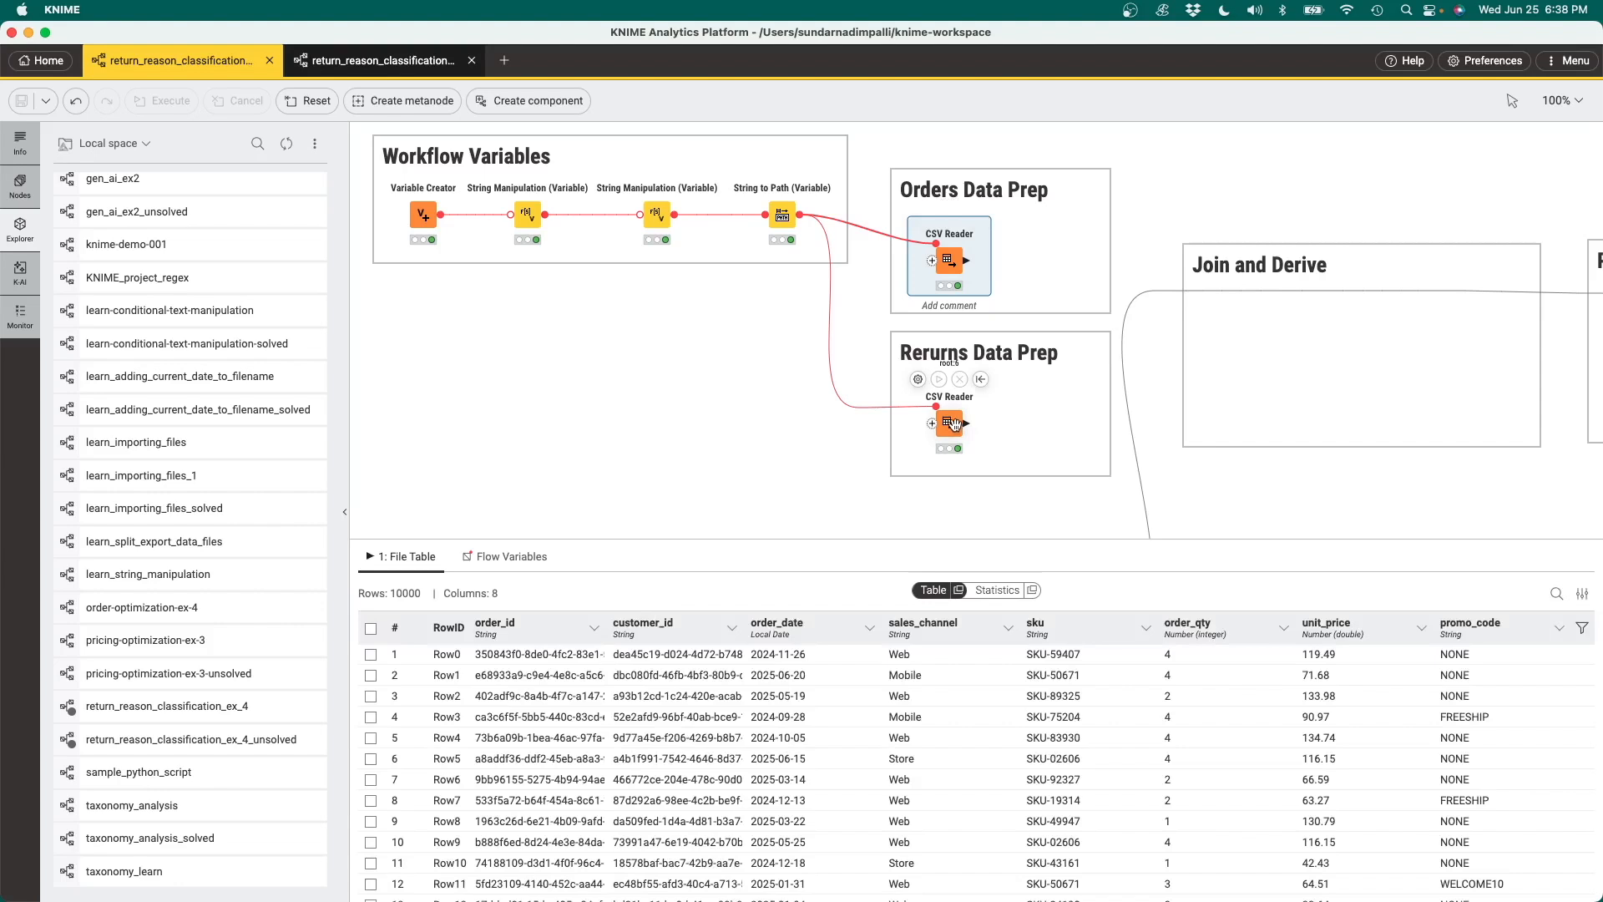
pyautogui.click(955, 426)
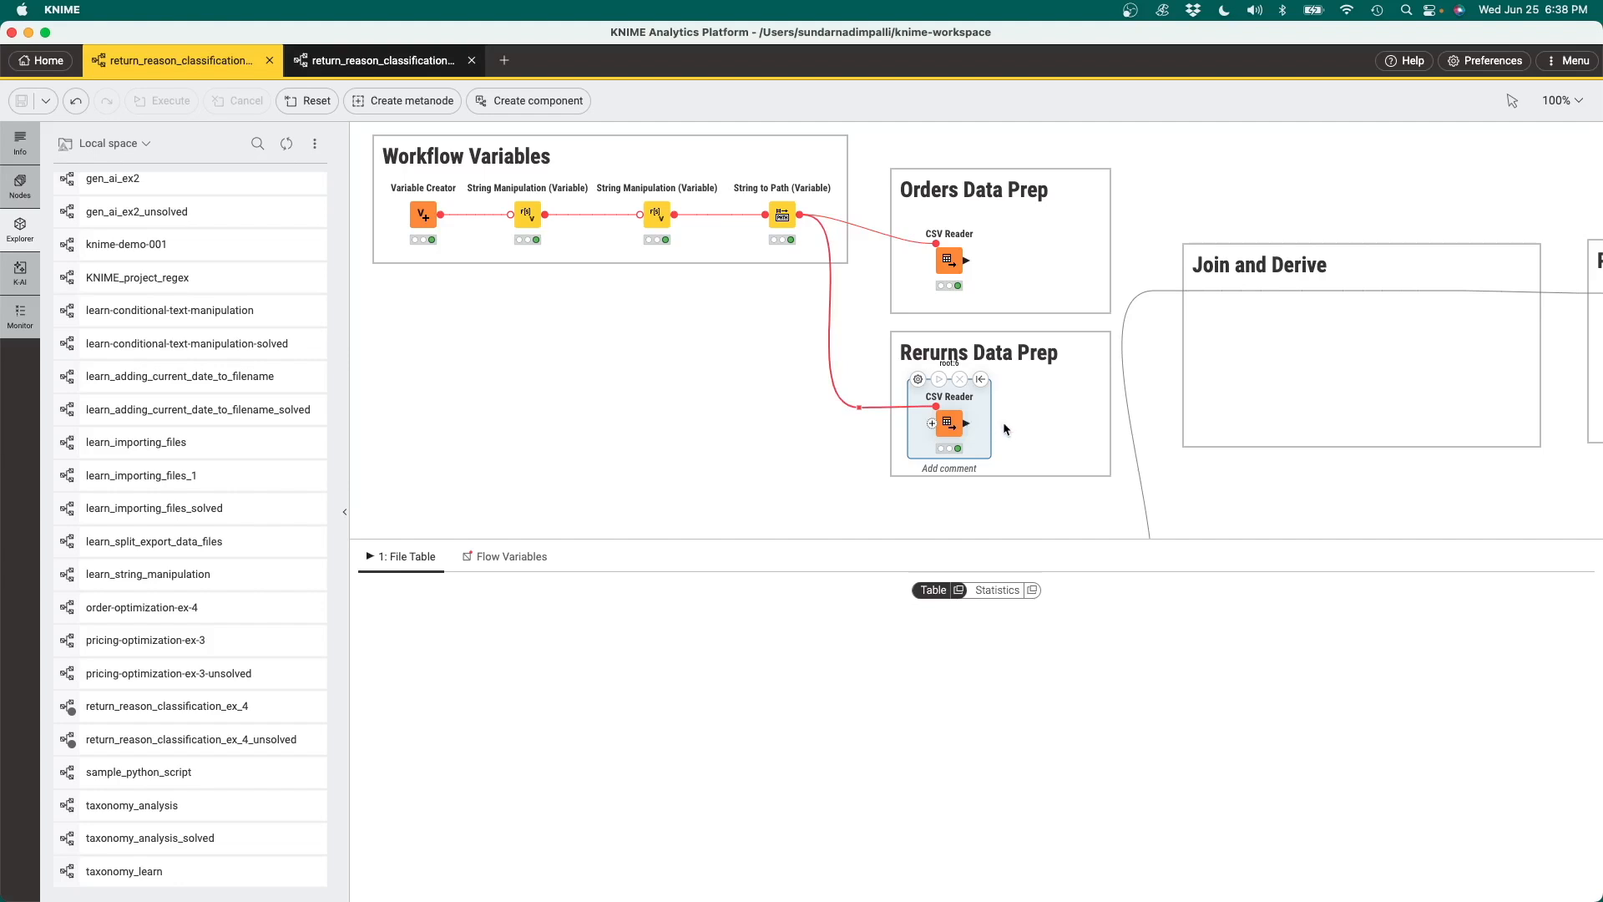
# Add a Missing Value node connected to the output of the returns CSV Reader
pyautogui.moveTo(966, 424); pyautogui.dragTo(1020, 424)
pyautogui.write('mi')
pyautogui.press('Return')
pyautogui.click(1024, 417)
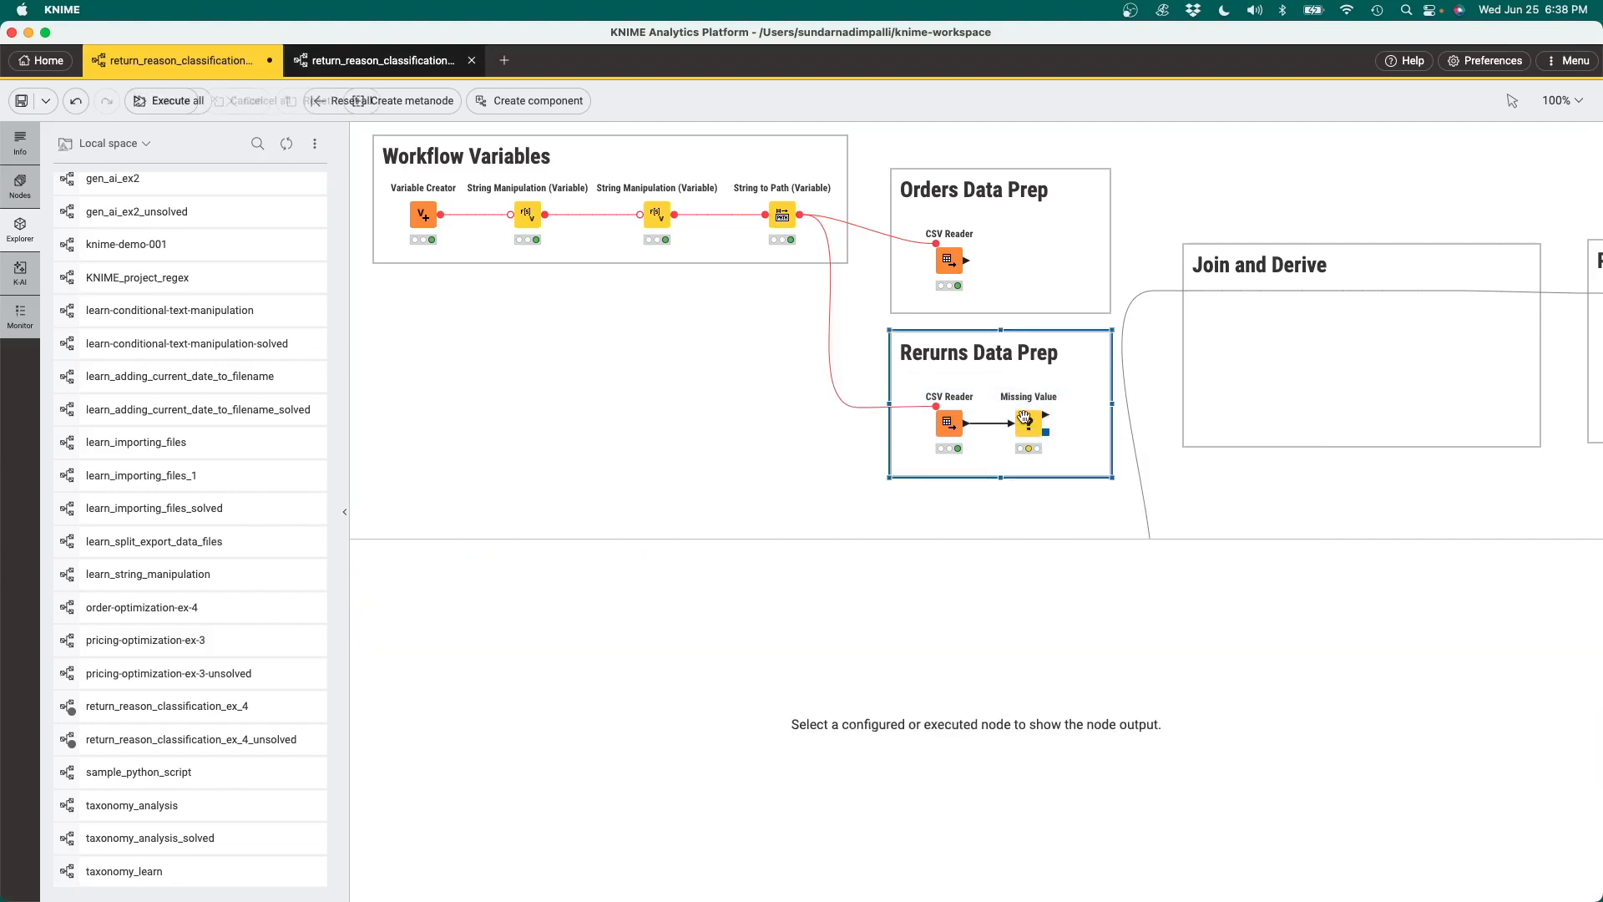
# Configure the Missing Value node with the fixed value Unknown for strings and a handling option for Local Date, and execute it
pyautogui.doubleClick(1023, 417)
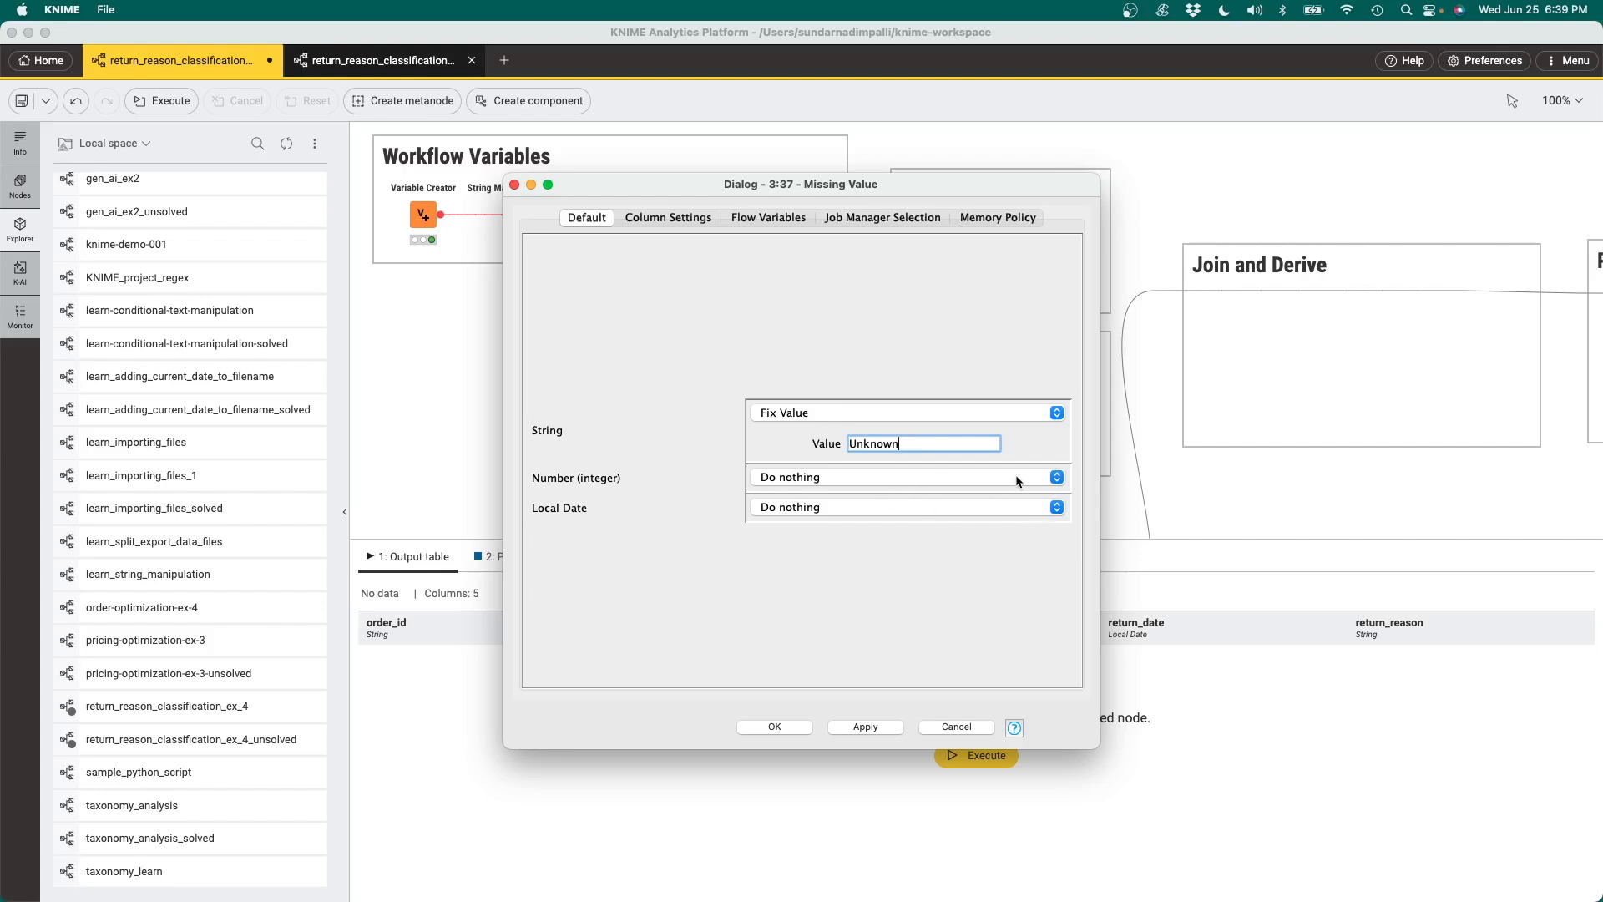
pyautogui.click(1057, 507)
pyautogui.click(944, 553)
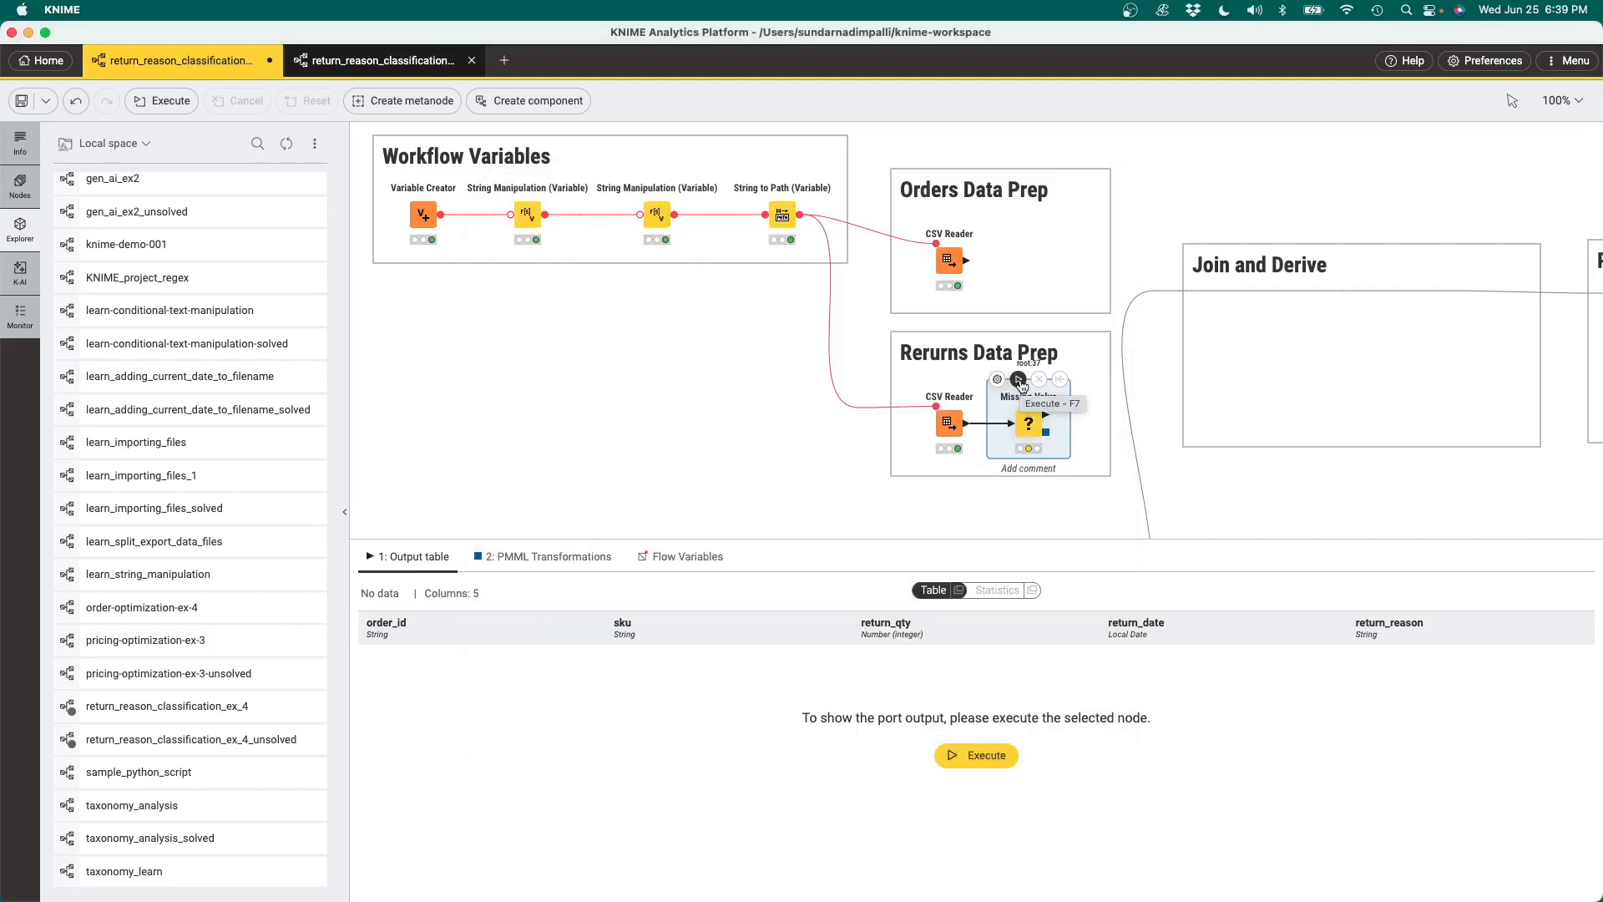
pyautogui.click(1020, 381)
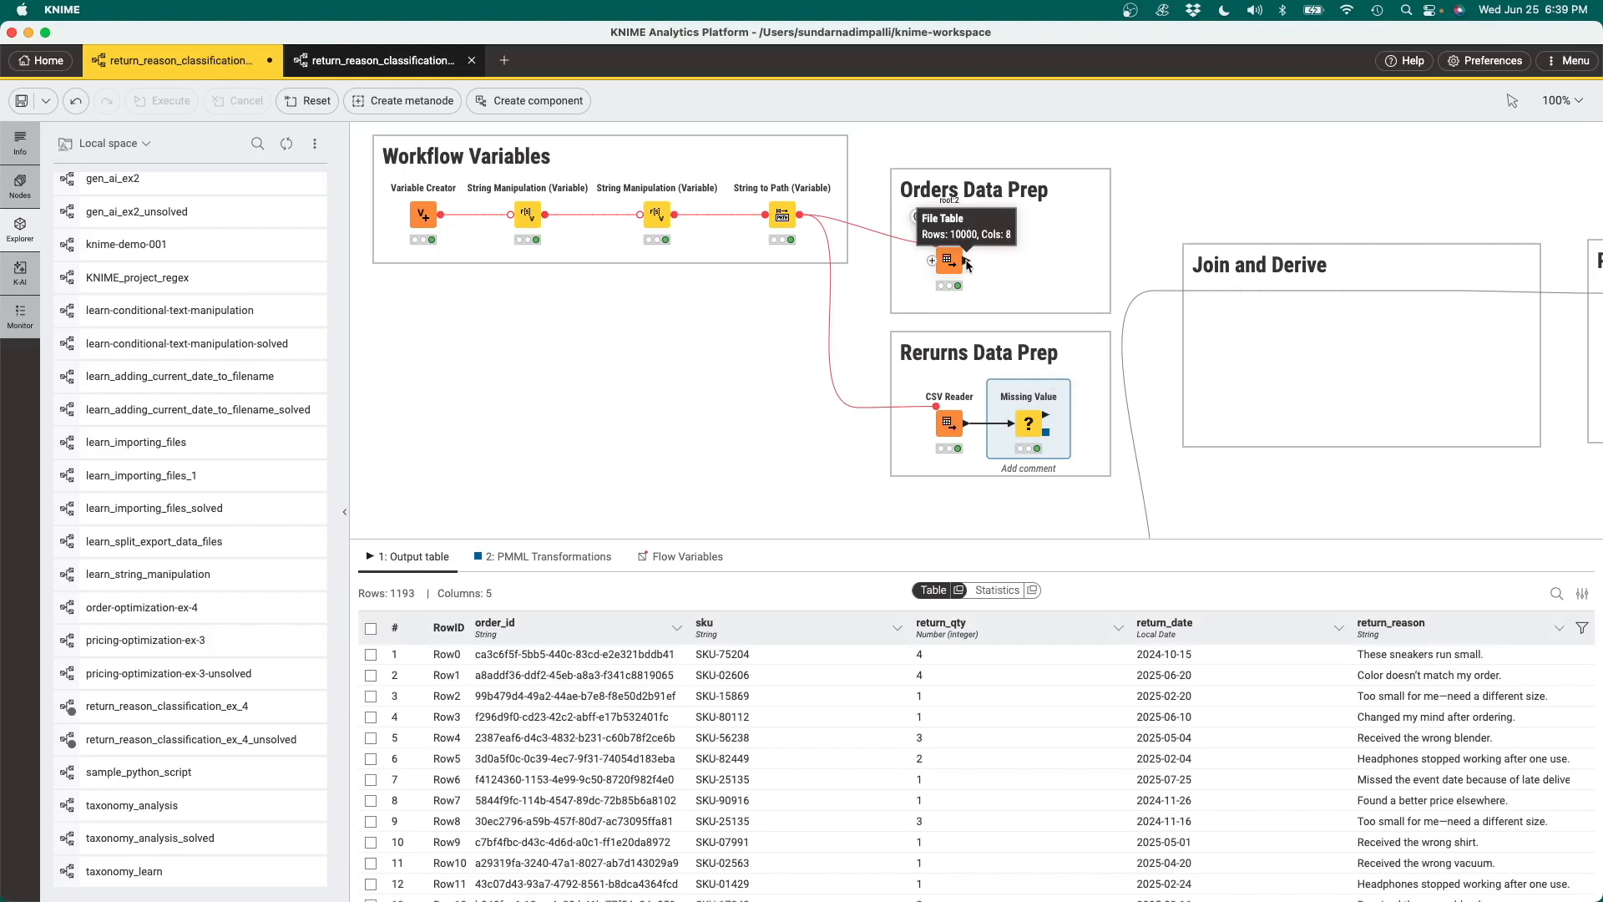
# Add a Joiner fed by the orders CSV Reader and the Missing Value node, matching order_id in both tables
pyautogui.moveTo(966, 259); pyautogui.dragTo(1228, 337)
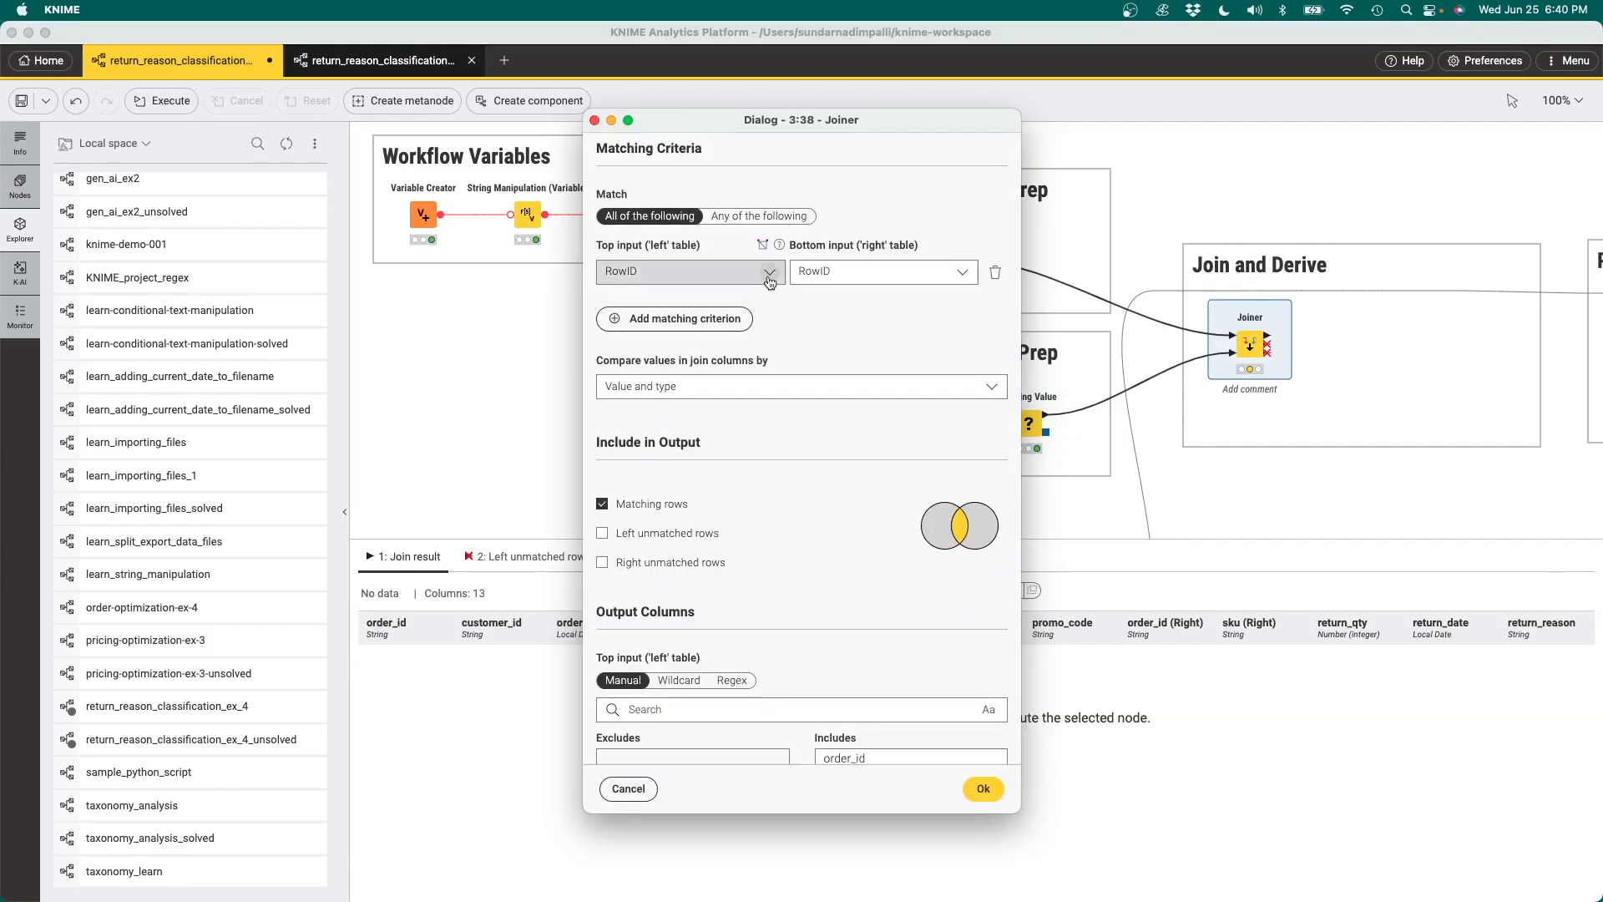
pyautogui.click(693, 272)
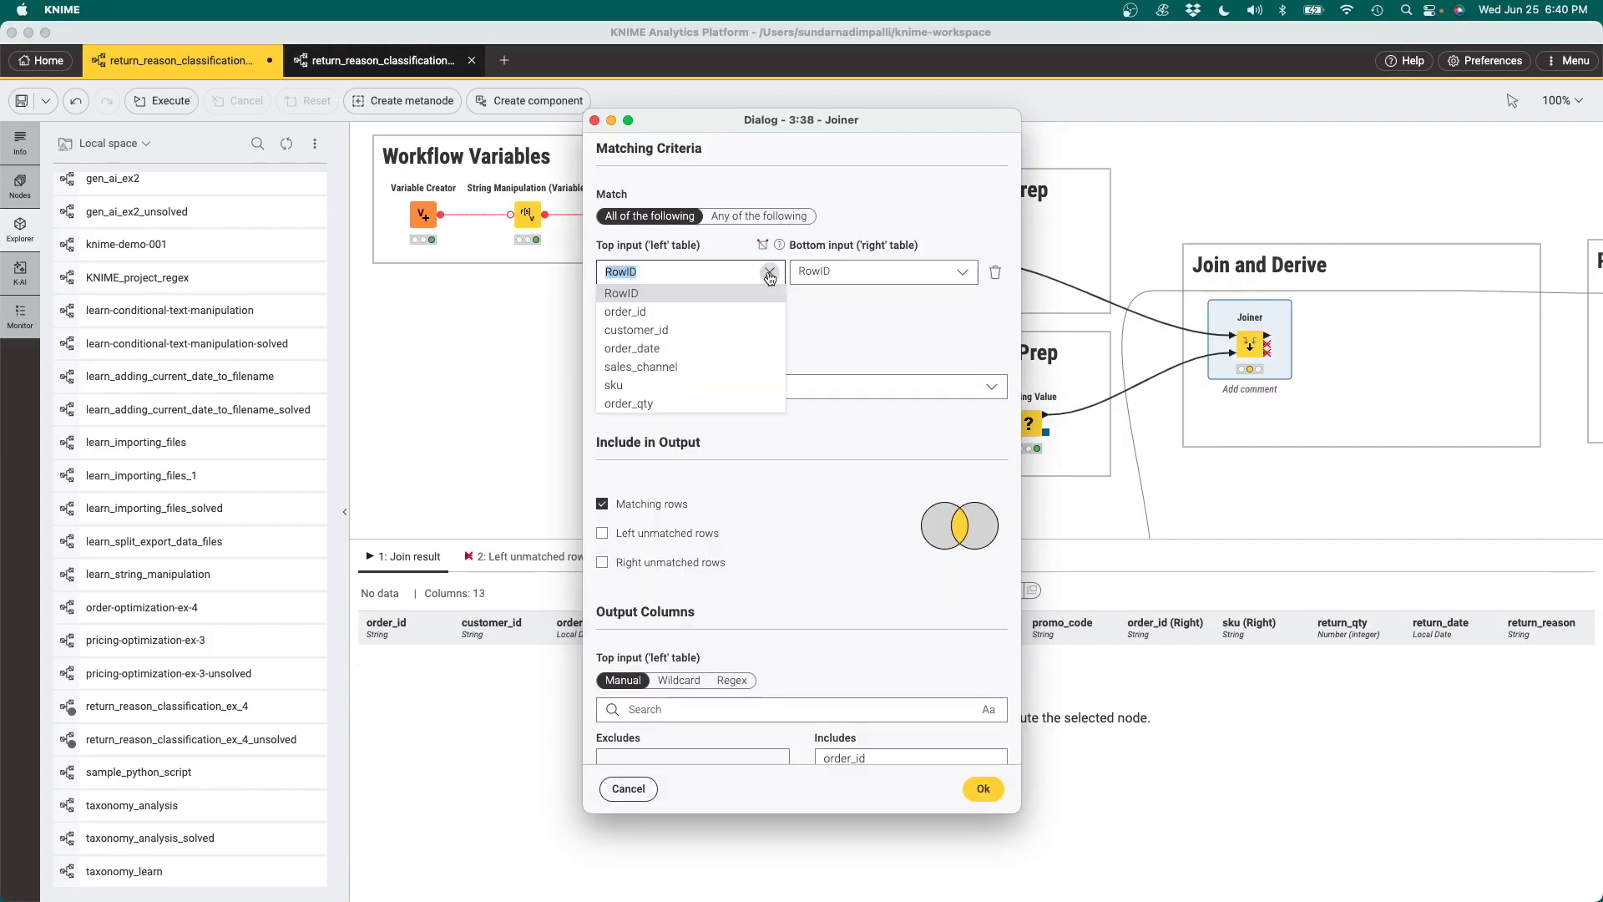
pyautogui.click(699, 312)
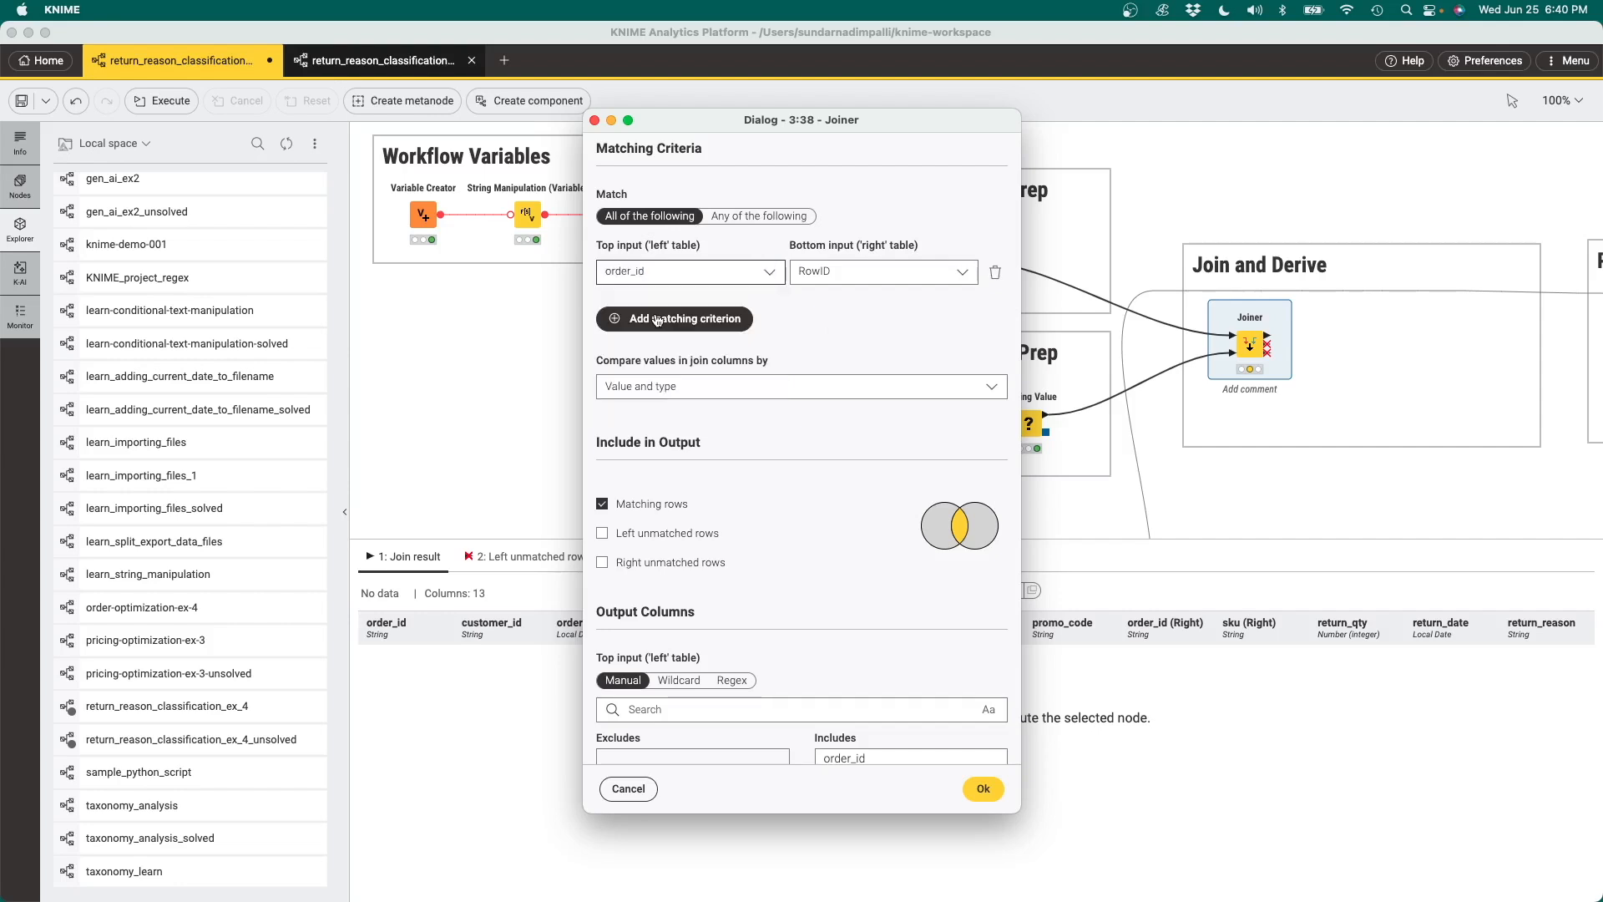
pyautogui.click(825, 271)
pyautogui.click(830, 313)
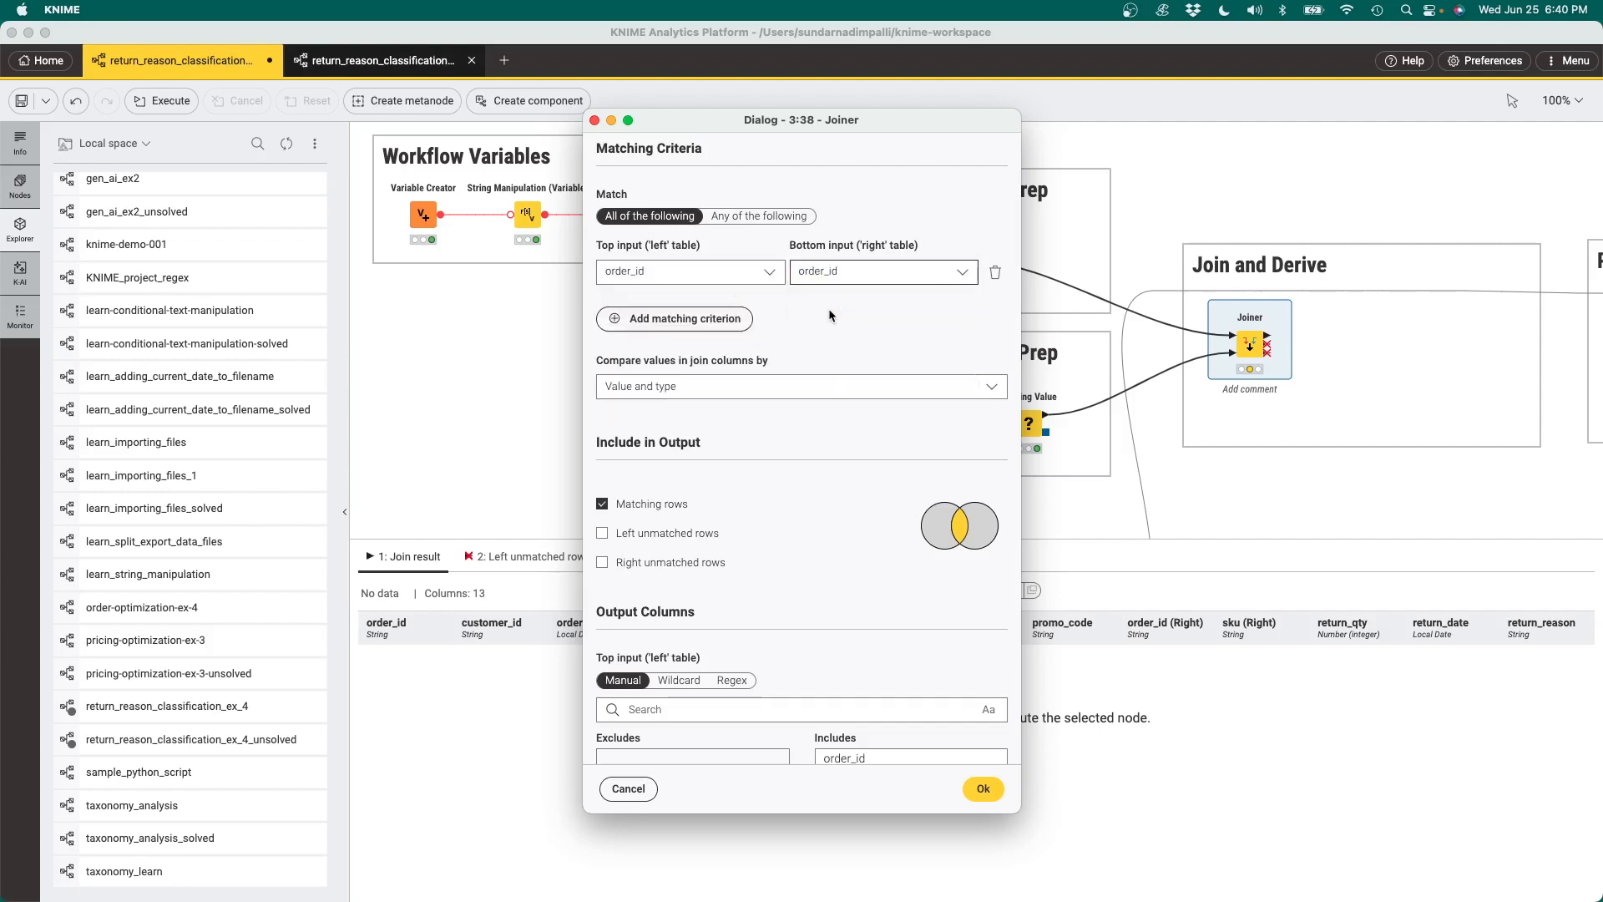
# Add a second Joiner matching criterion of sku to sku and compare the join column values by String representation
pyautogui.click(693, 322)
pyautogui.click(768, 331)
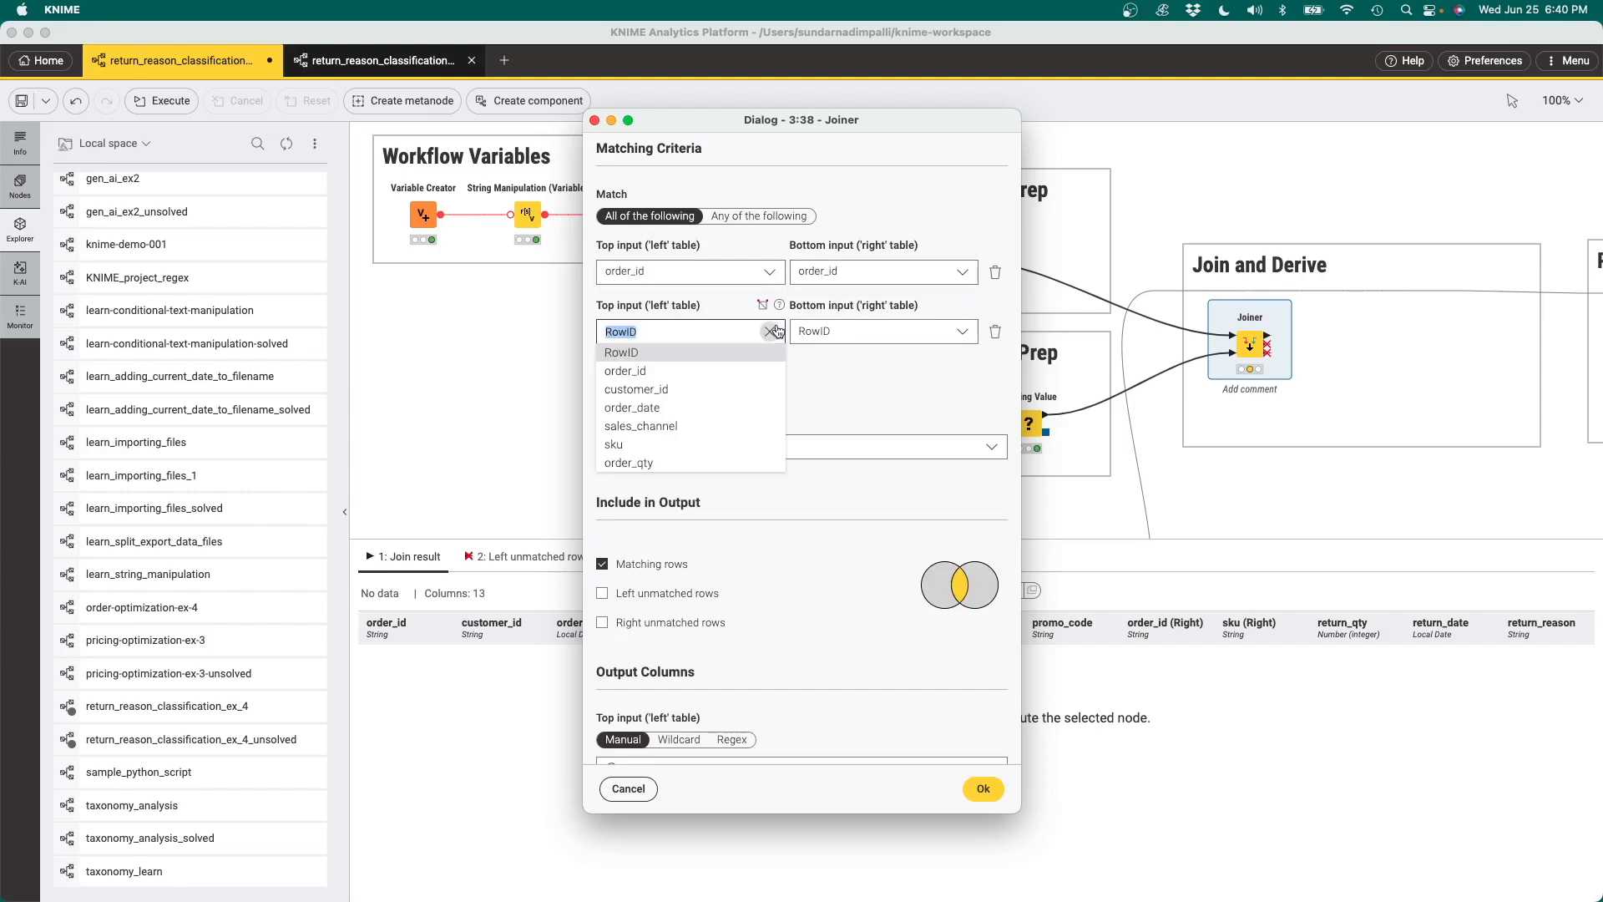
pyautogui.click(636, 446)
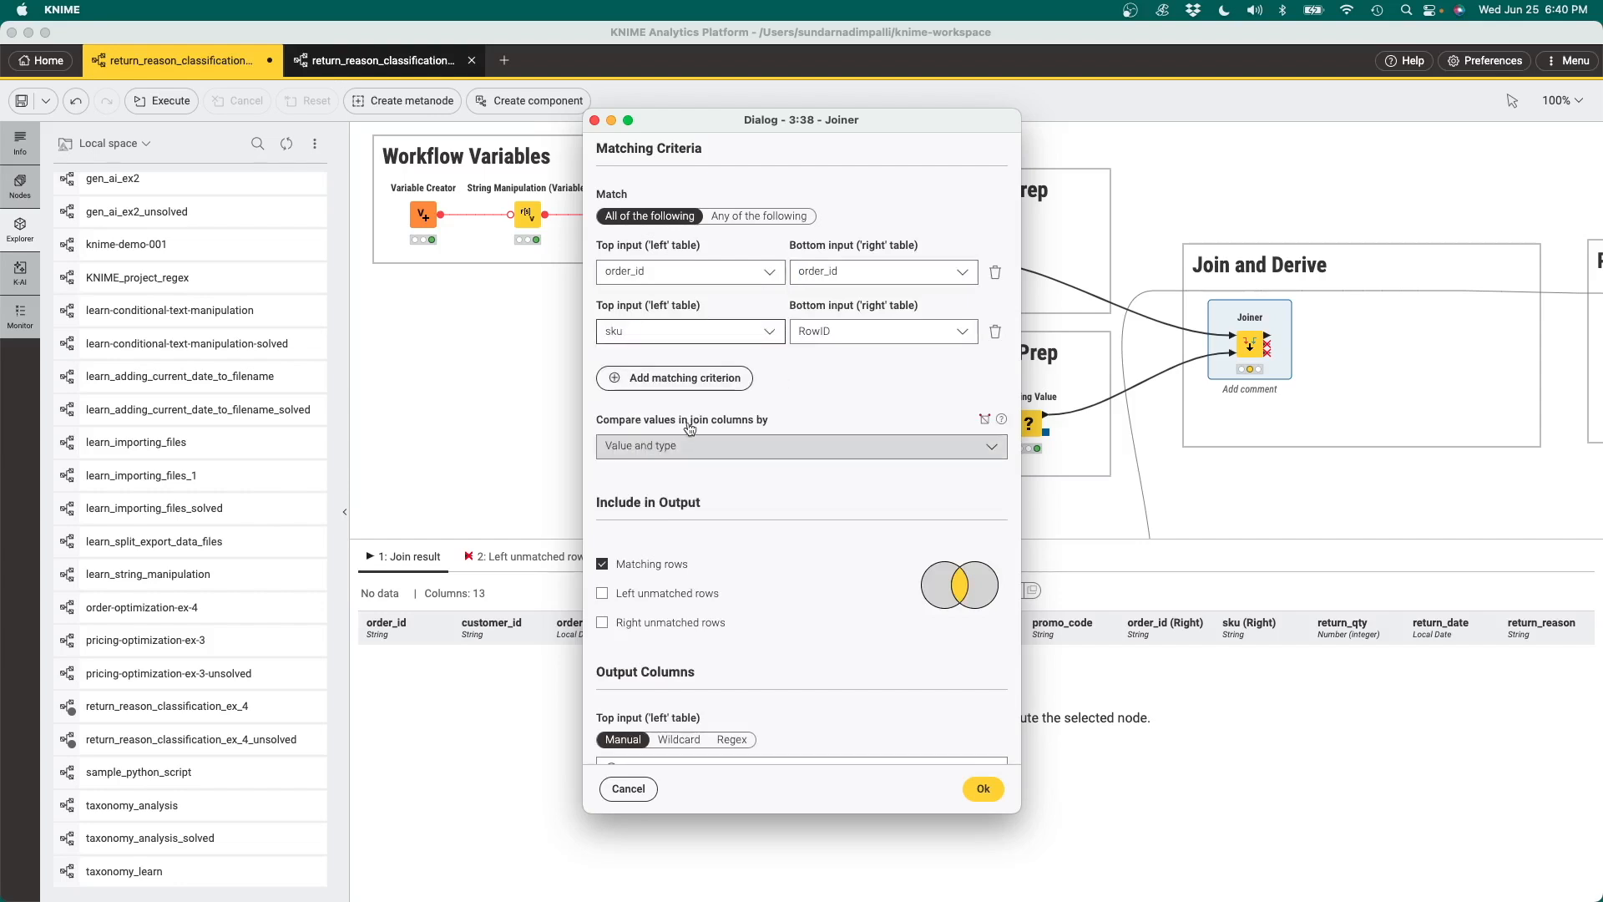
pyautogui.click(848, 333)
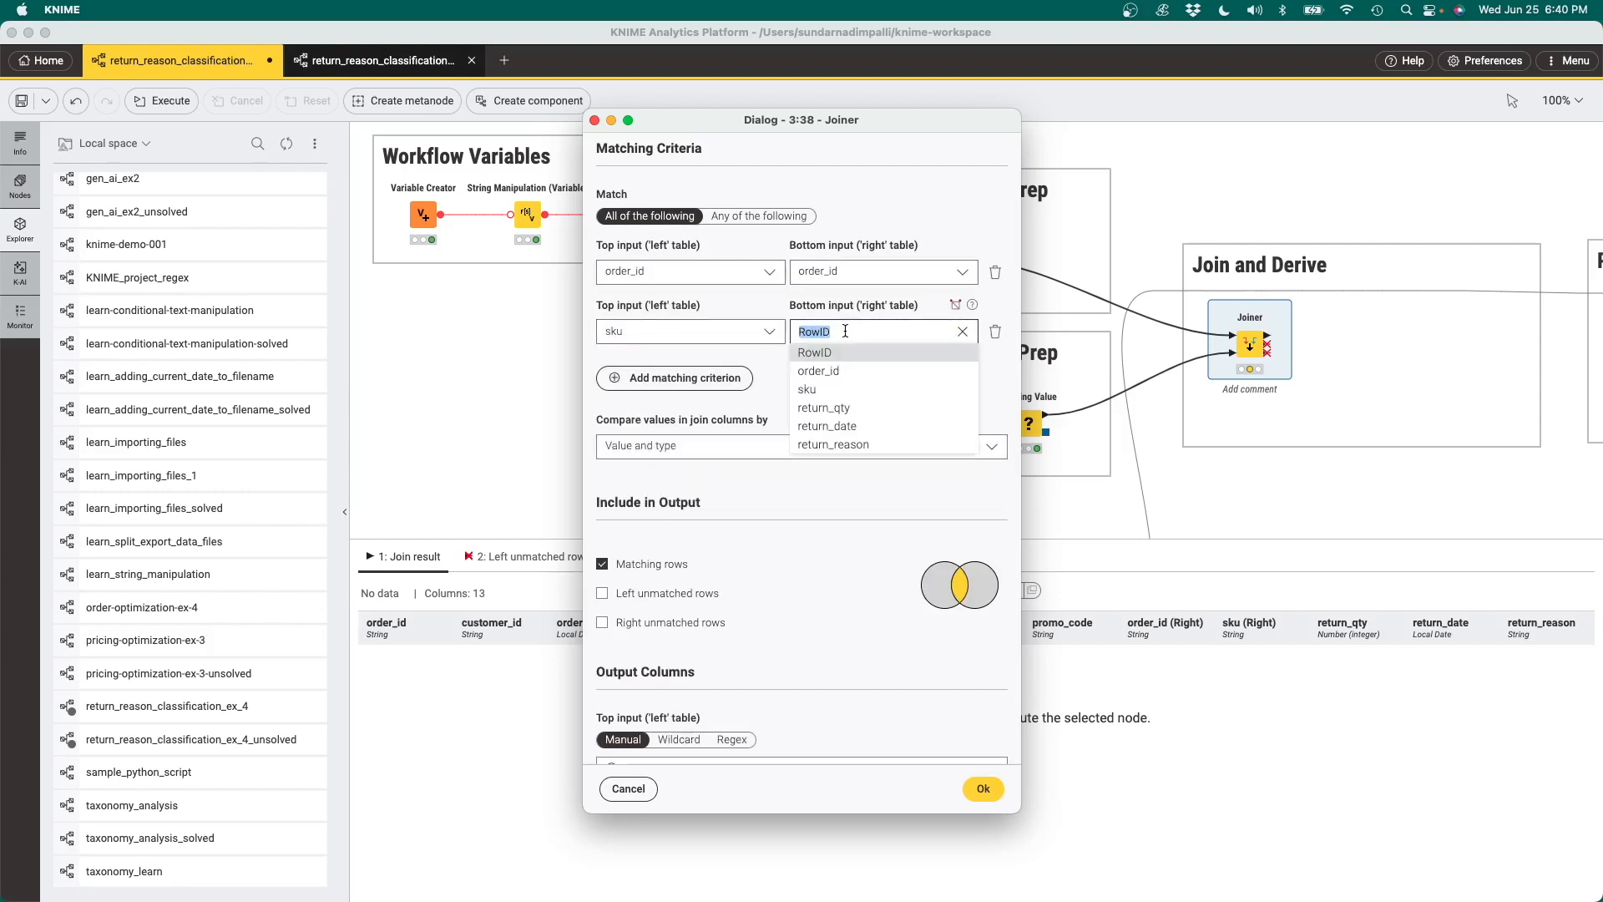
pyautogui.click(835, 390)
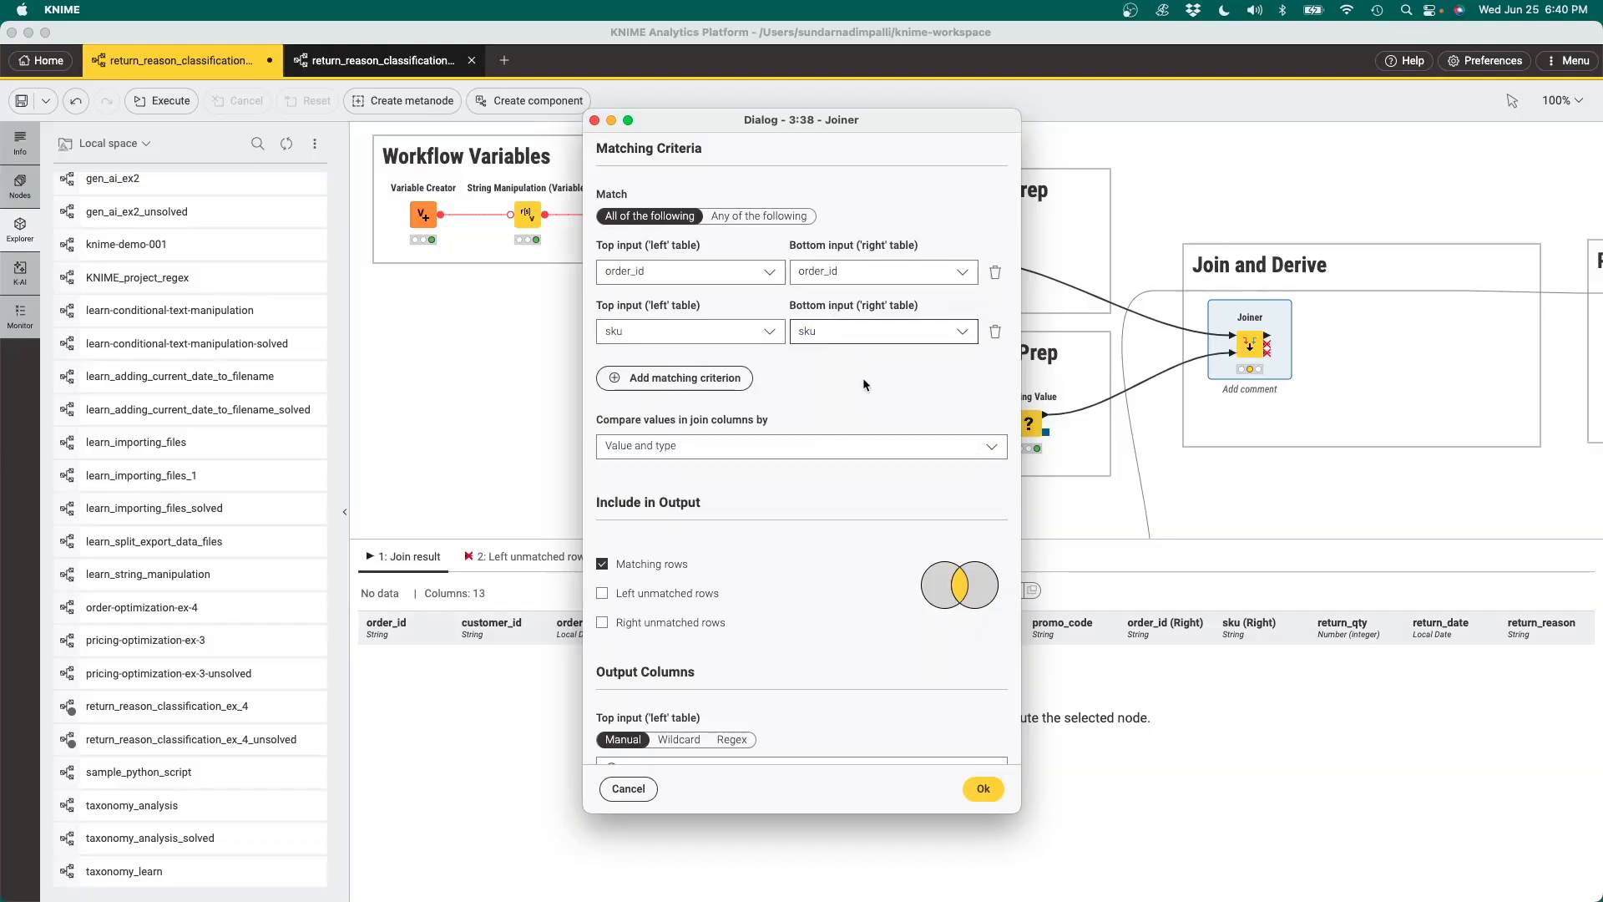
pyautogui.click(785, 448)
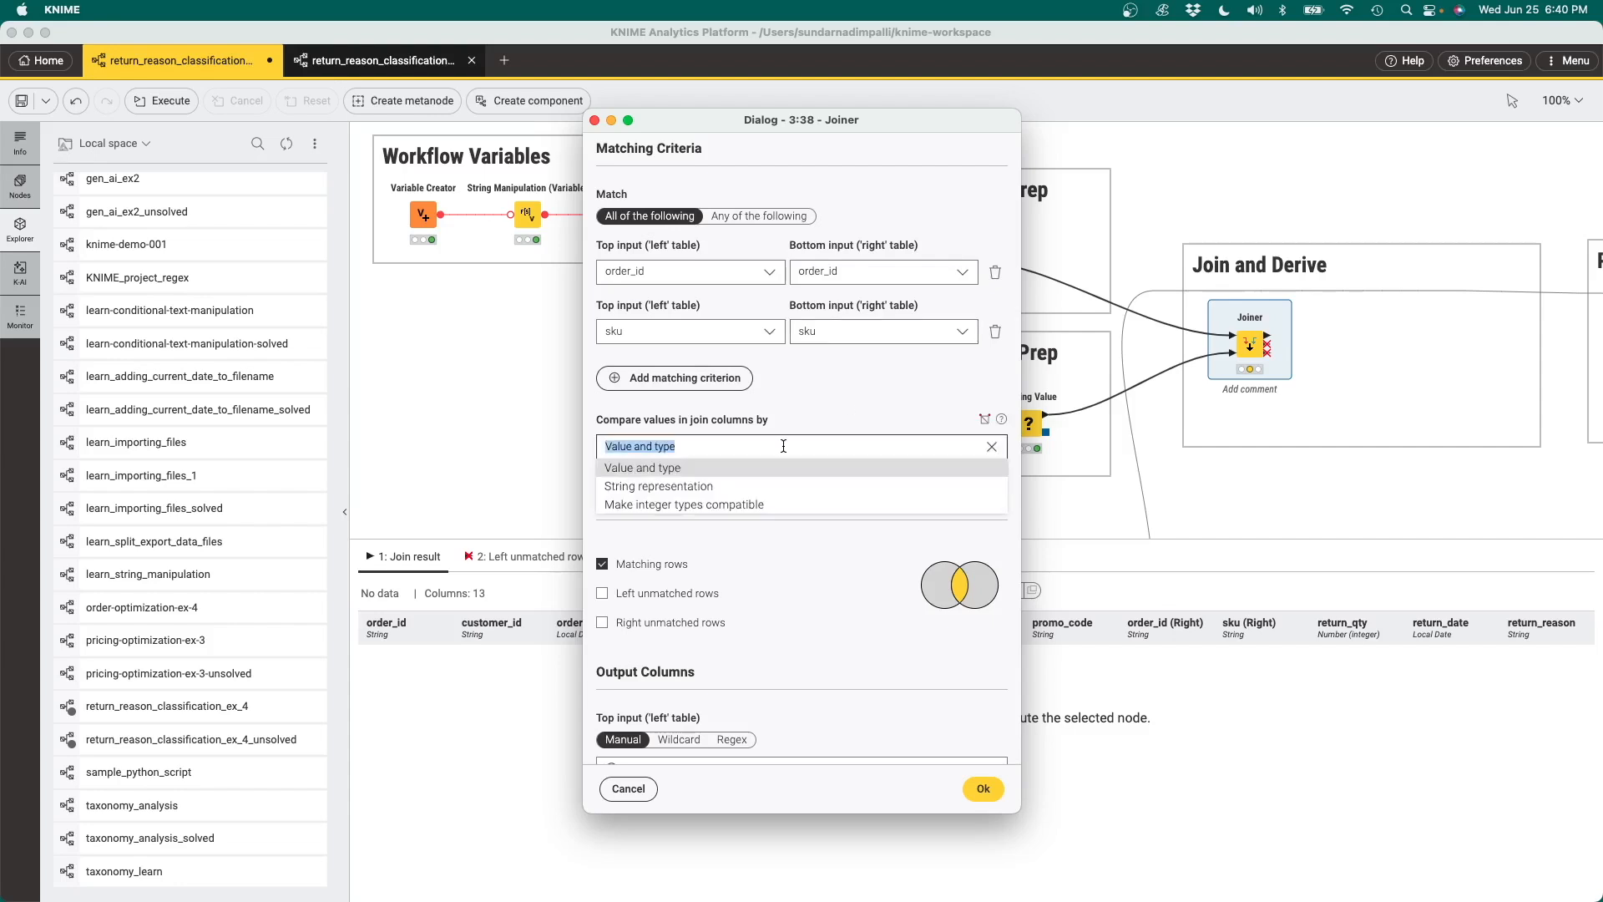
pyautogui.click(696, 491)
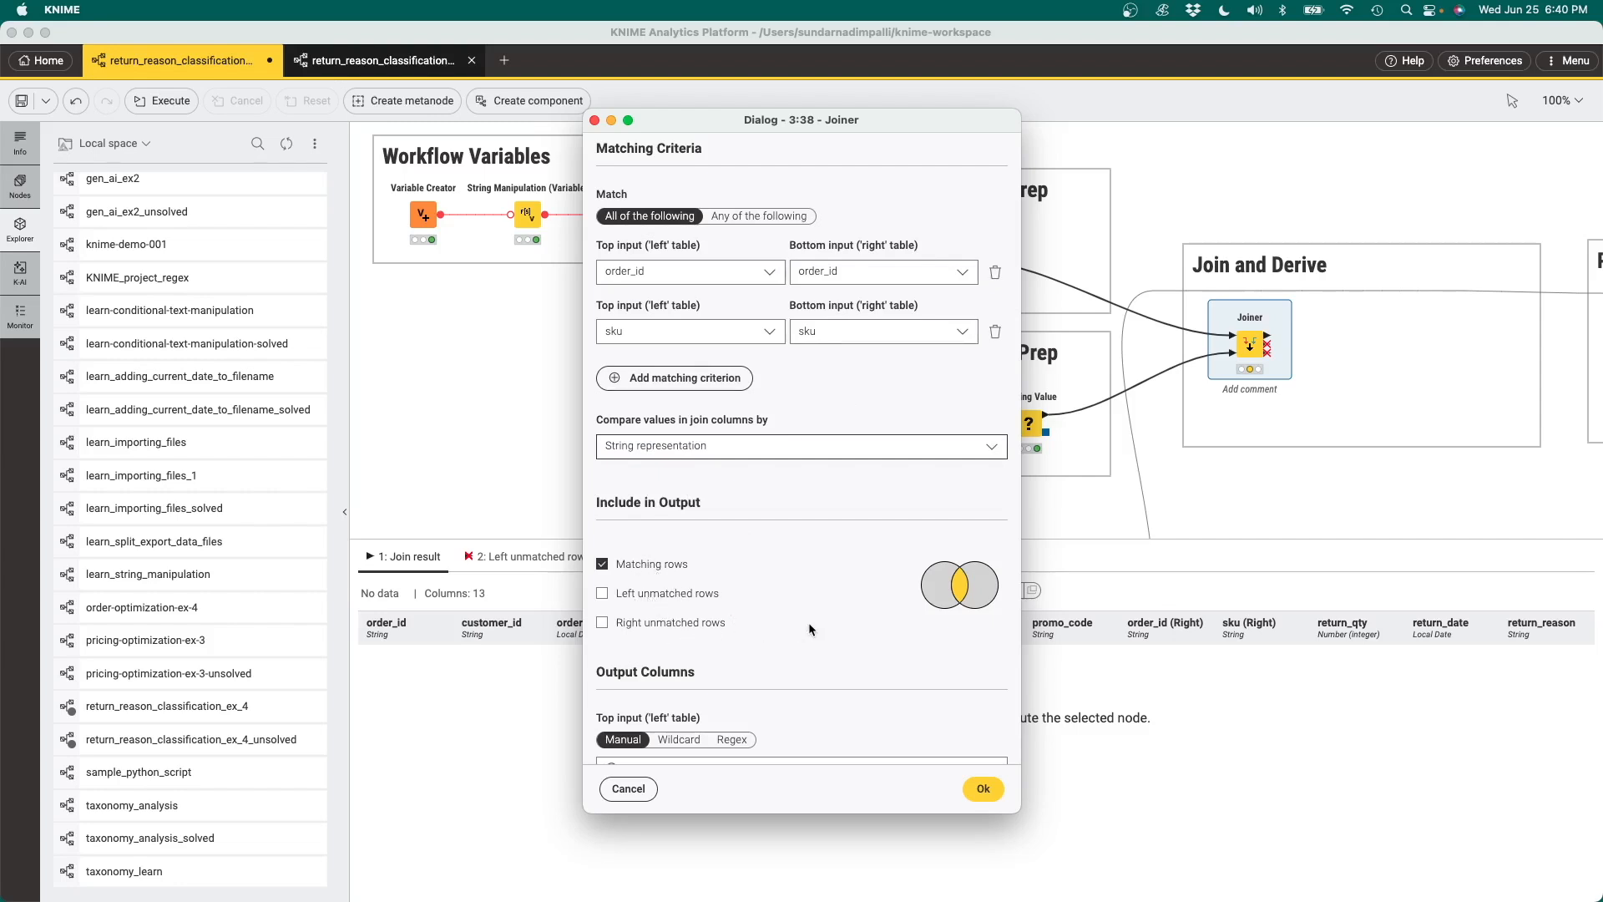
# Exclude order_id and sku from the right table's output columns in the Joiner, accept the settings and execute the node
pyautogui.scroll(-5, 860, 626)
pyautogui.scroll(-3, 869, 635)
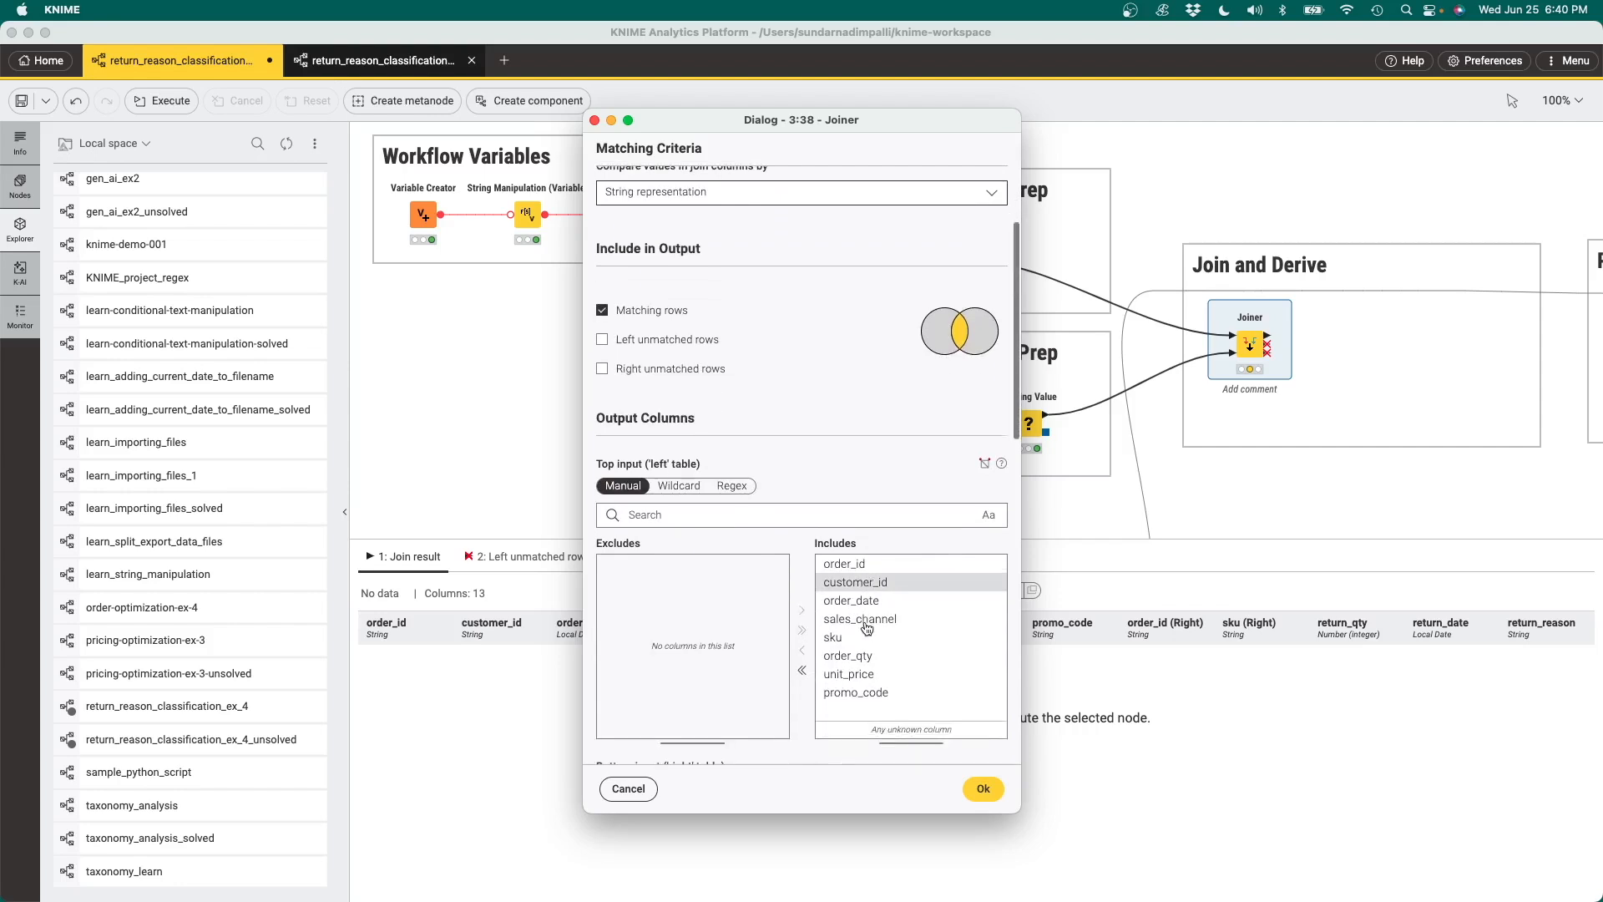
pyautogui.scroll(-6, 930, 639)
pyautogui.scroll(2, 902, 551)
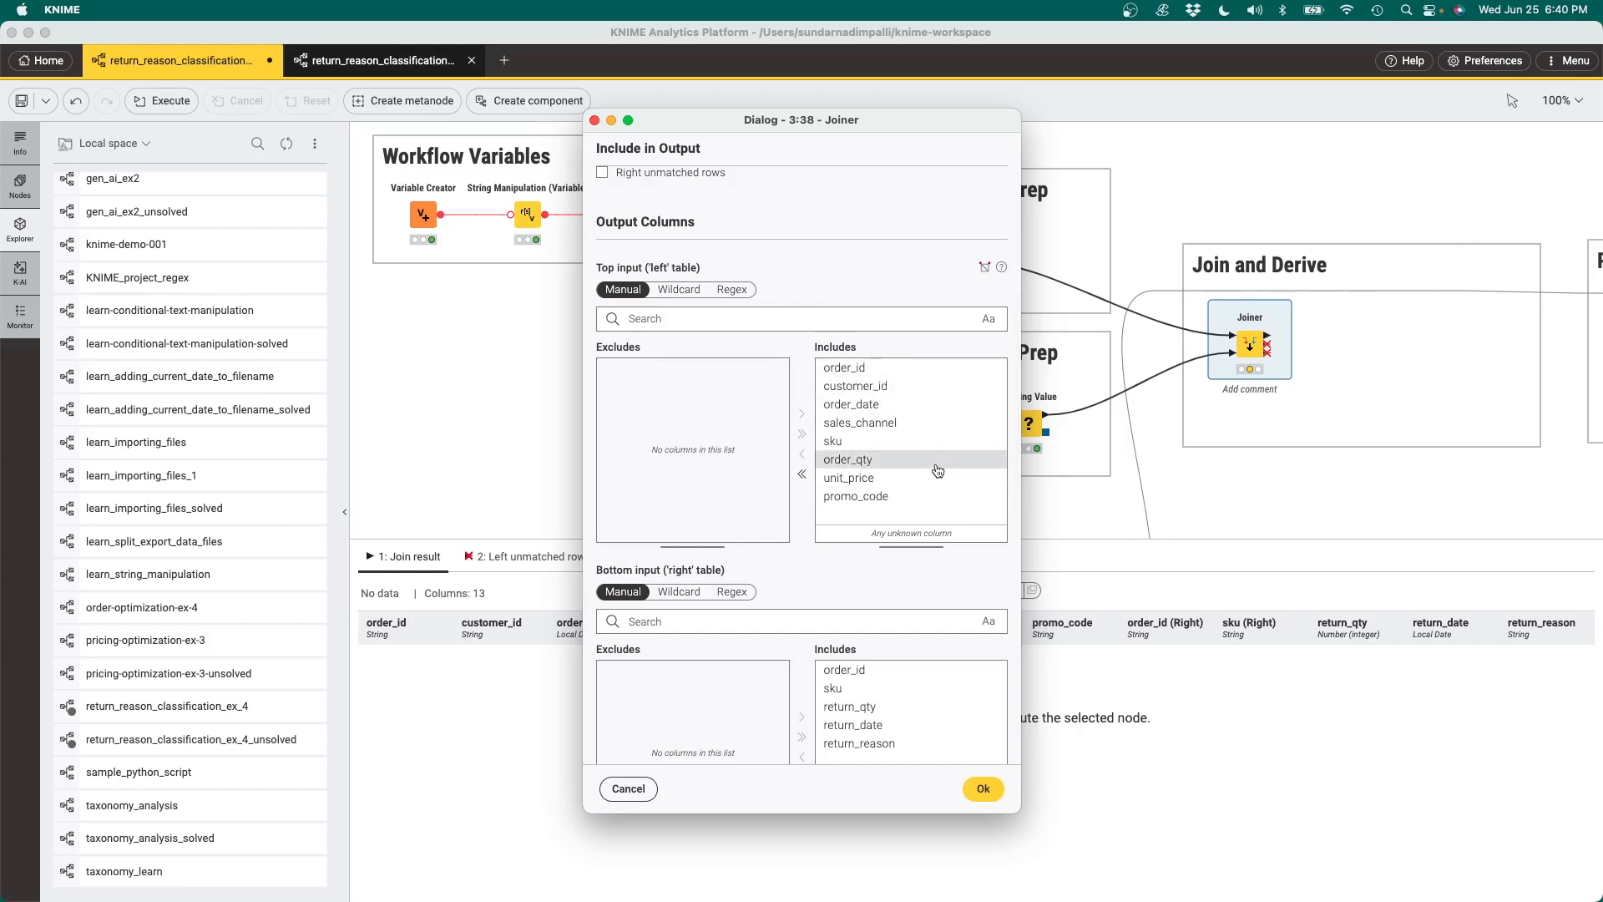
pyautogui.scroll(-3, 938, 470)
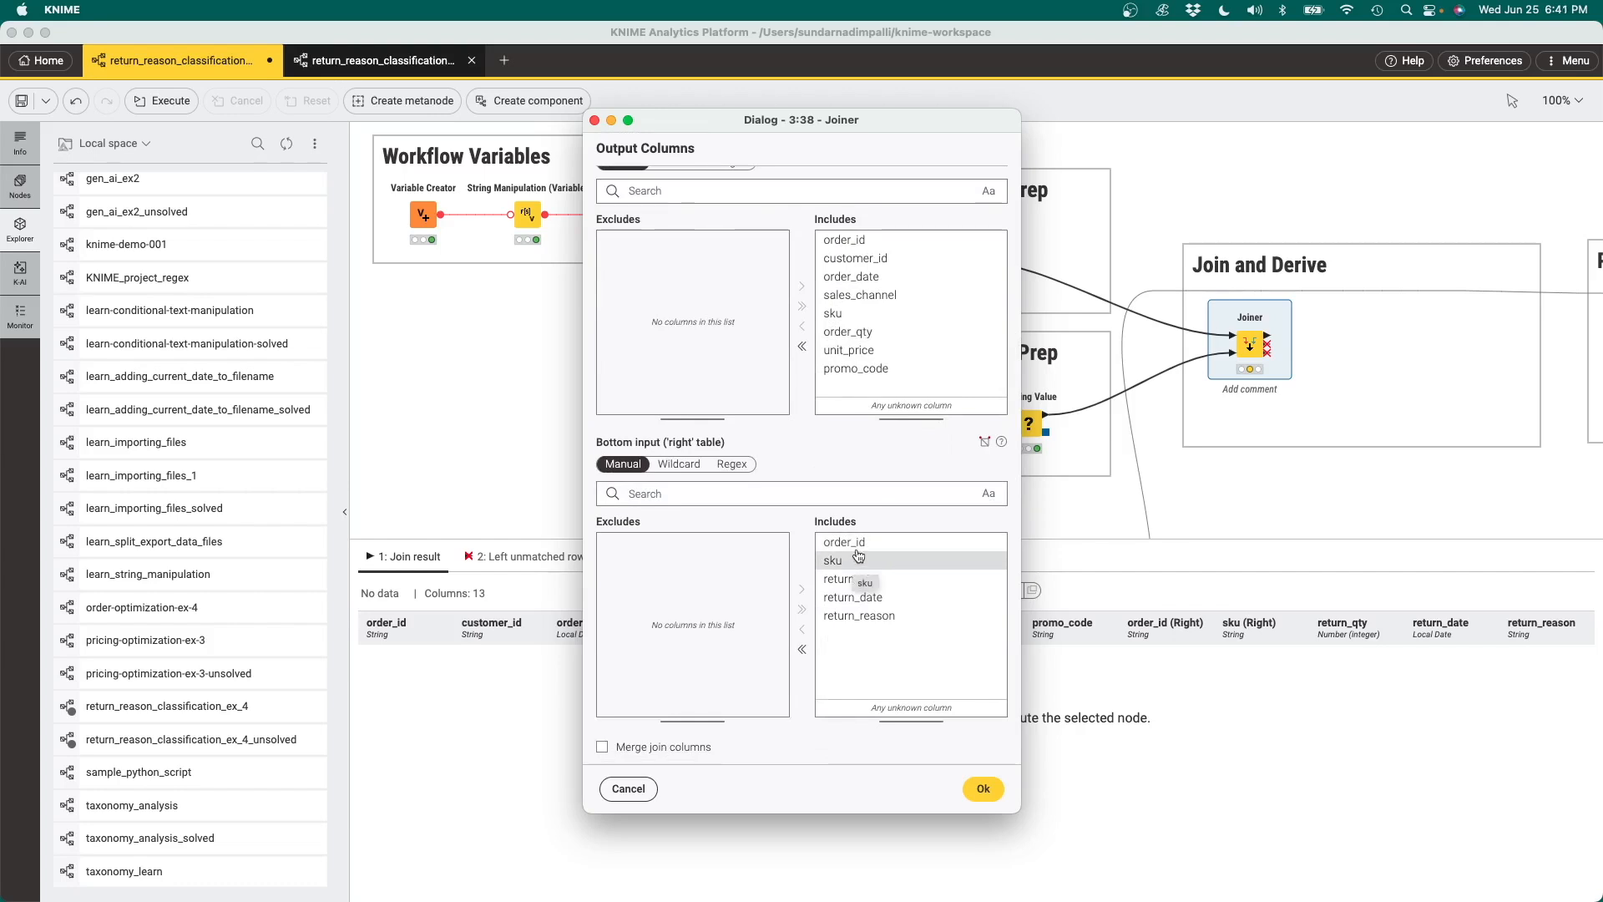
pyautogui.click(856, 543)
pyautogui.click(803, 632)
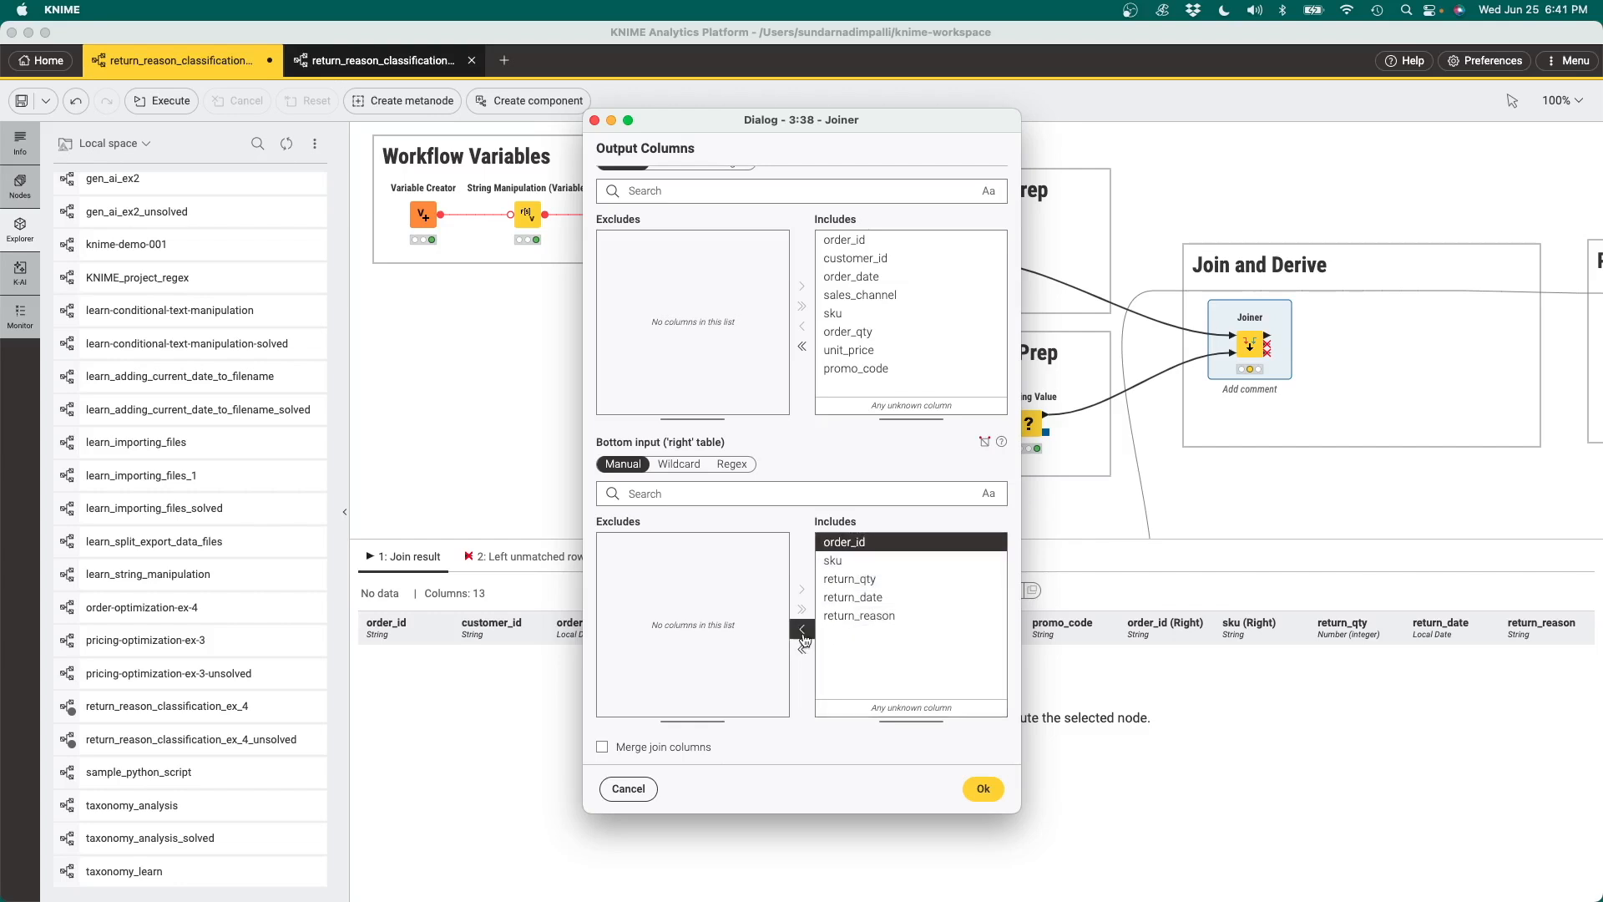
pyautogui.doubleClick(840, 547)
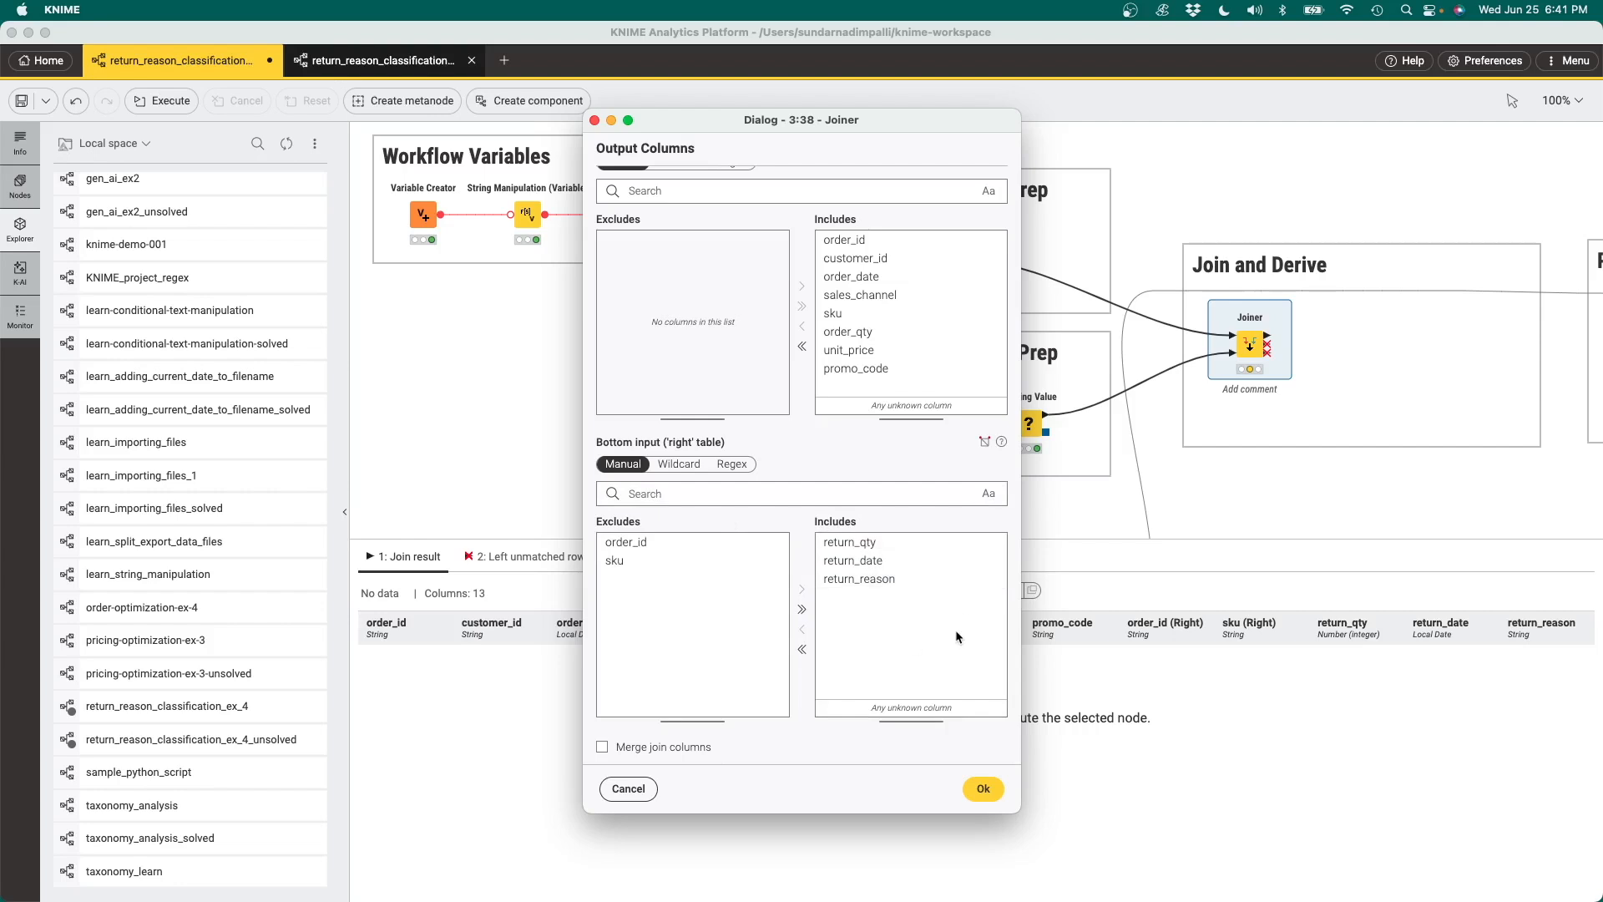
pyautogui.click(985, 791)
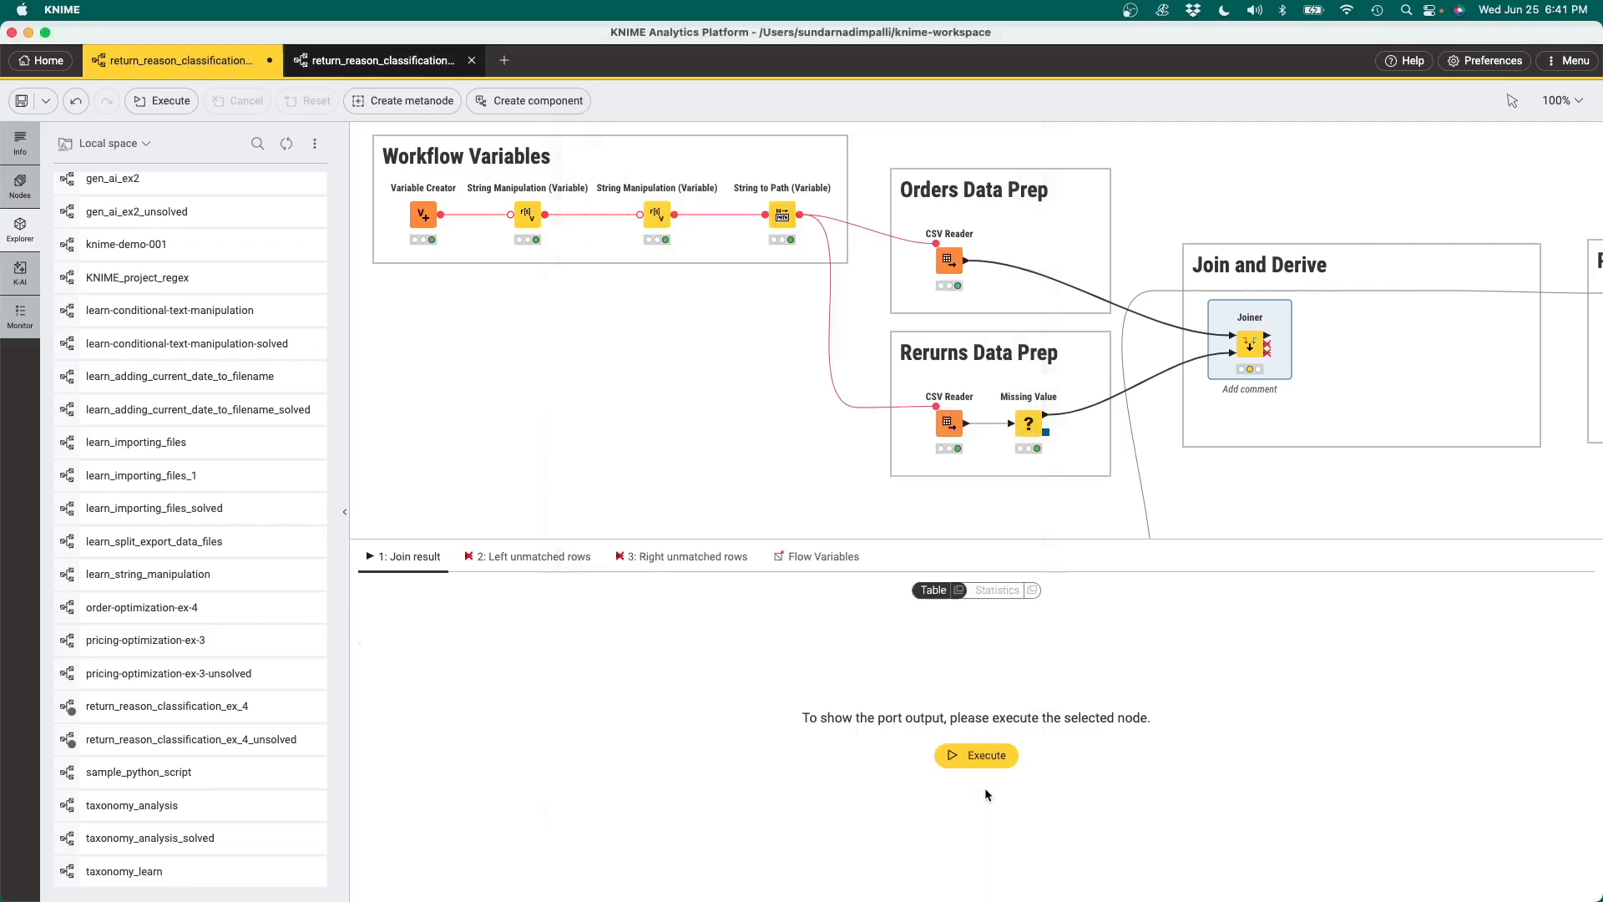
pyautogui.moveTo(1250, 342)
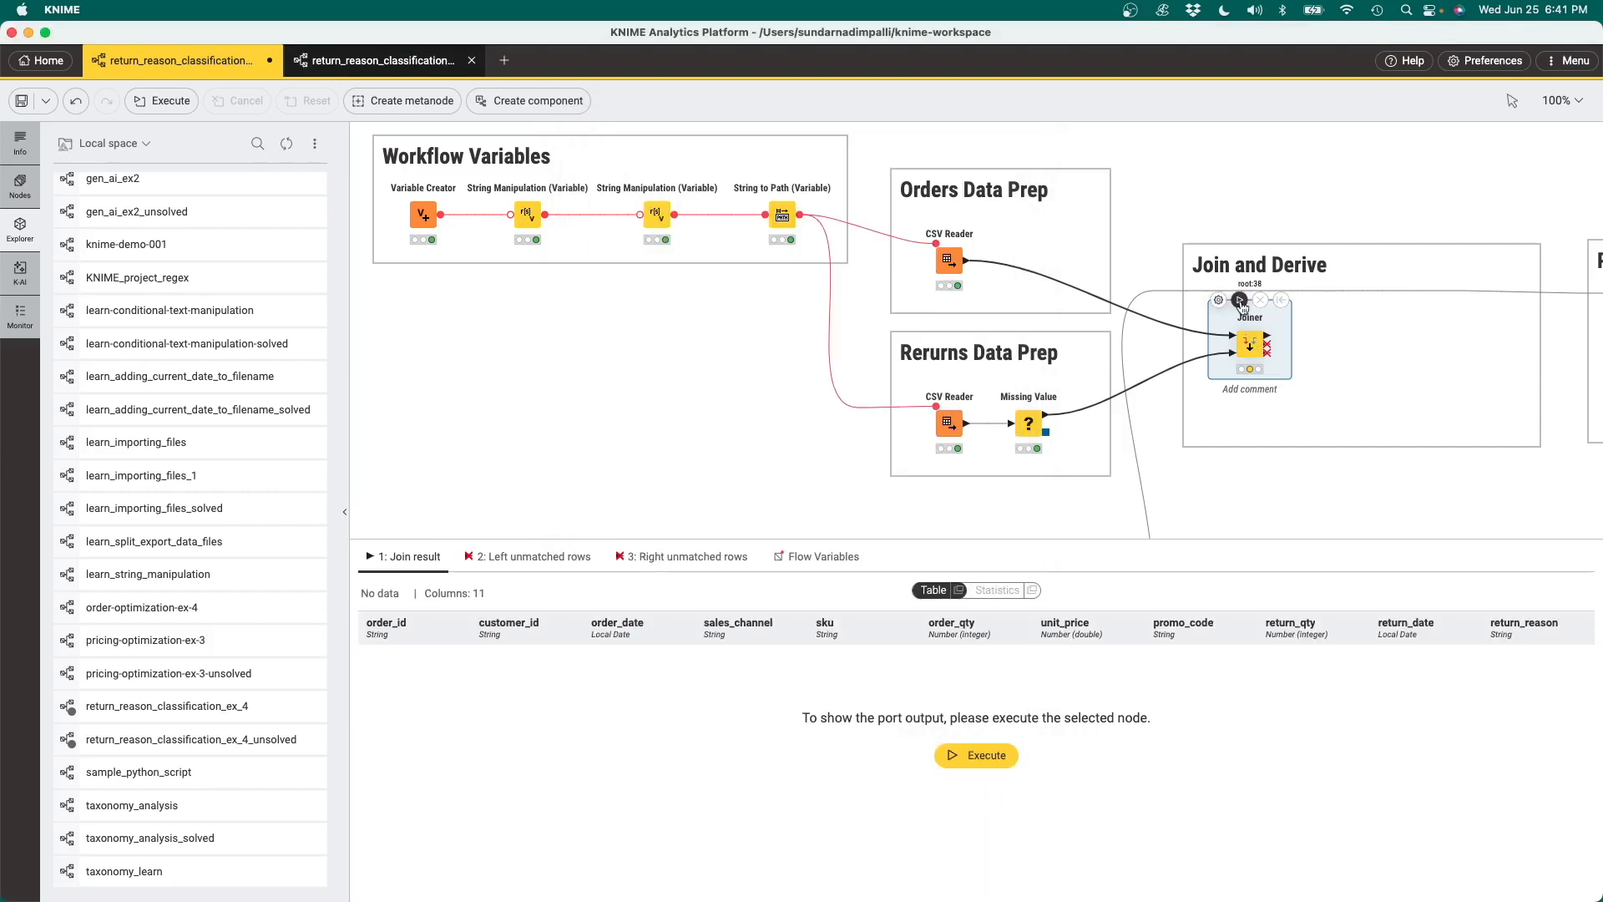
pyautogui.click(1241, 300)
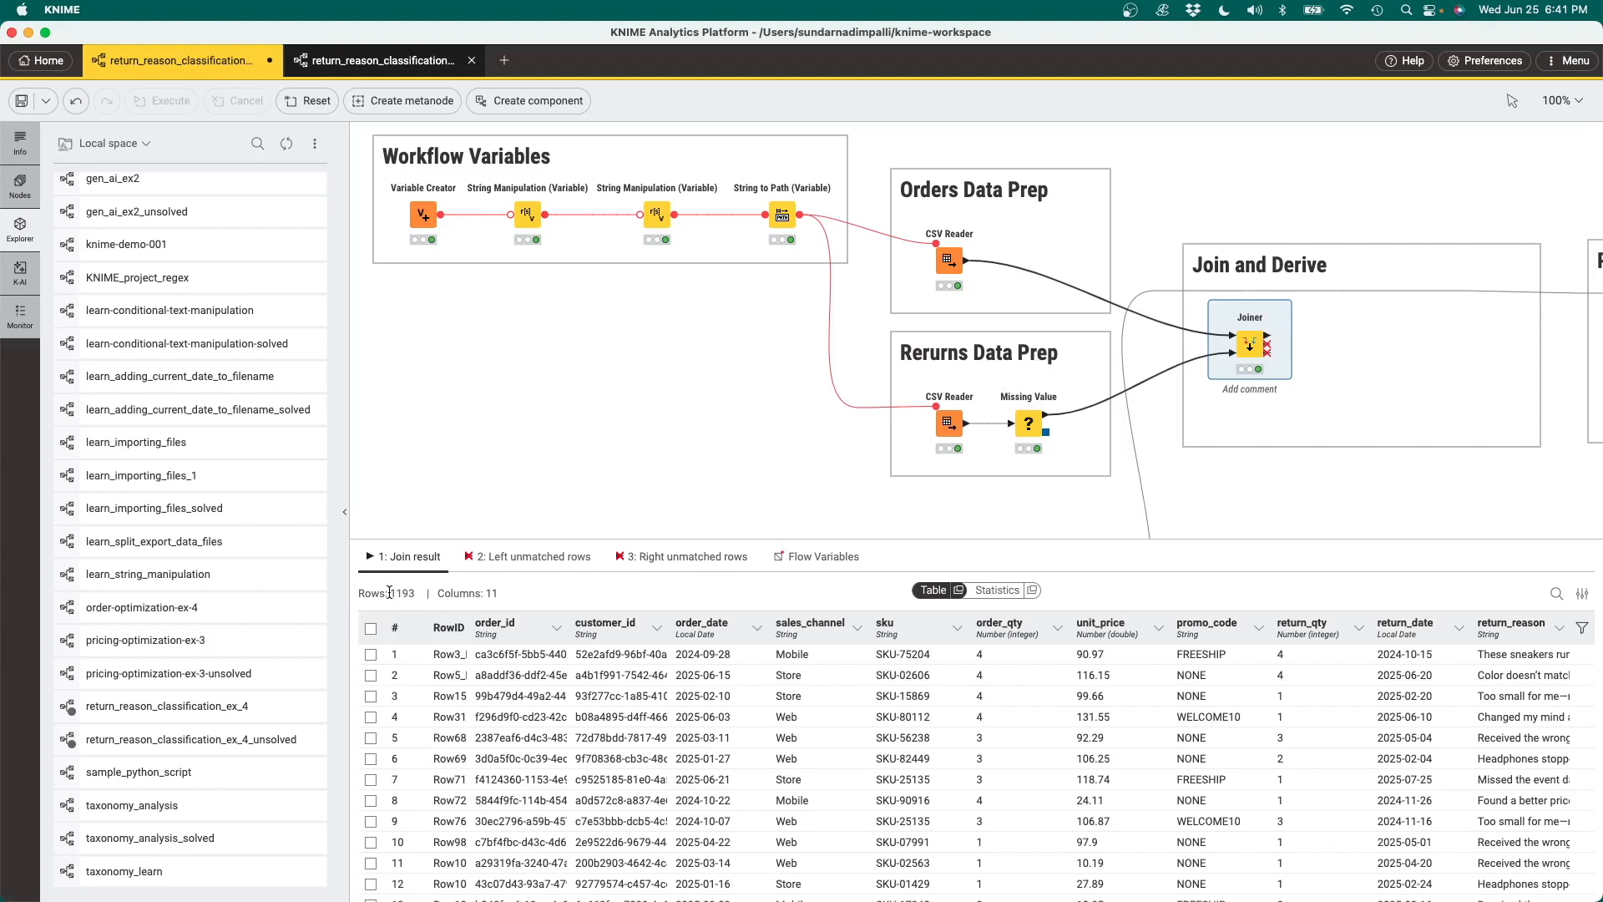
# Compare the row counts of the orders CSV Reader and Missing Value outputs with the join result
pyautogui.click(956, 264)
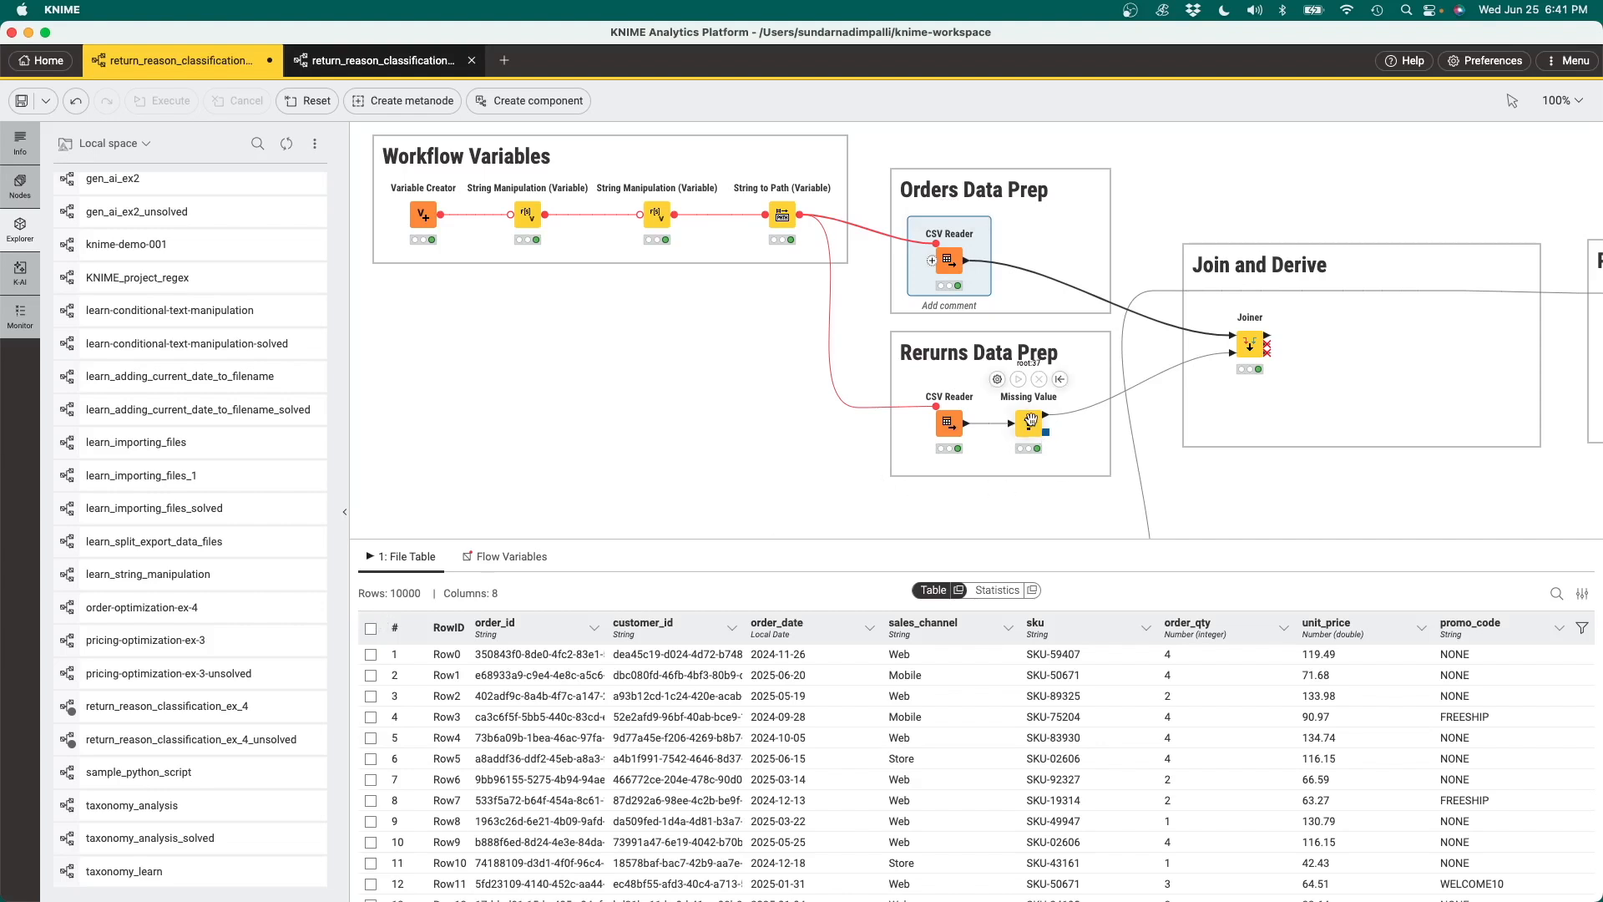
pyautogui.click(1030, 421)
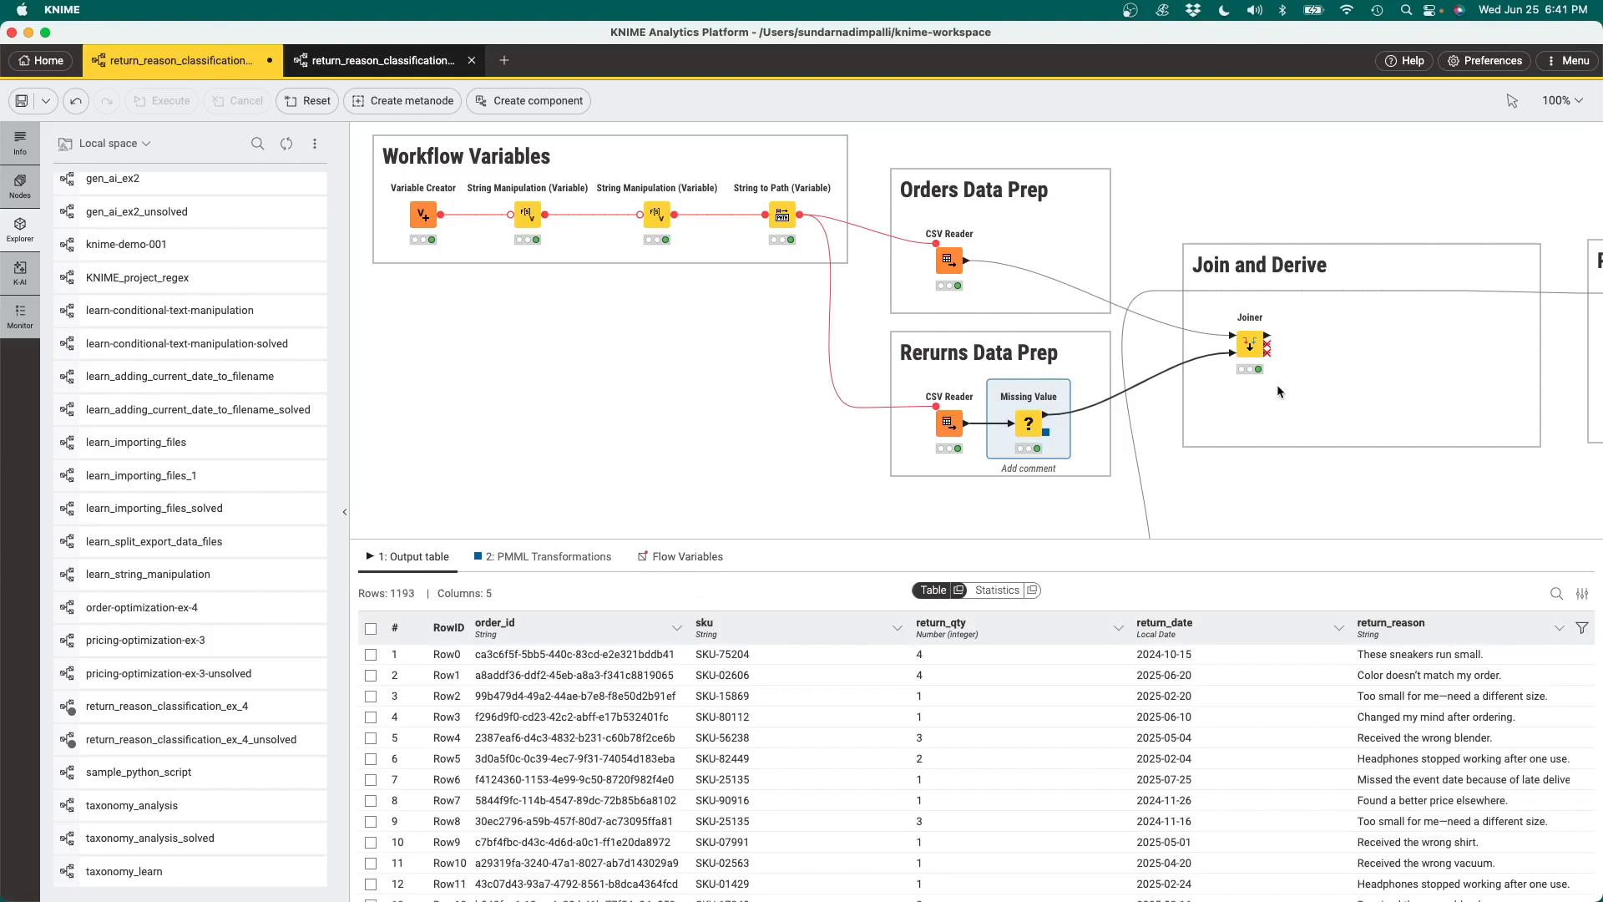
pyautogui.click(1251, 345)
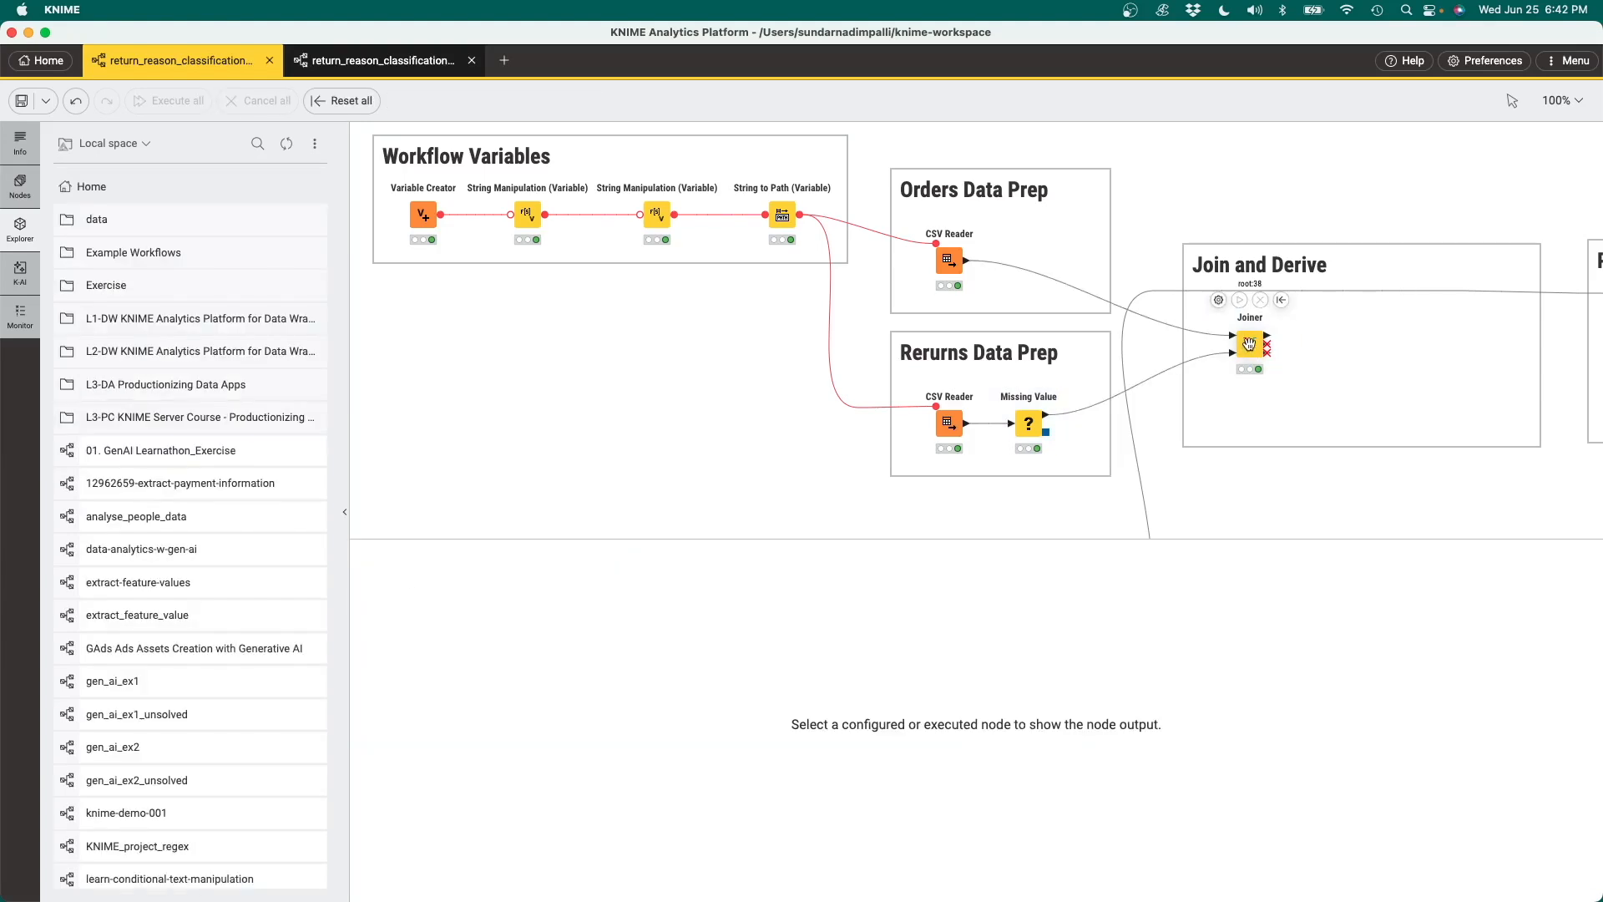
# Add a Date&Time Difference node connected to the Joiner's join result output
pyautogui.click(1249, 345)
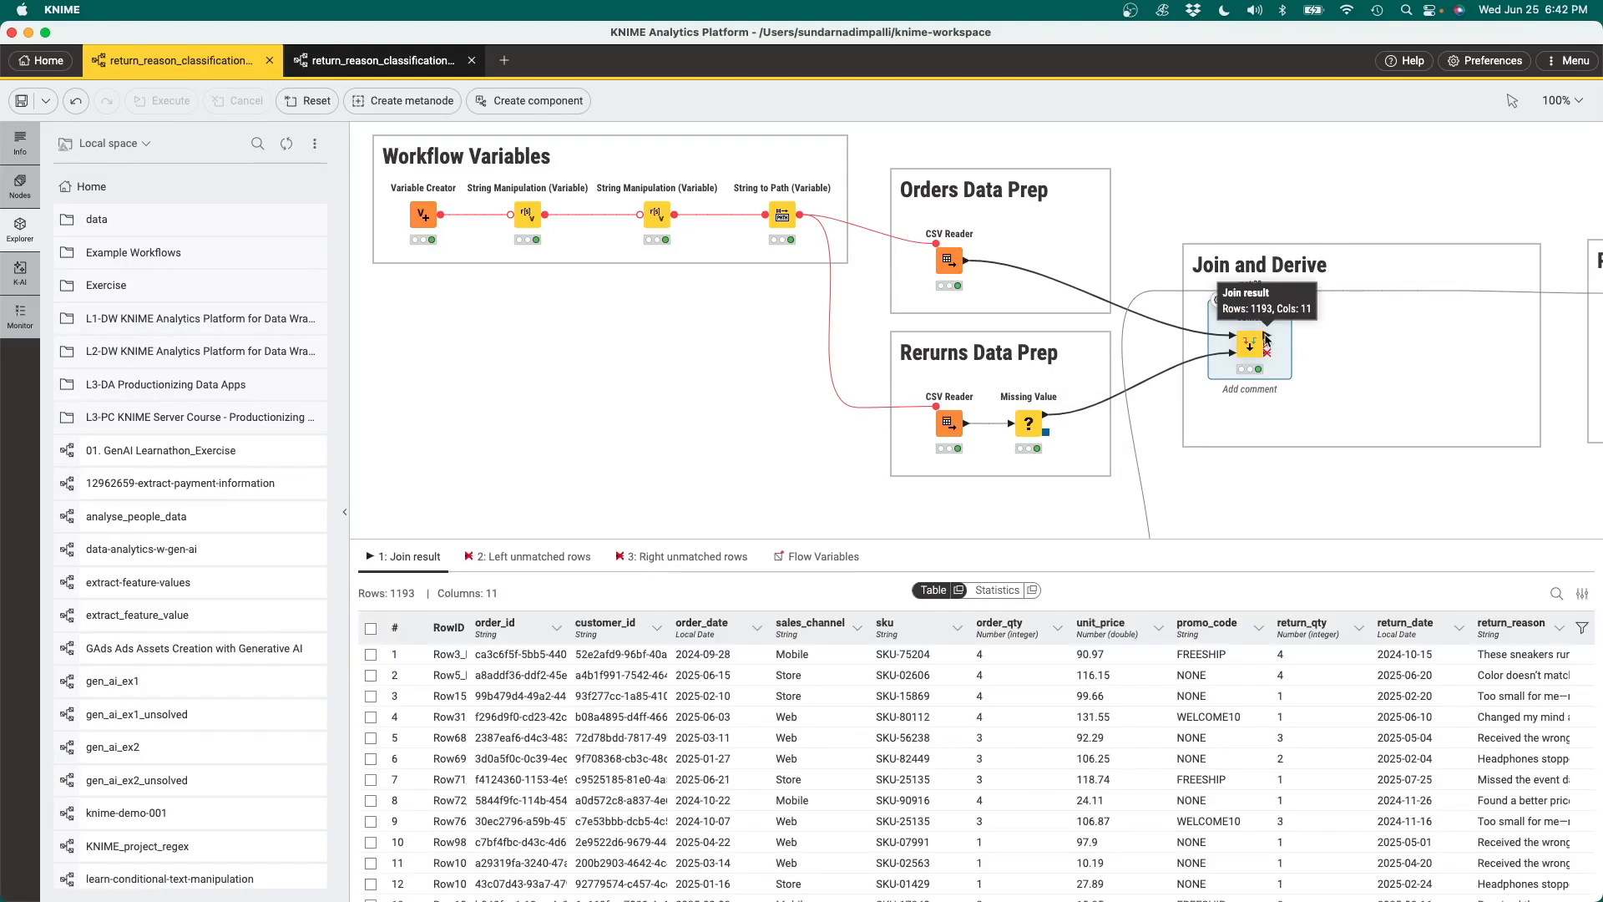
pyautogui.click(1266, 338)
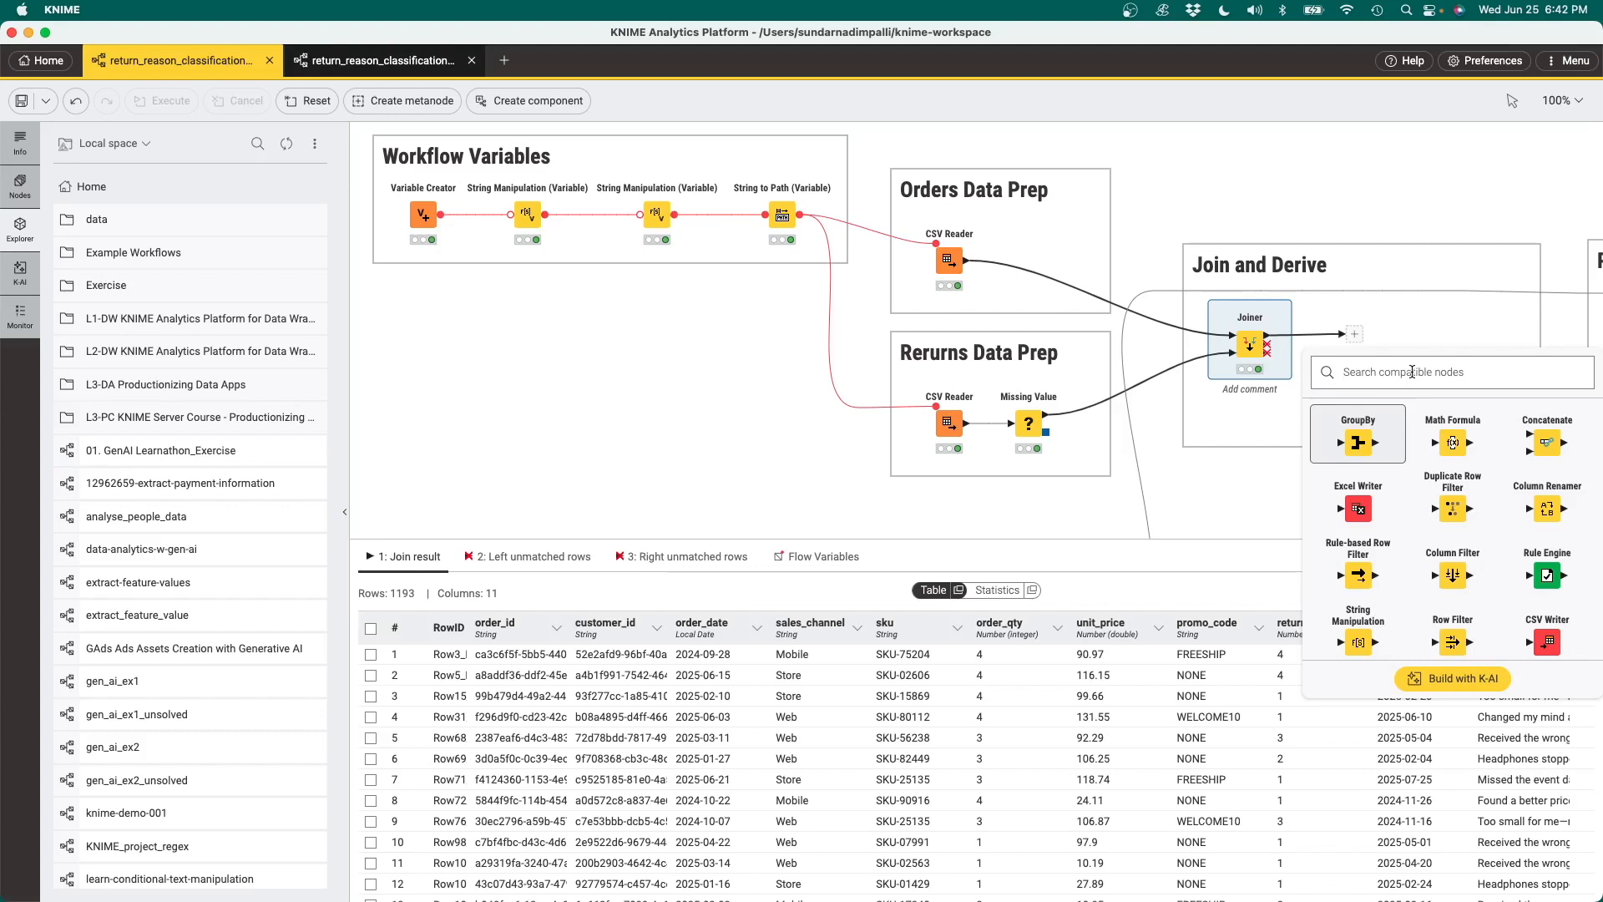
pyautogui.write('date diff')
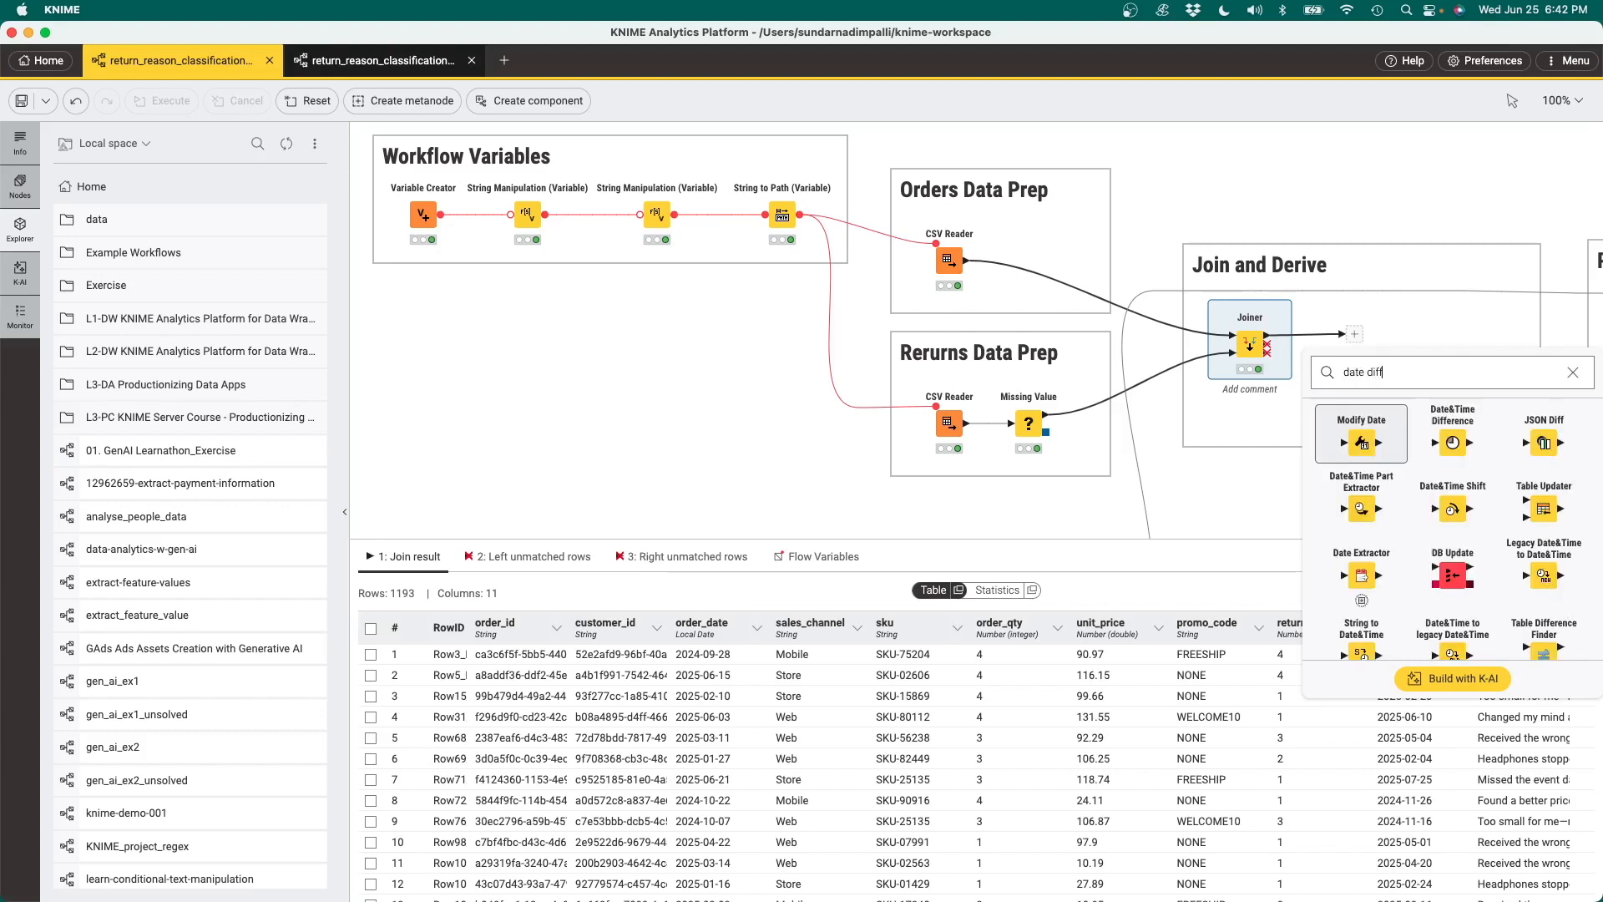
pyautogui.click(1453, 442)
# Configure the Date&Time Difference node with order_date as the base column and a granularity of Days
pyautogui.doubleClick(1326, 335)
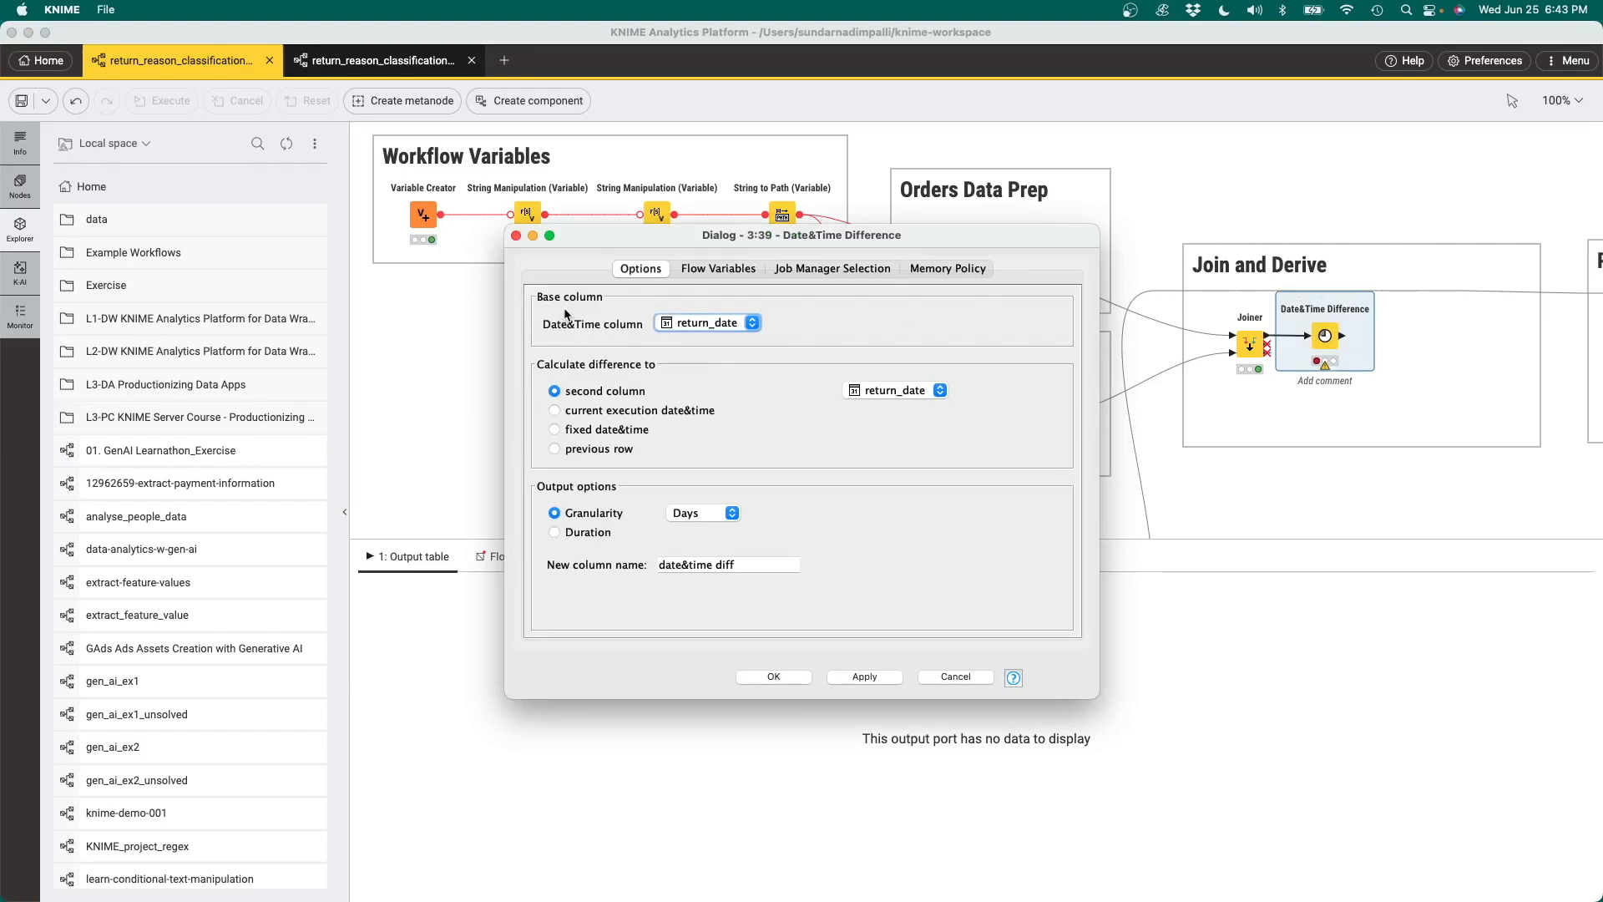
pyautogui.click(754, 326)
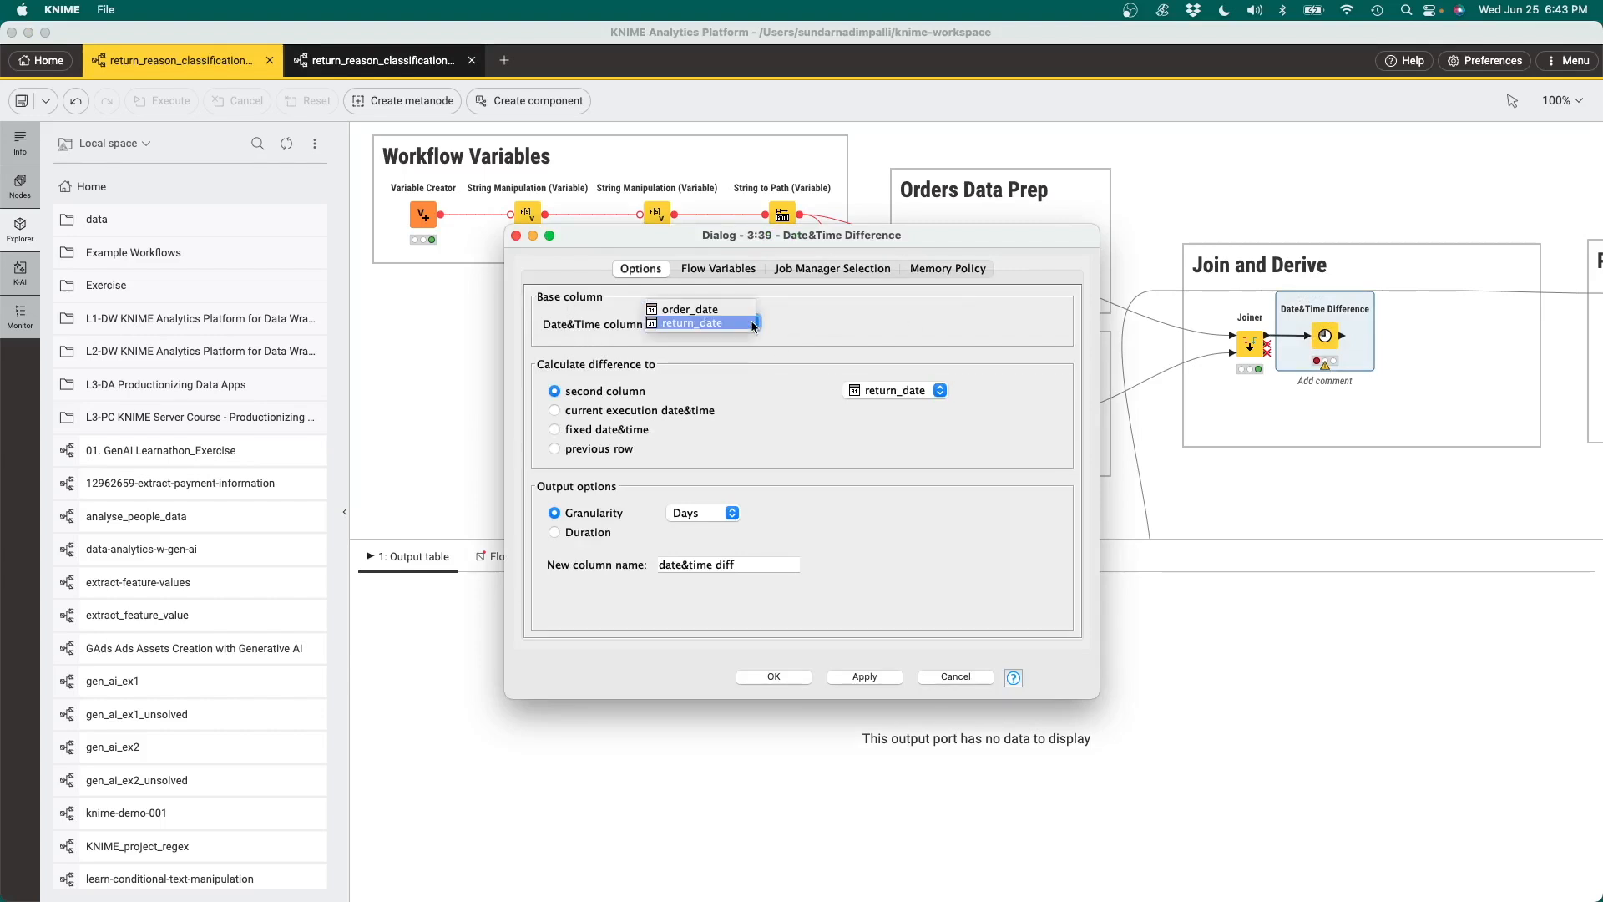
pyautogui.click(729, 309)
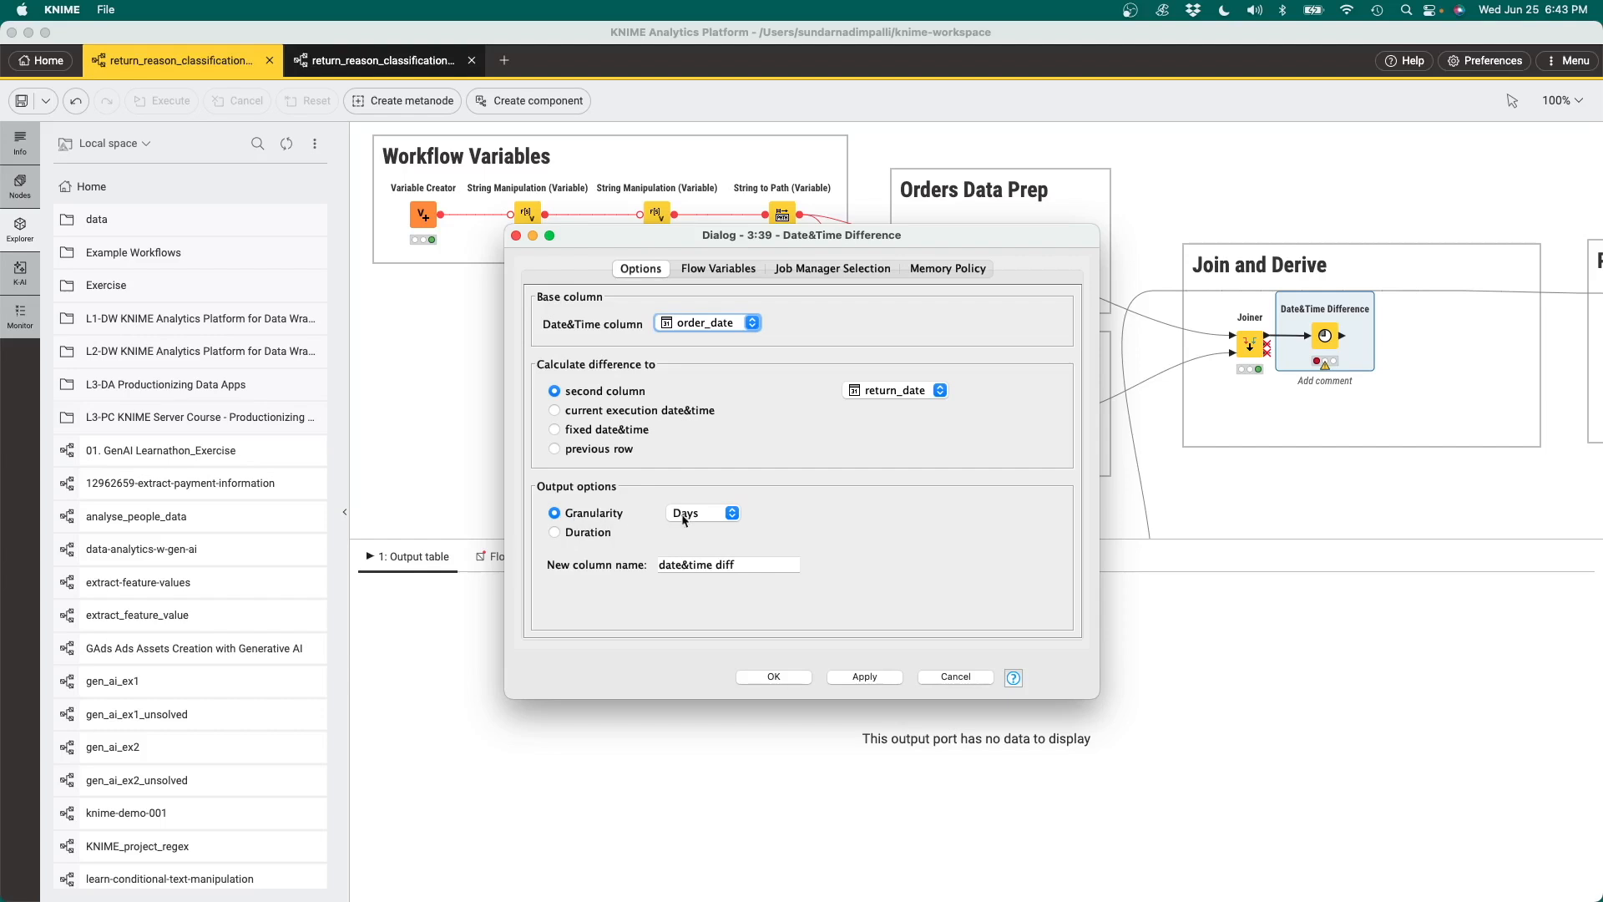
pyautogui.click(734, 514)
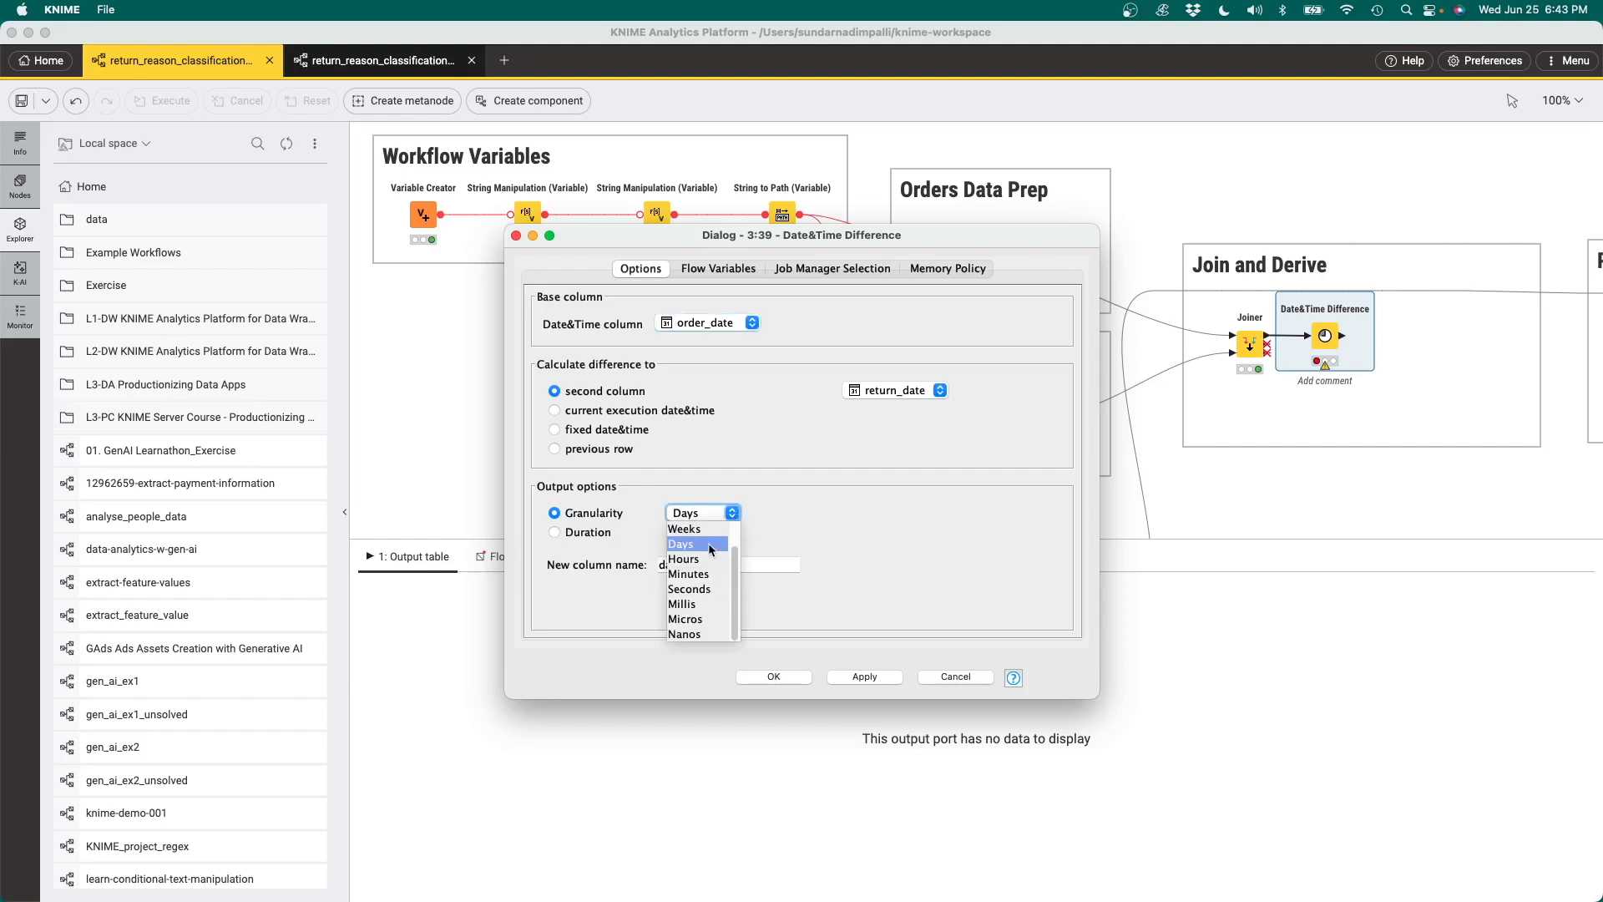
pyautogui.click(708, 546)
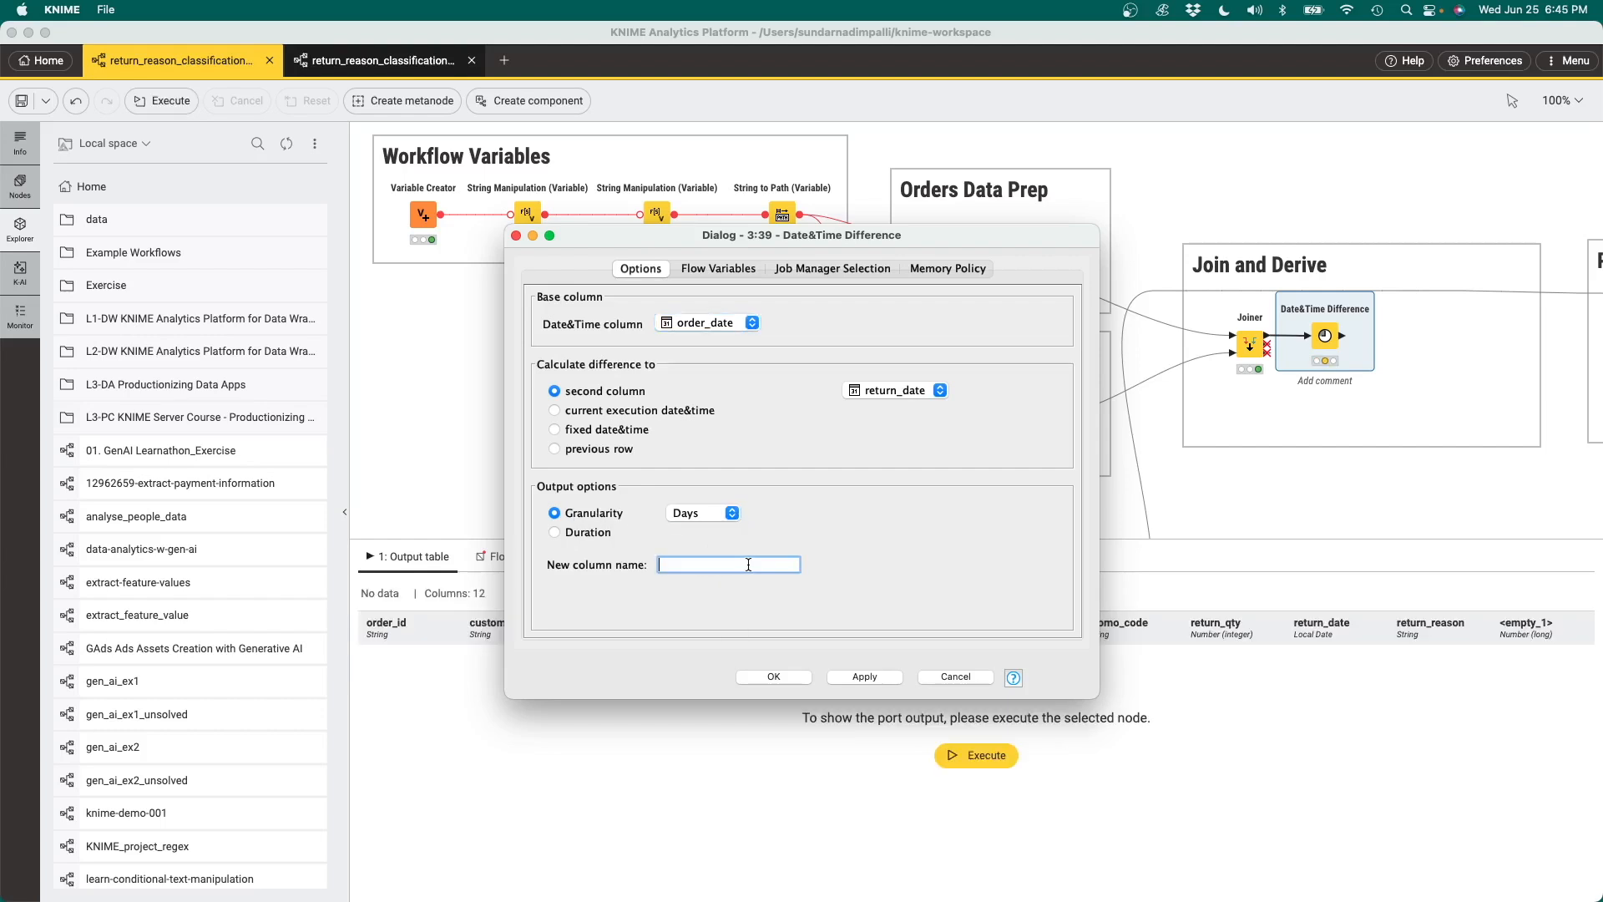
# Name the Date&Time Difference output column days_to_return, accept the settings and execute the node
pyautogui.write('days_to_return')
pyautogui.press('BackSpace')
pyautogui.press('Return')
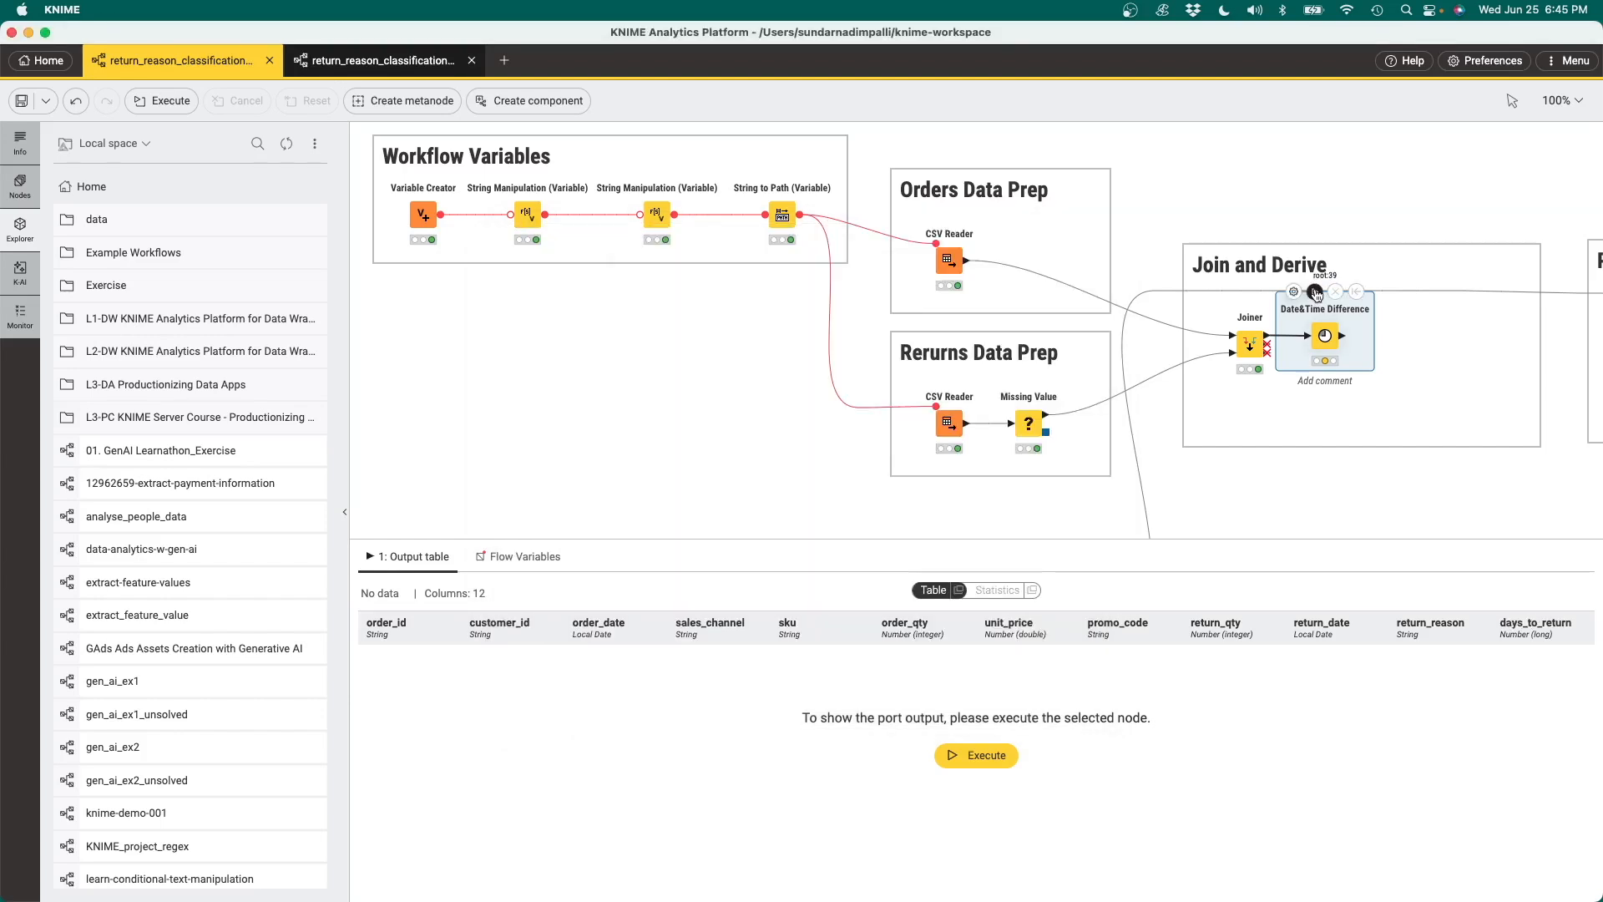
pyautogui.click(1315, 292)
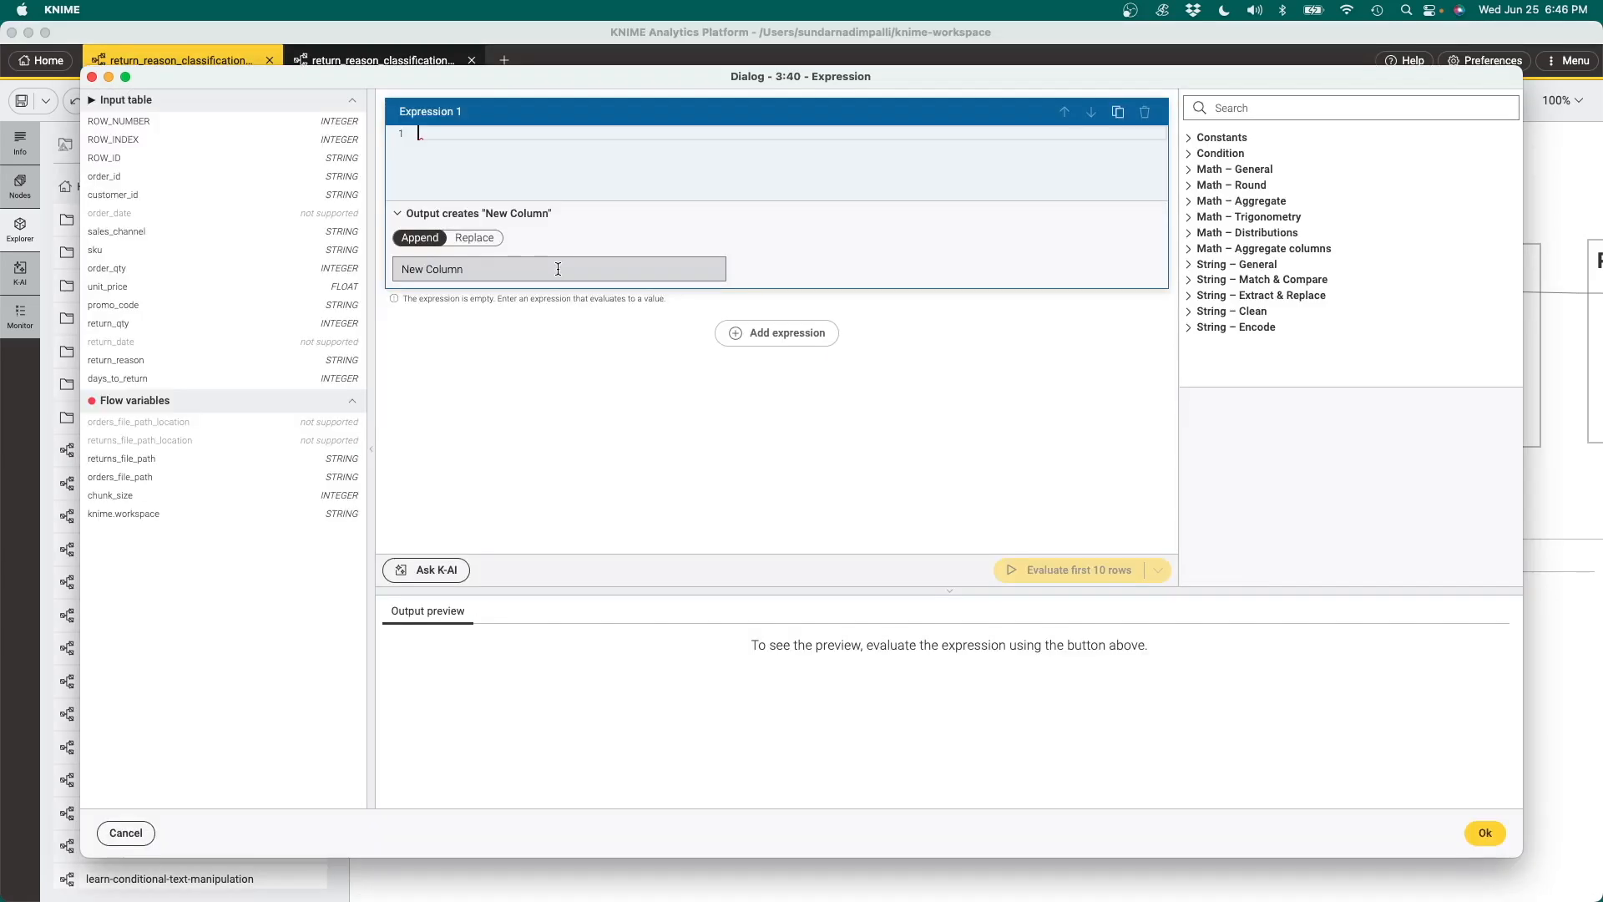
# Name the appended output column of the Expression node's first expression order_value
pyautogui.click(558, 269)
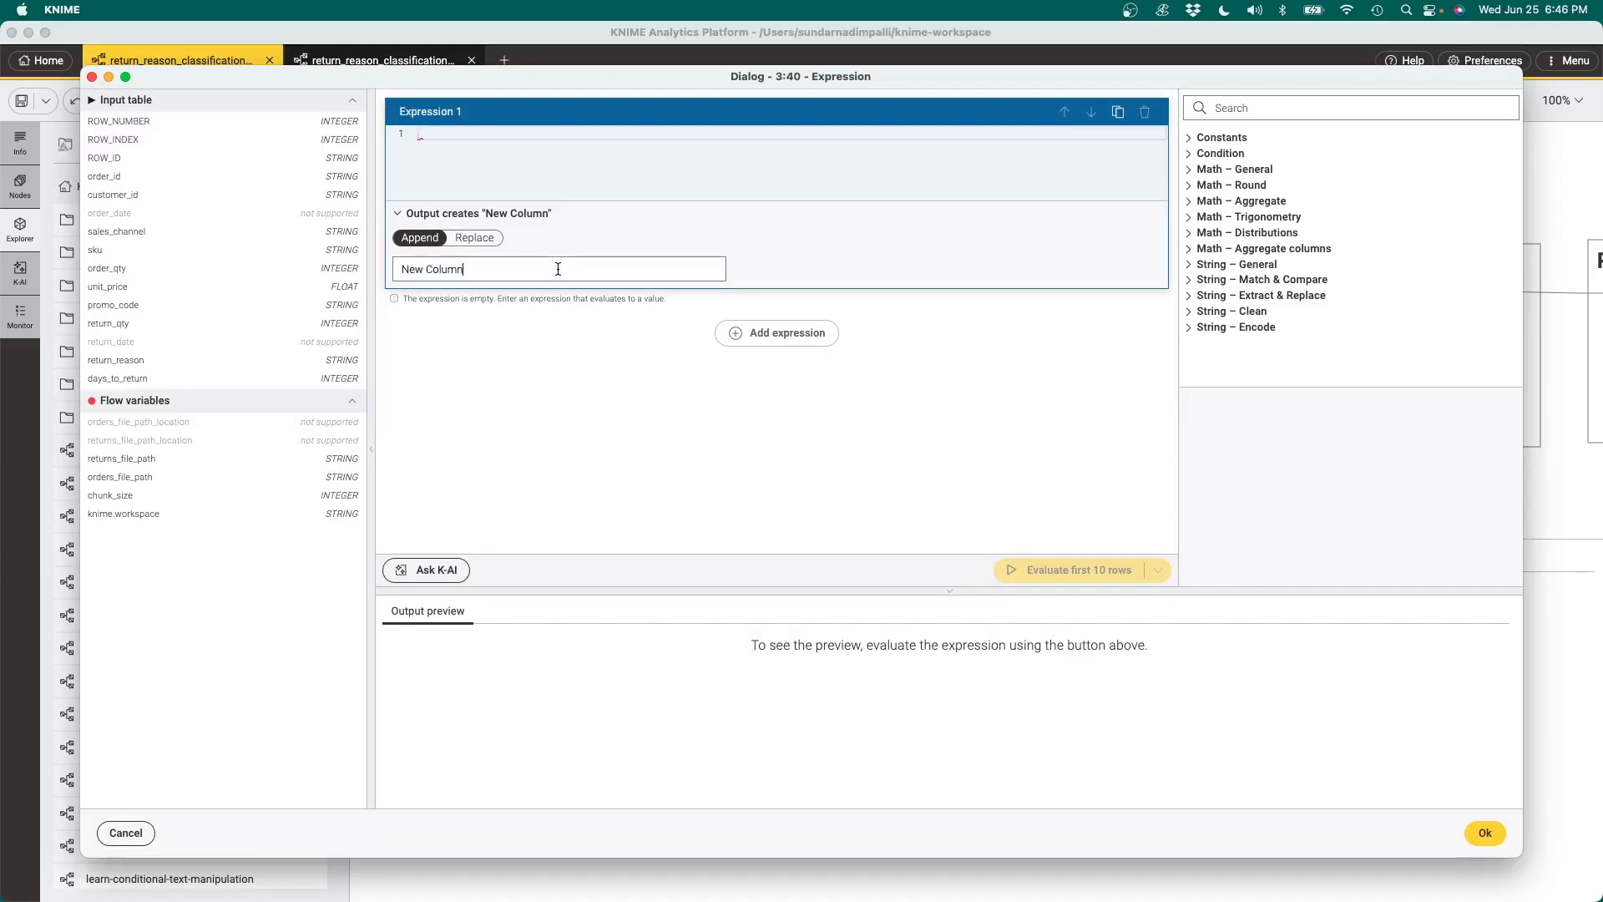
pyautogui.press('BackSpace')
pyautogui.press('BackSpace')
pyautogui.press('BackSpace')
pyautogui.press('BackSpace')
pyautogui.press('BackSpace')
pyautogui.press('BackSpace')
pyautogui.press('BackSpace')
pyautogui.press('BackSpace')
pyautogui.press('BackSpace')
pyautogui.press('BackSpace')
pyautogui.write('order_value')
# Define the order_value expression as order_qty multiplied by unit_price
pyautogui.click(490, 188)
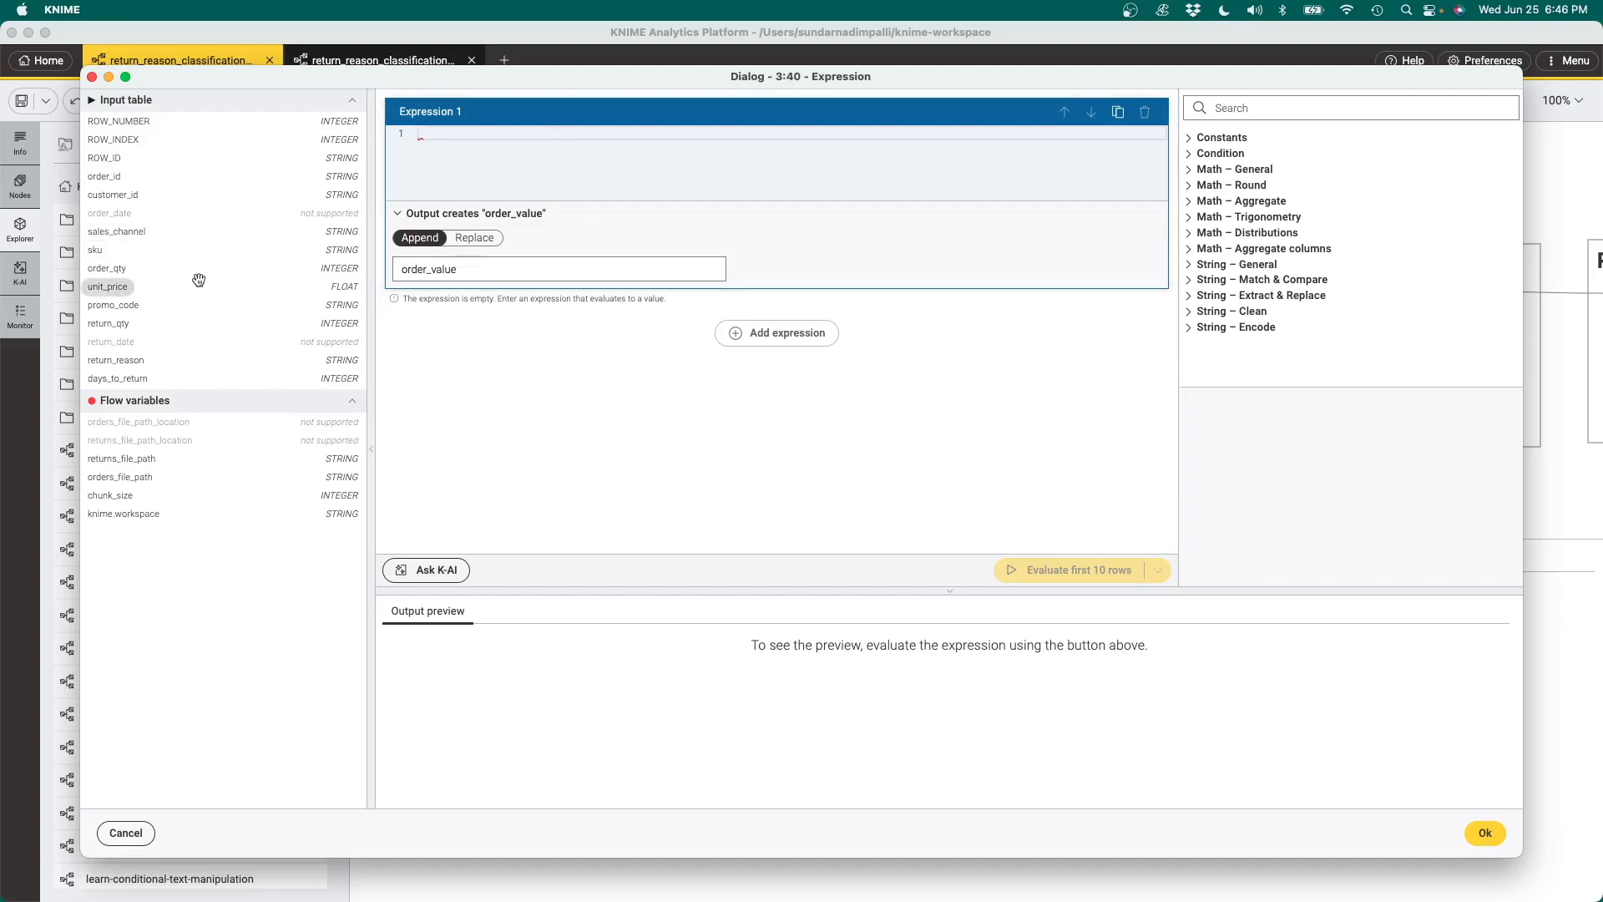
pyautogui.click(119, 269)
pyautogui.write('*')
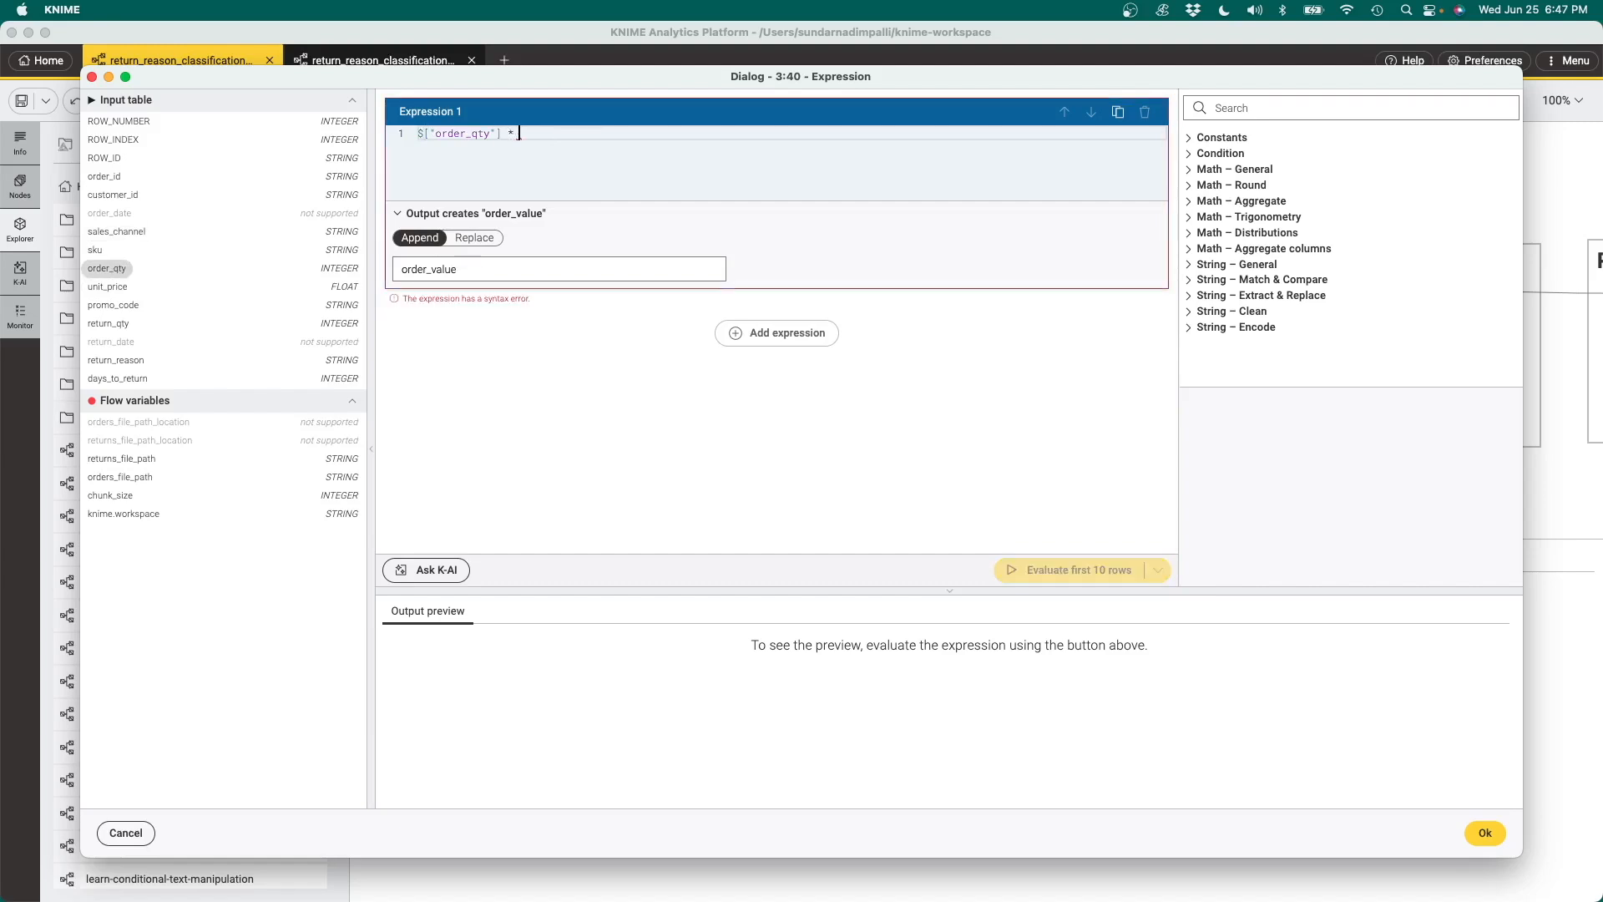
pyautogui.click(121, 288)
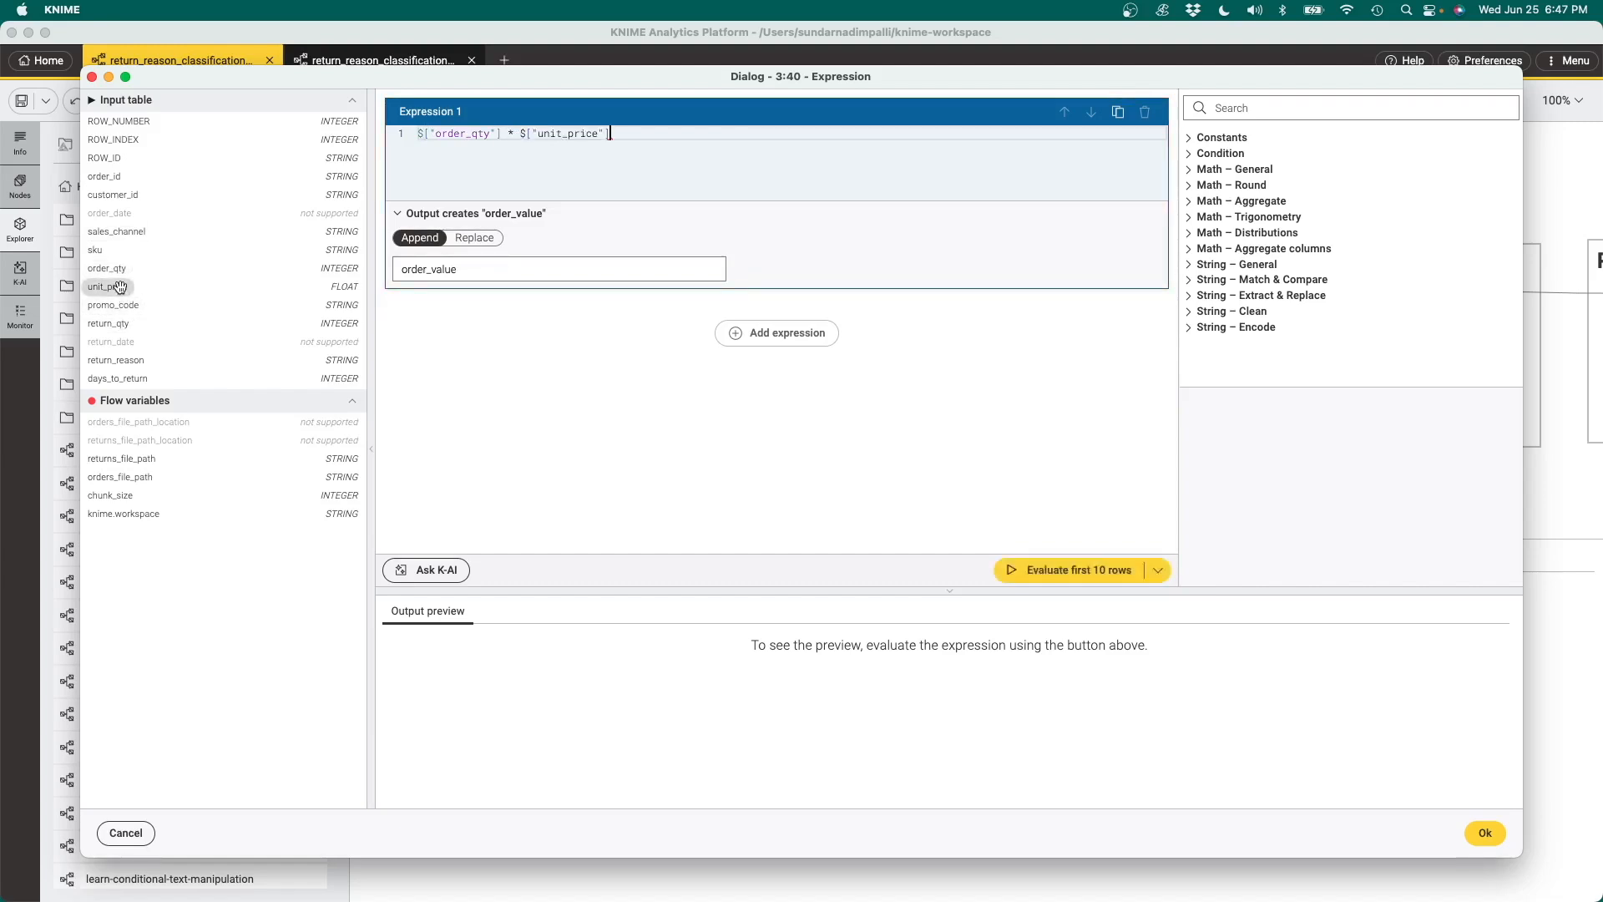
pyautogui.click(623, 274)
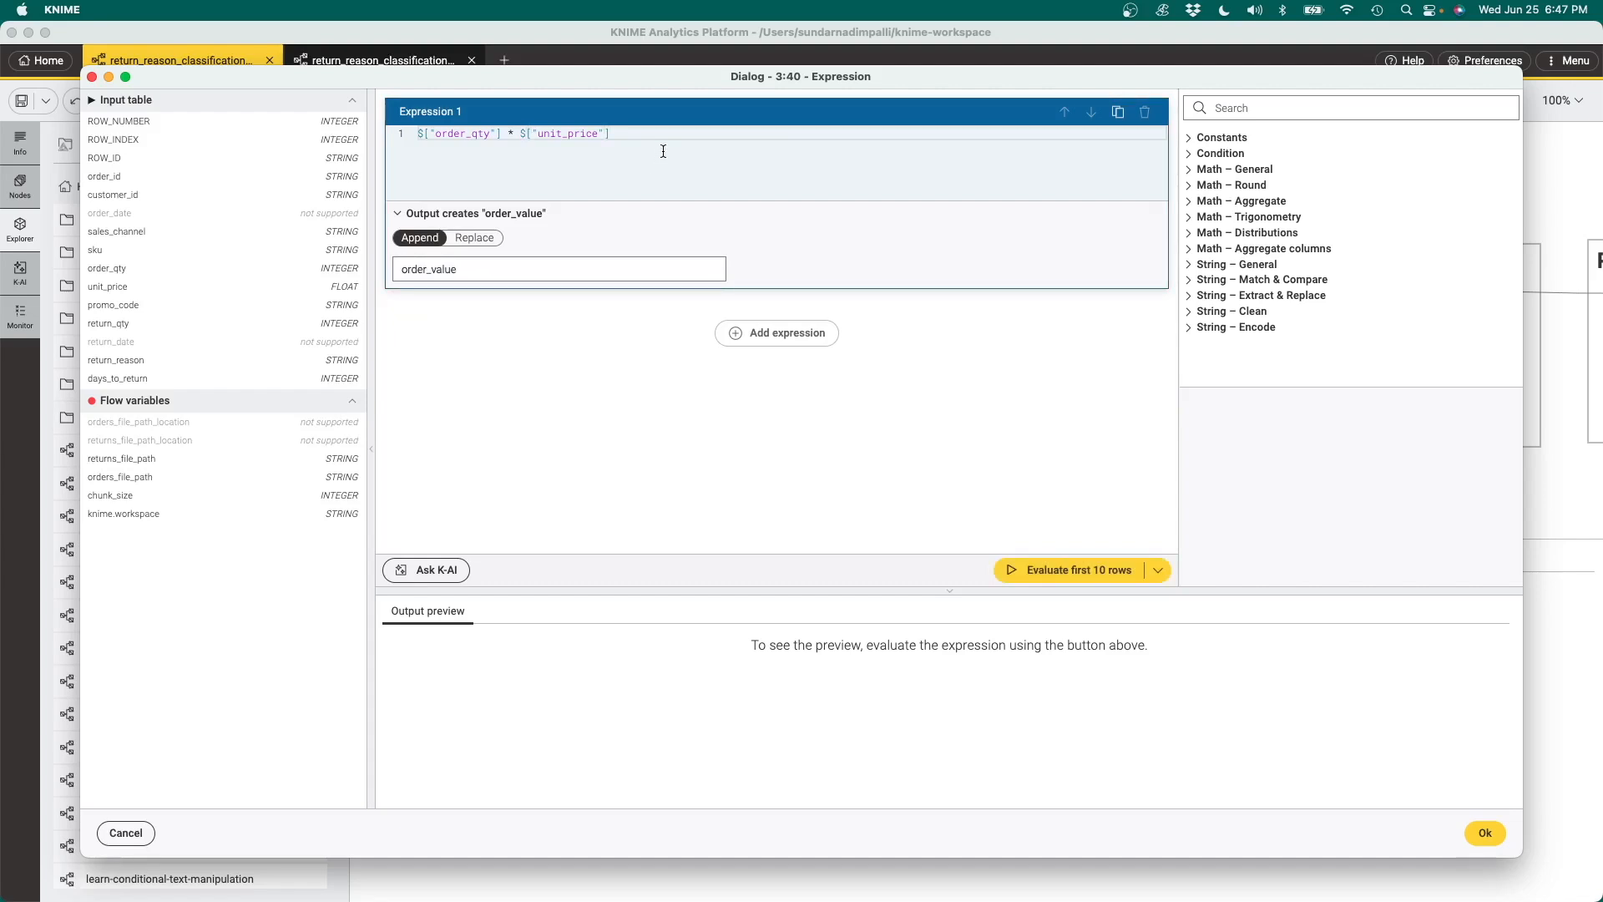
# Add a second expression and name its appended output column return_value
pyautogui.click(785, 334)
pyautogui.click(566, 483)
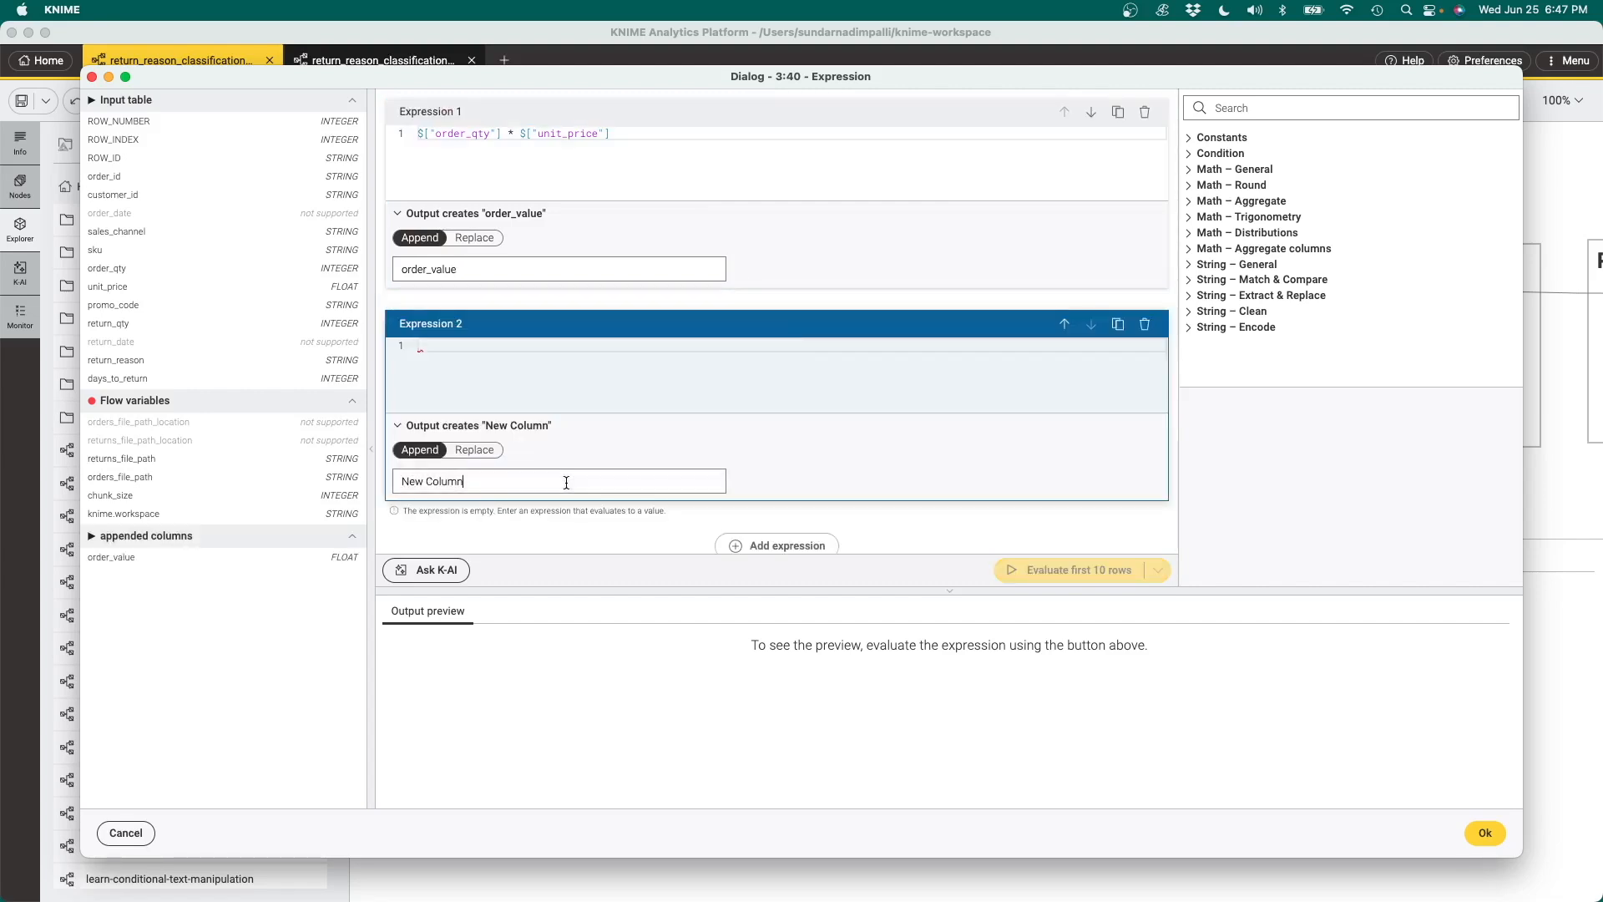
pyautogui.press('BackSpace')
pyautogui.press('BackSpace')
pyautogui.press('BackSpace')
pyautogui.press('BackSpace')
pyautogui.press('BackSpace')
pyautogui.press('BackSpace')
pyautogui.press('BackSpace')
pyautogui.press('BackSpace')
pyautogui.press('BackSpace')
pyautogui.press('BackSpace')
pyautogui.write('return_value')
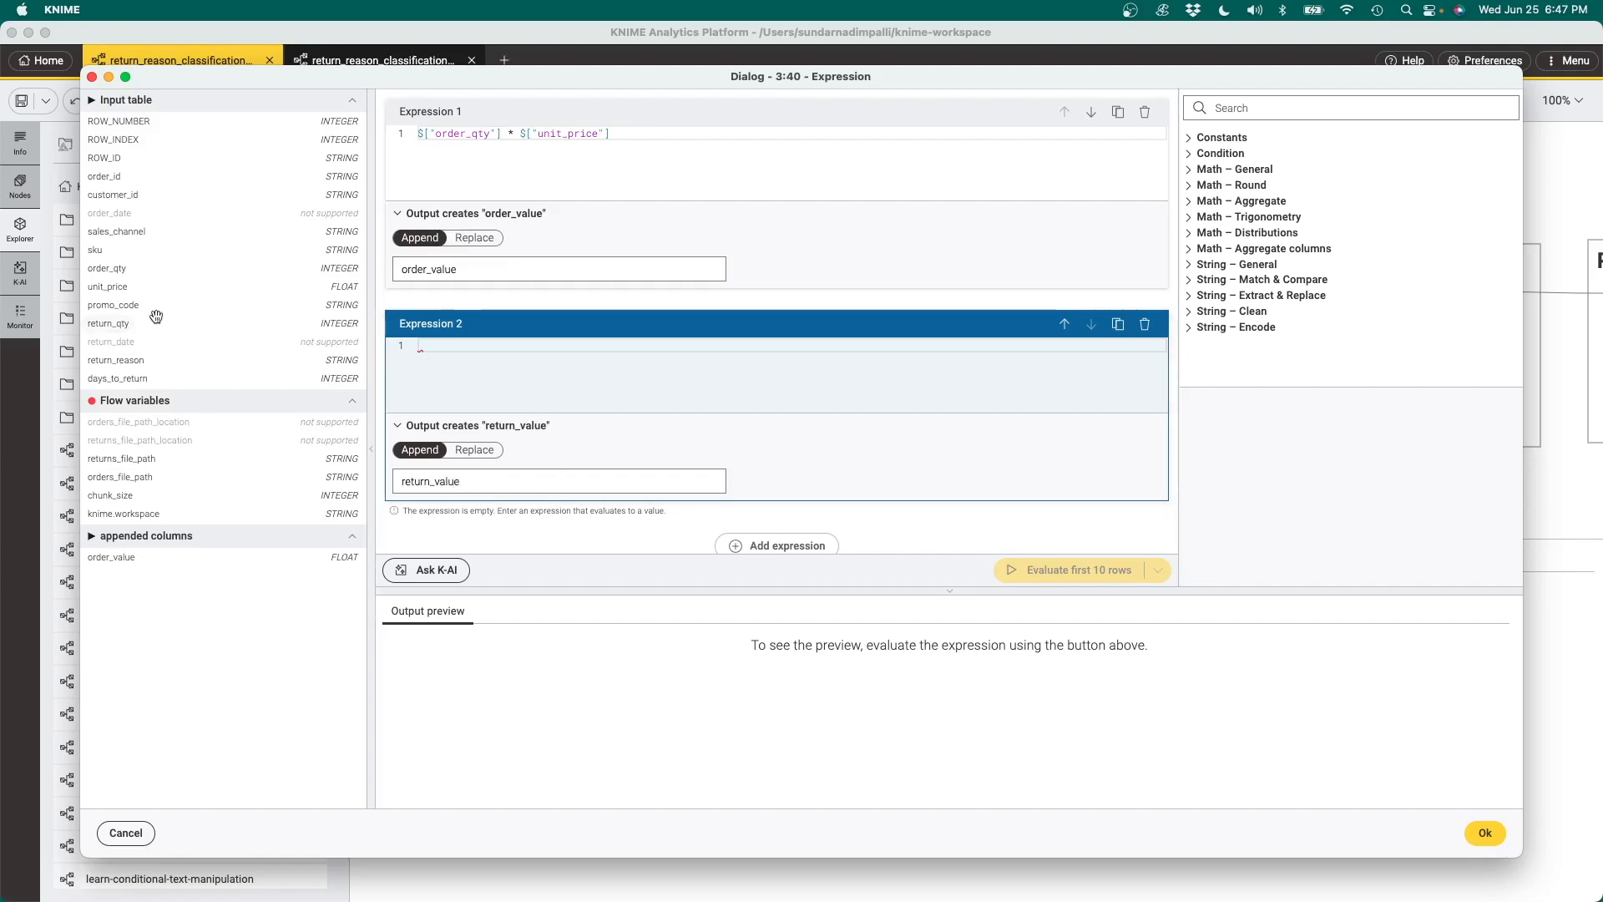
# Define the return_value expression as return_qty multiplied by unit_price
pyautogui.click(113, 325)
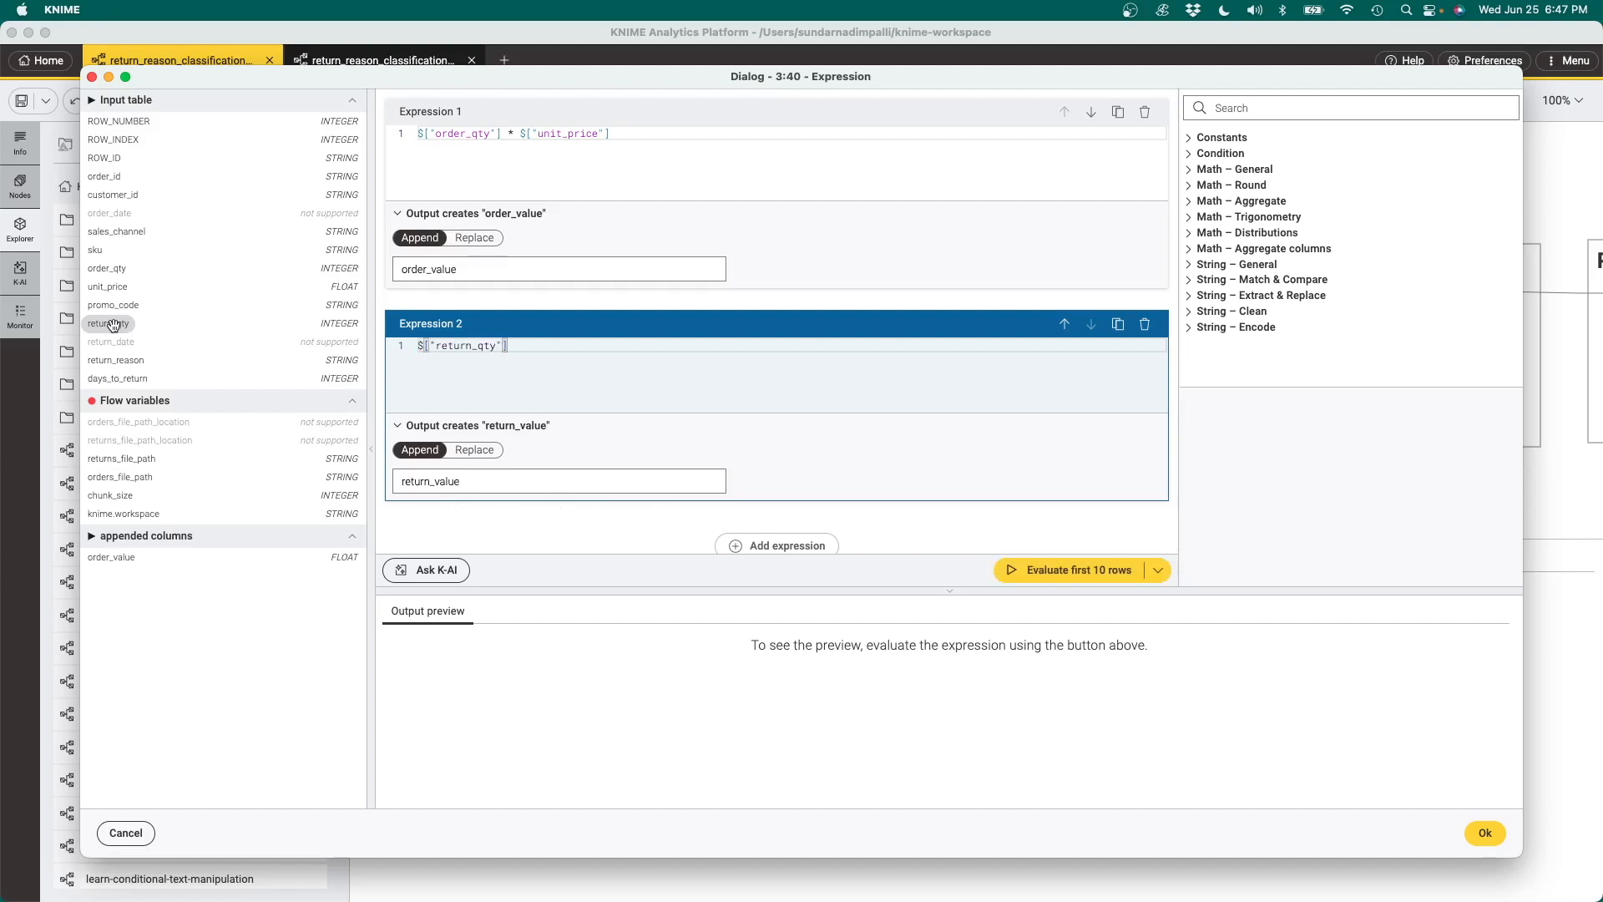
pyautogui.write('*')
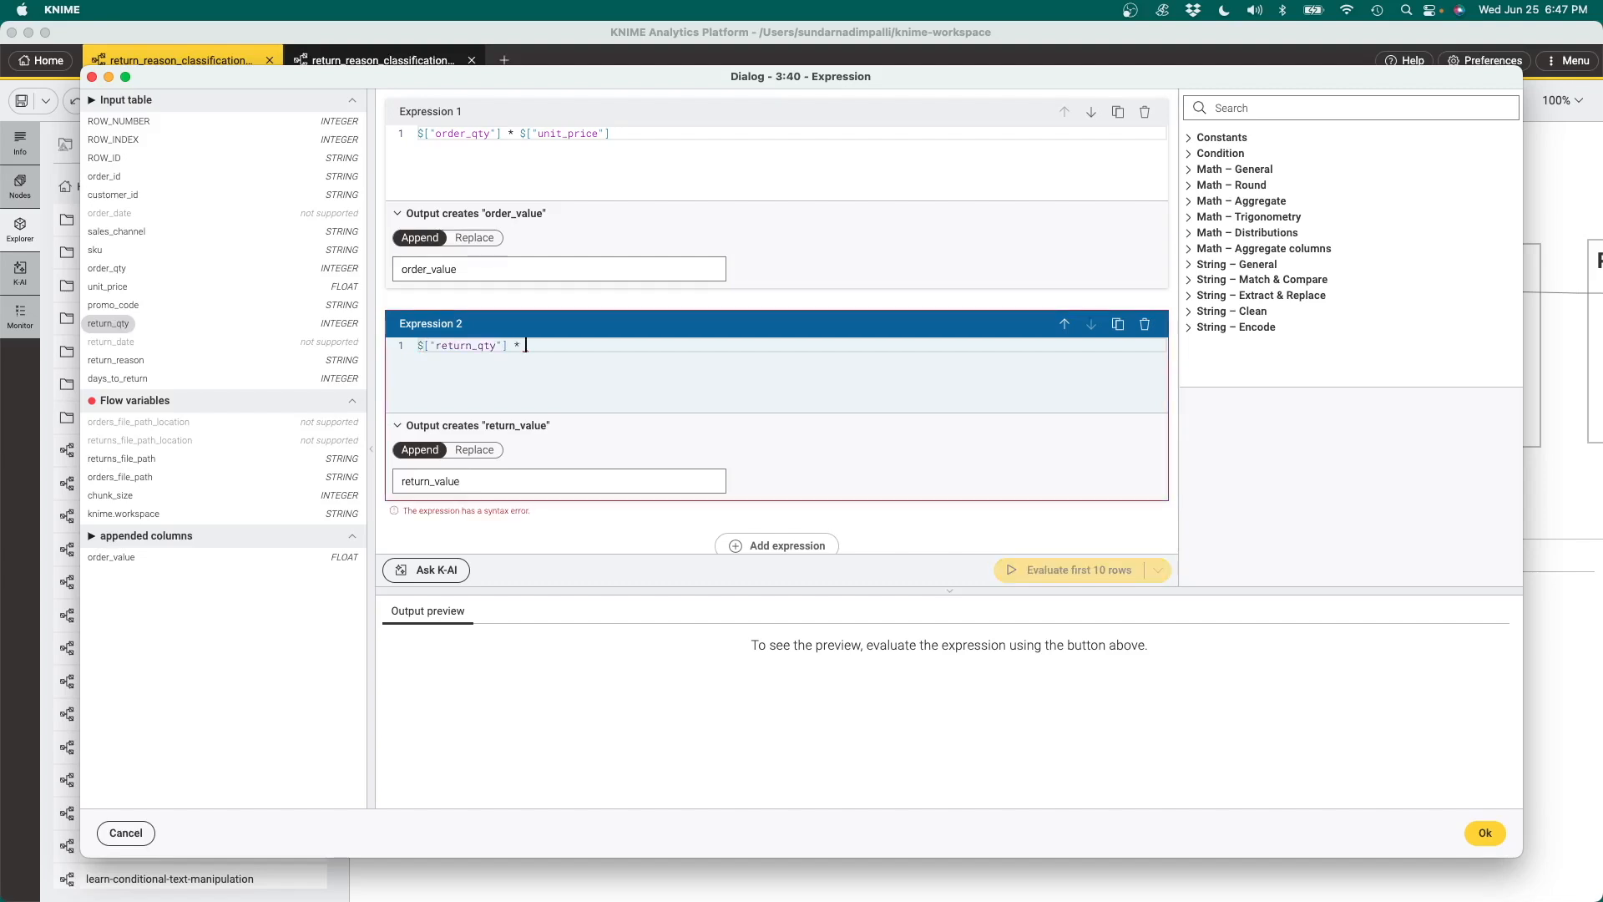
pyautogui.click(124, 286)
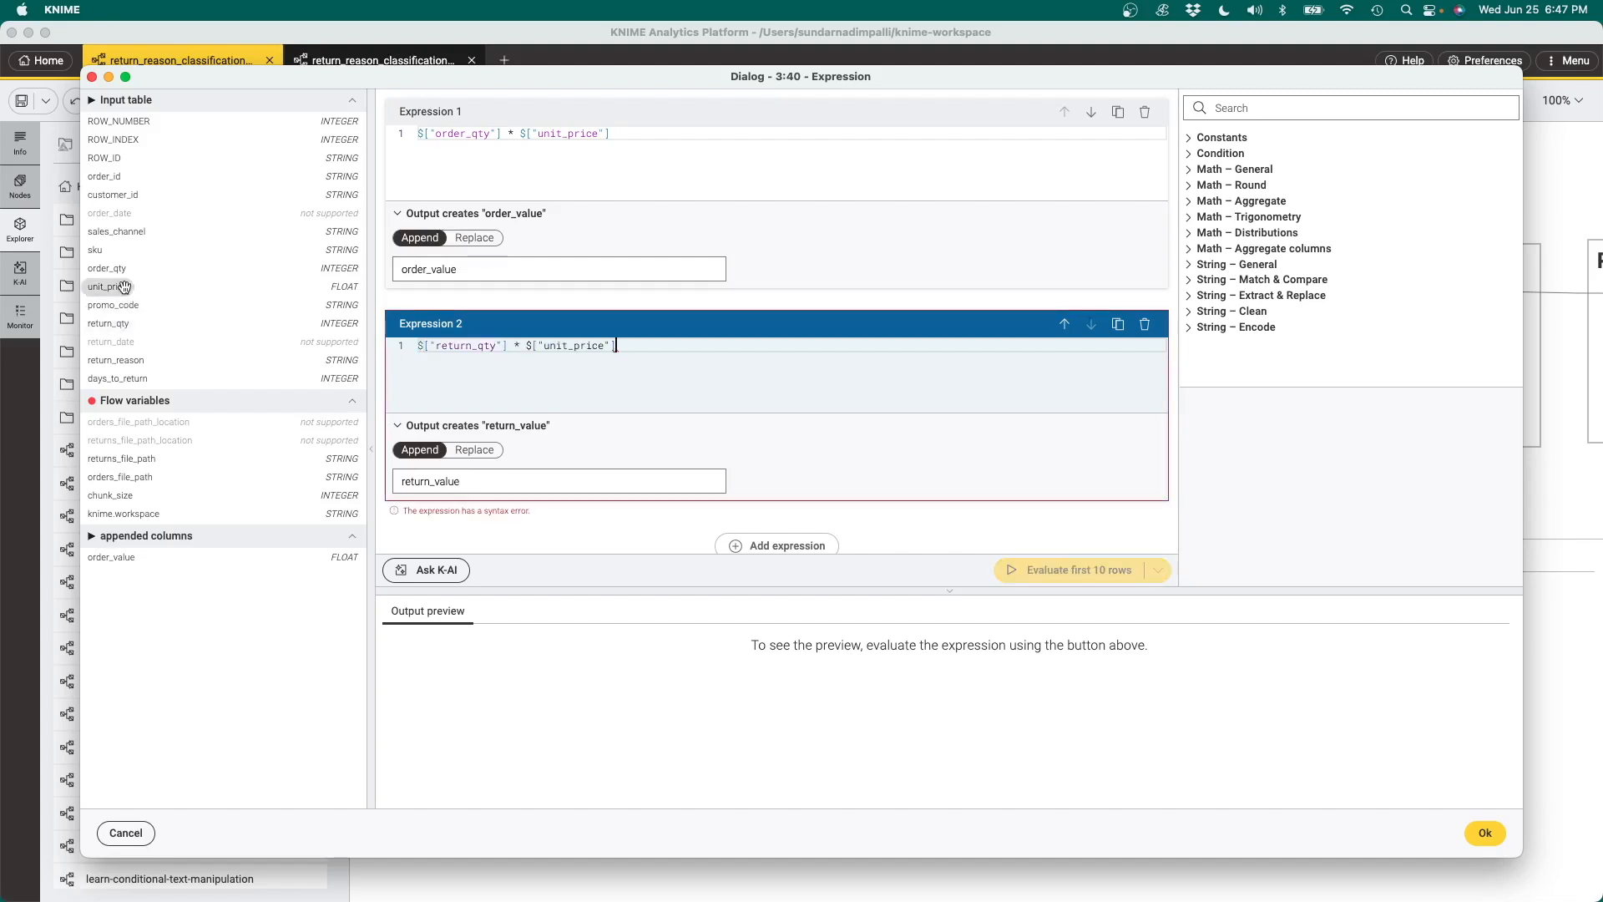
# Add a third expression and name its appended output column return_rate_line
pyautogui.scroll(-1, 815, 468)
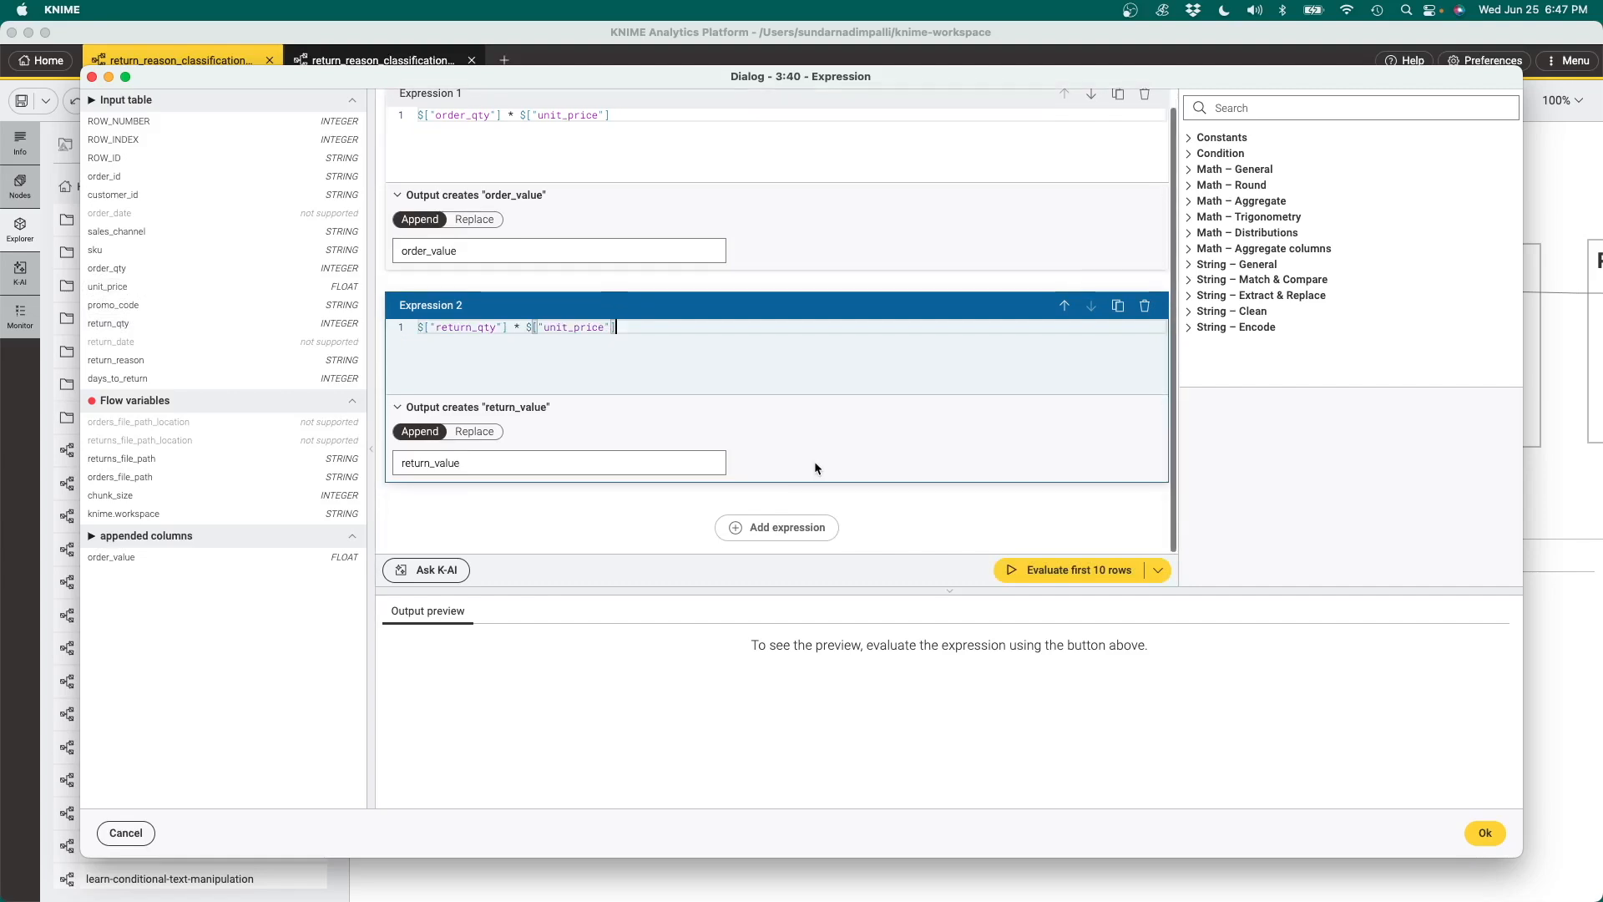
pyautogui.click(789, 529)
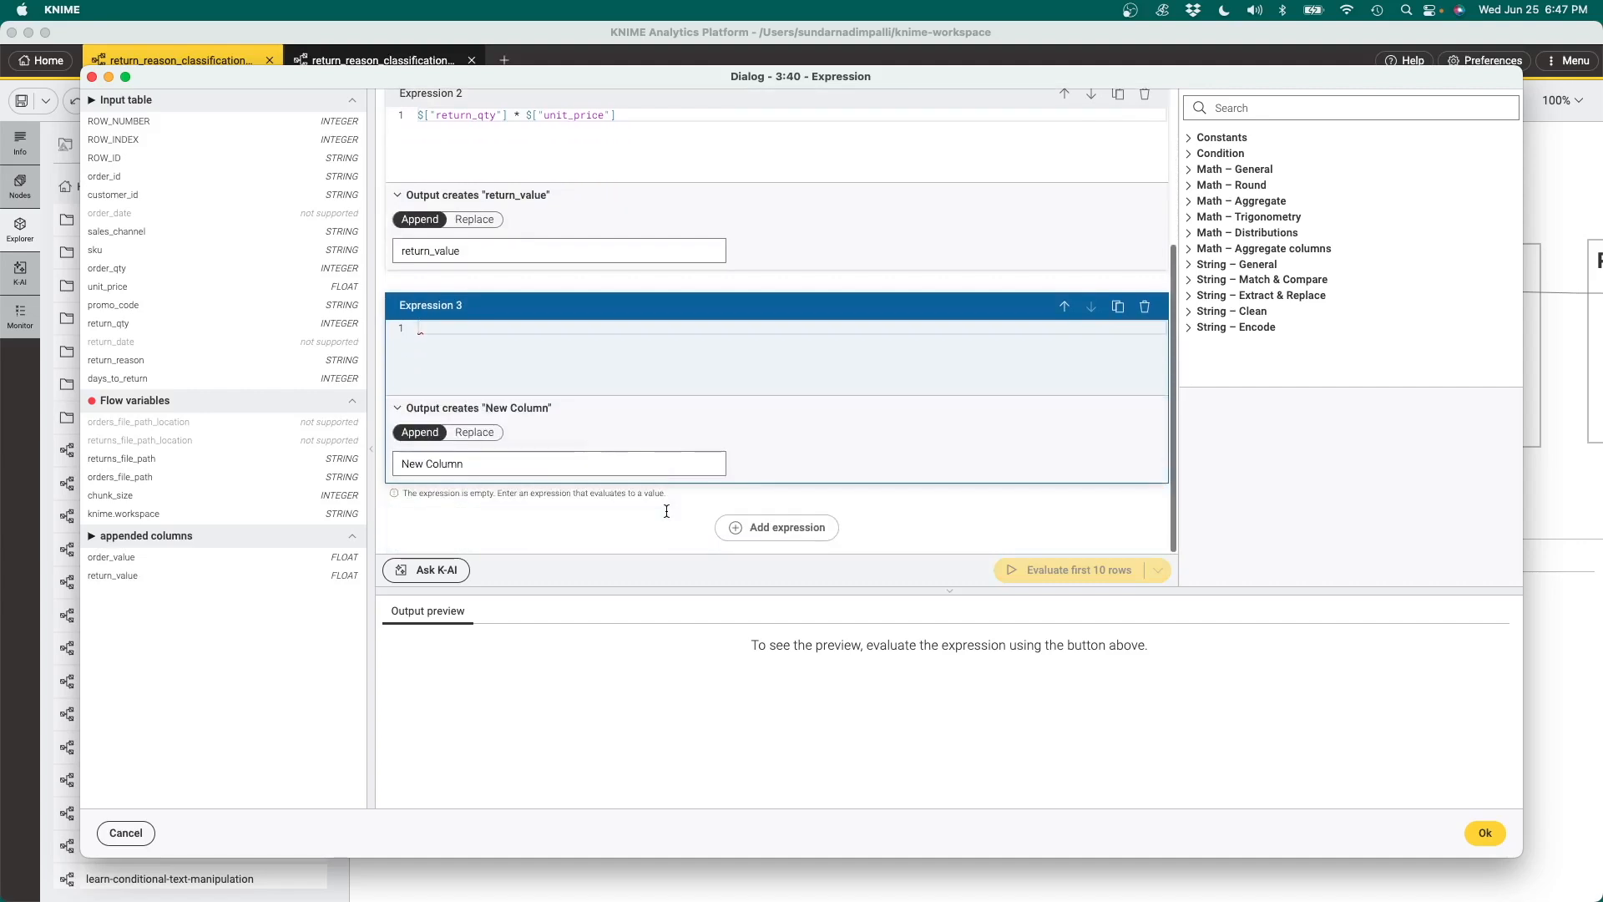
pyautogui.press('BackSpace')
pyautogui.press('BackSpace')
pyautogui.press('BackSpace')
pyautogui.press('BackSpace')
pyautogui.press('BackSpace')
pyautogui.press('BackSpace')
pyautogui.press('BackSpace')
pyautogui.press('BackSpace')
pyautogui.press('BackSpace')
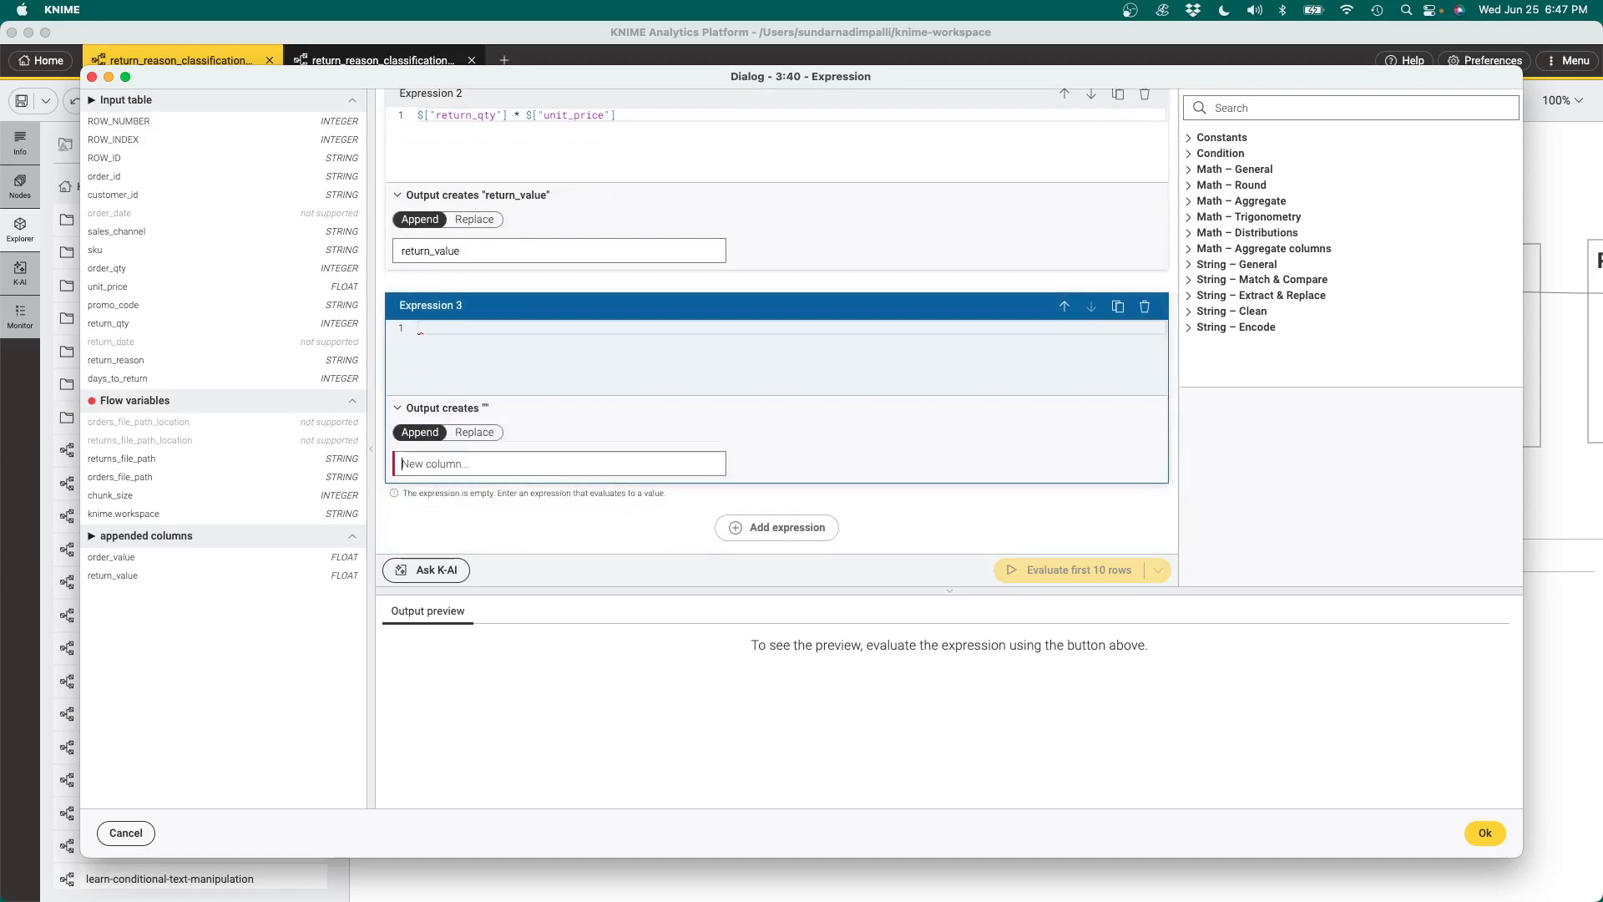
pyautogui.write('rate')
pyautogui.press('BackSpace')
pyautogui.press('BackSpace')
pyautogui.write('eturn_rate_line')
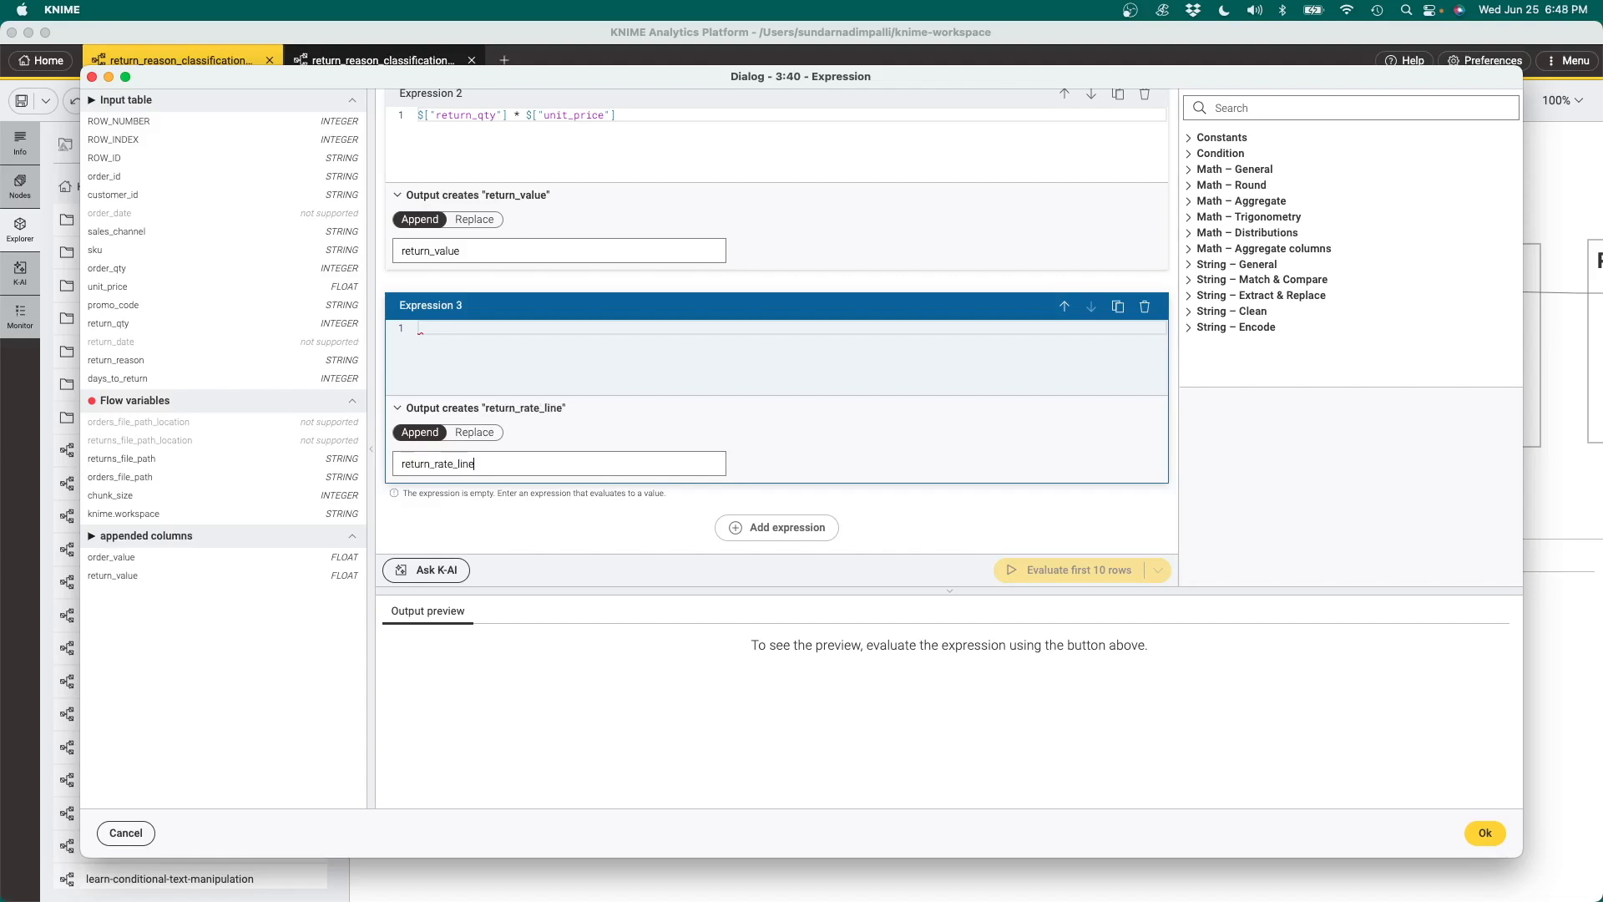
# Define the return_rate_line expression as return_qty divided by order_qty and accept the Expression node's settings
pyautogui.click(540, 328)
pyautogui.click(115, 325)
pyautogui.write('/')
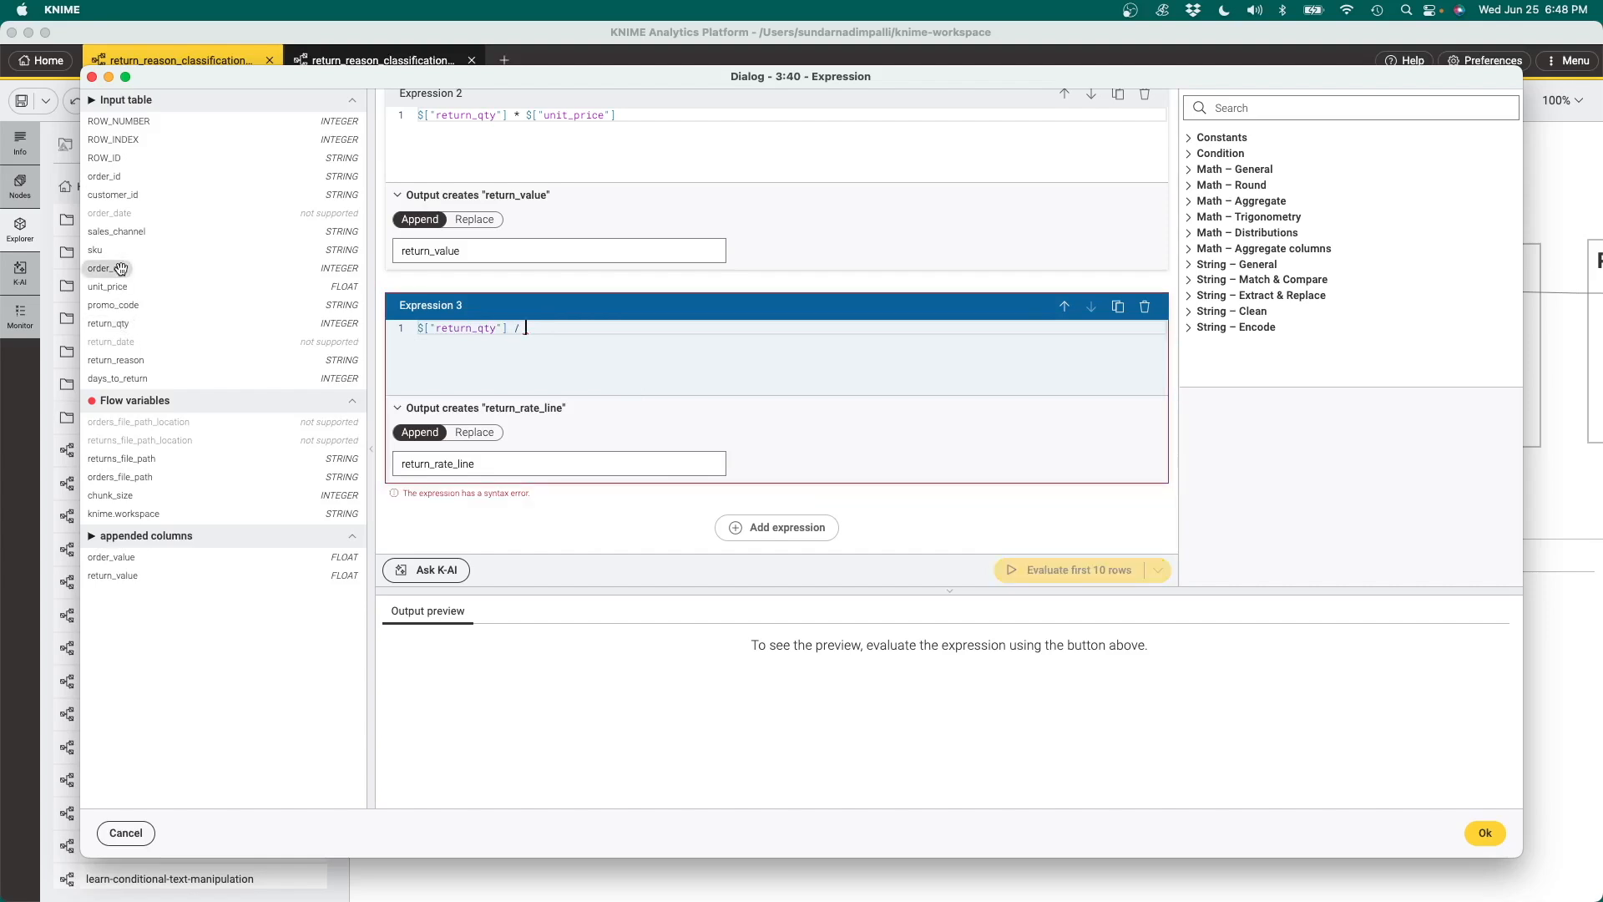
pyautogui.click(122, 268)
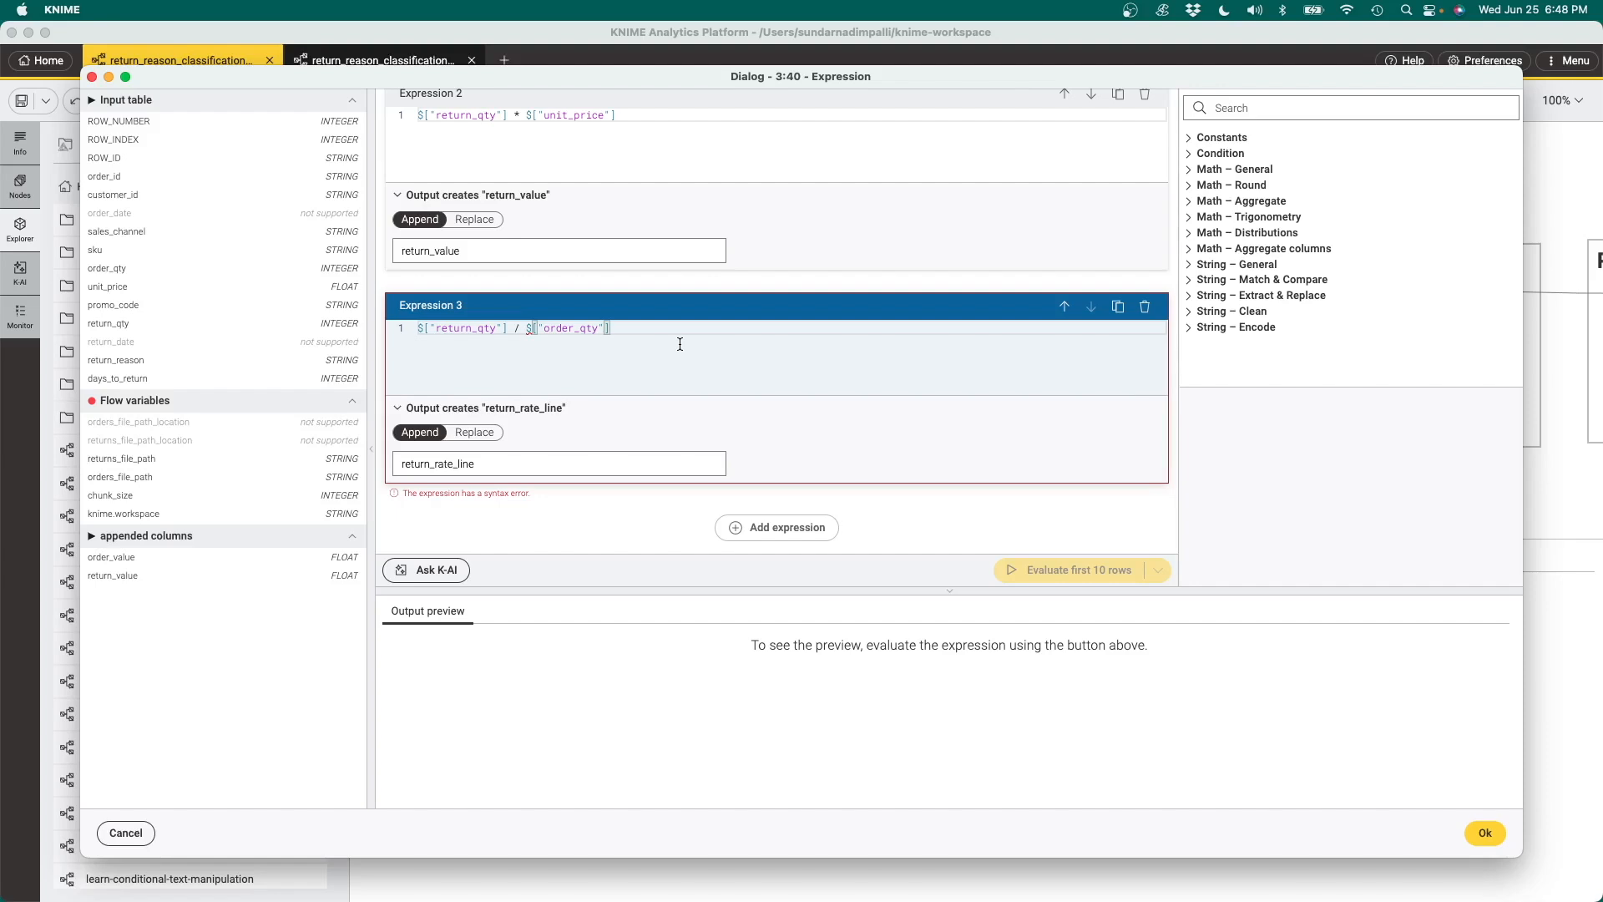
pyautogui.click(1483, 832)
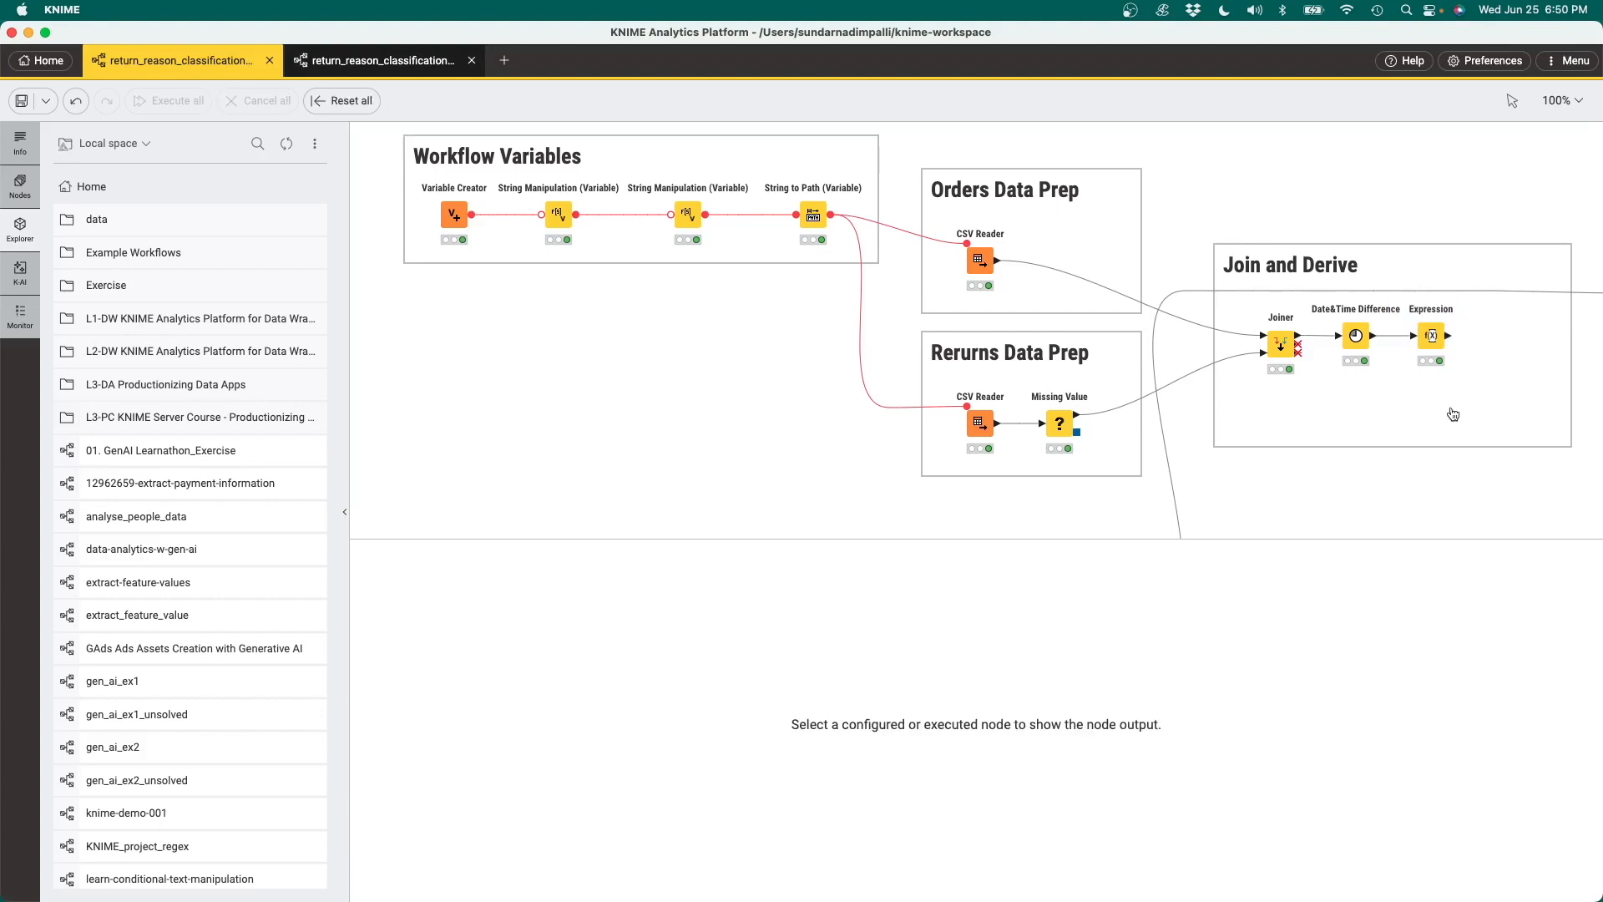
# Add a Row Filter node connected to the Expression node's output
pyautogui.moveTo(1449, 339)
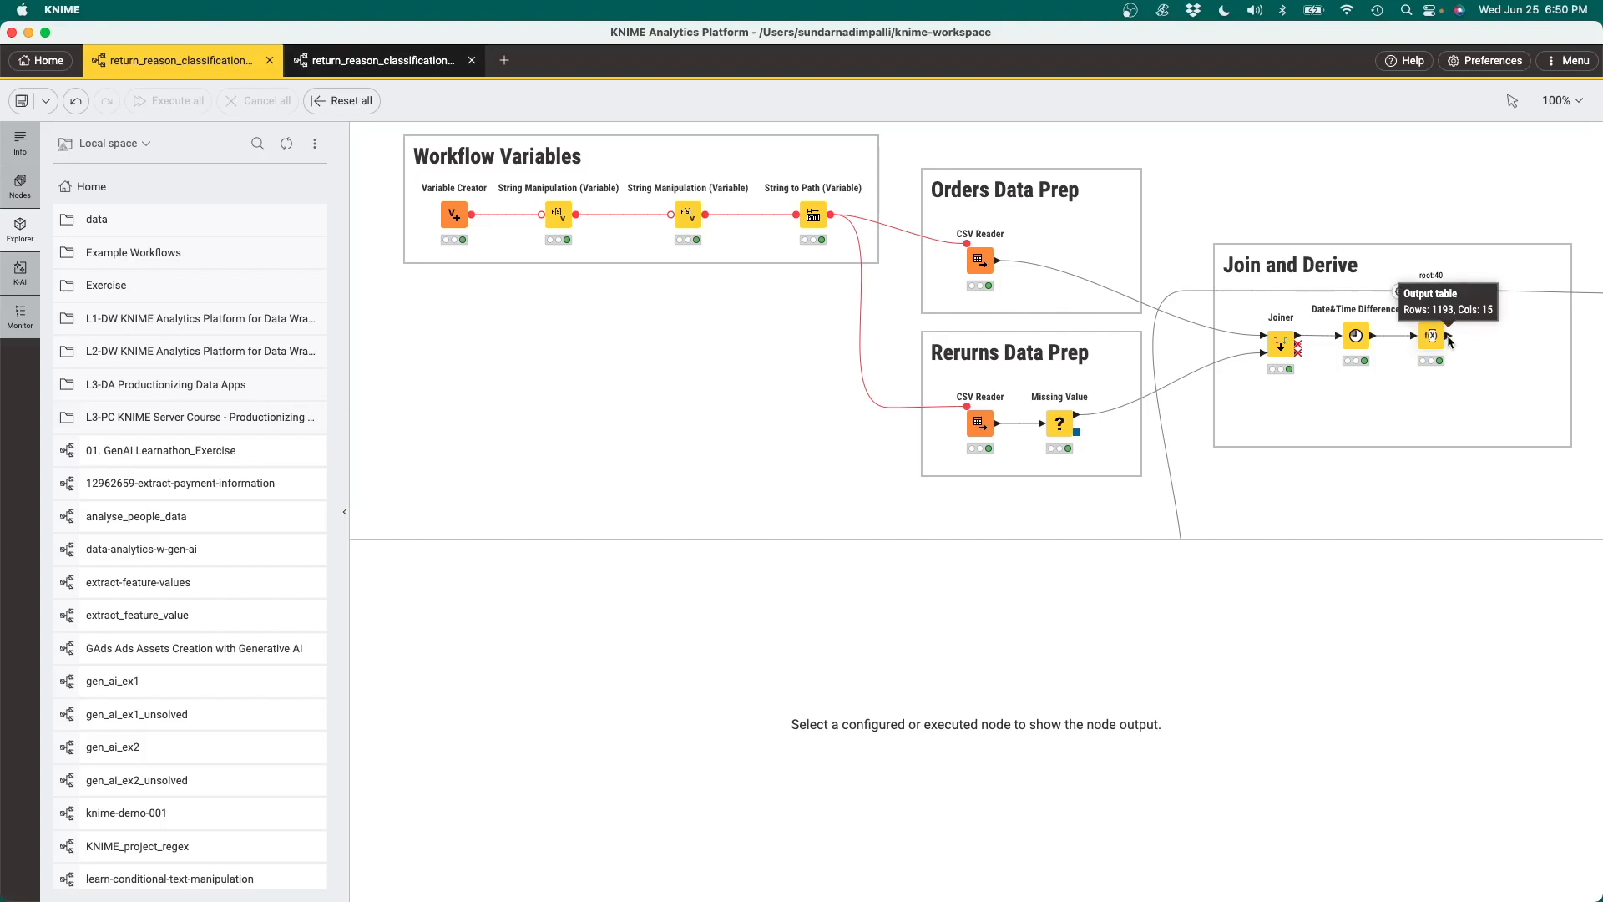
pyautogui.moveTo(1450, 338); pyautogui.dragTo(1482, 339)
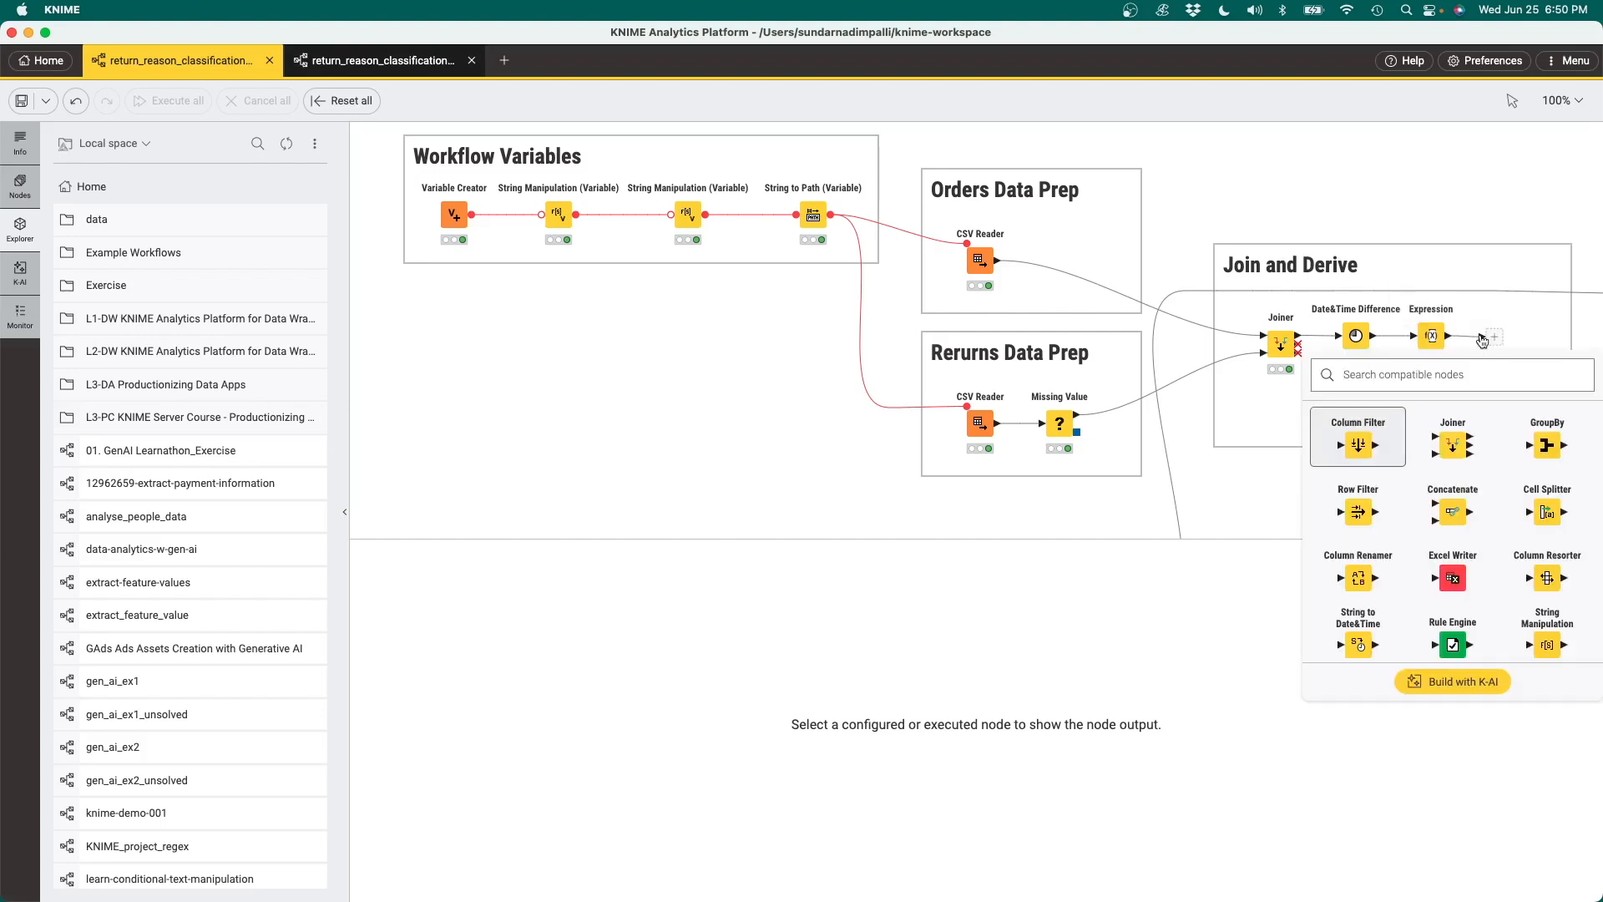
pyautogui.click(1358, 511)
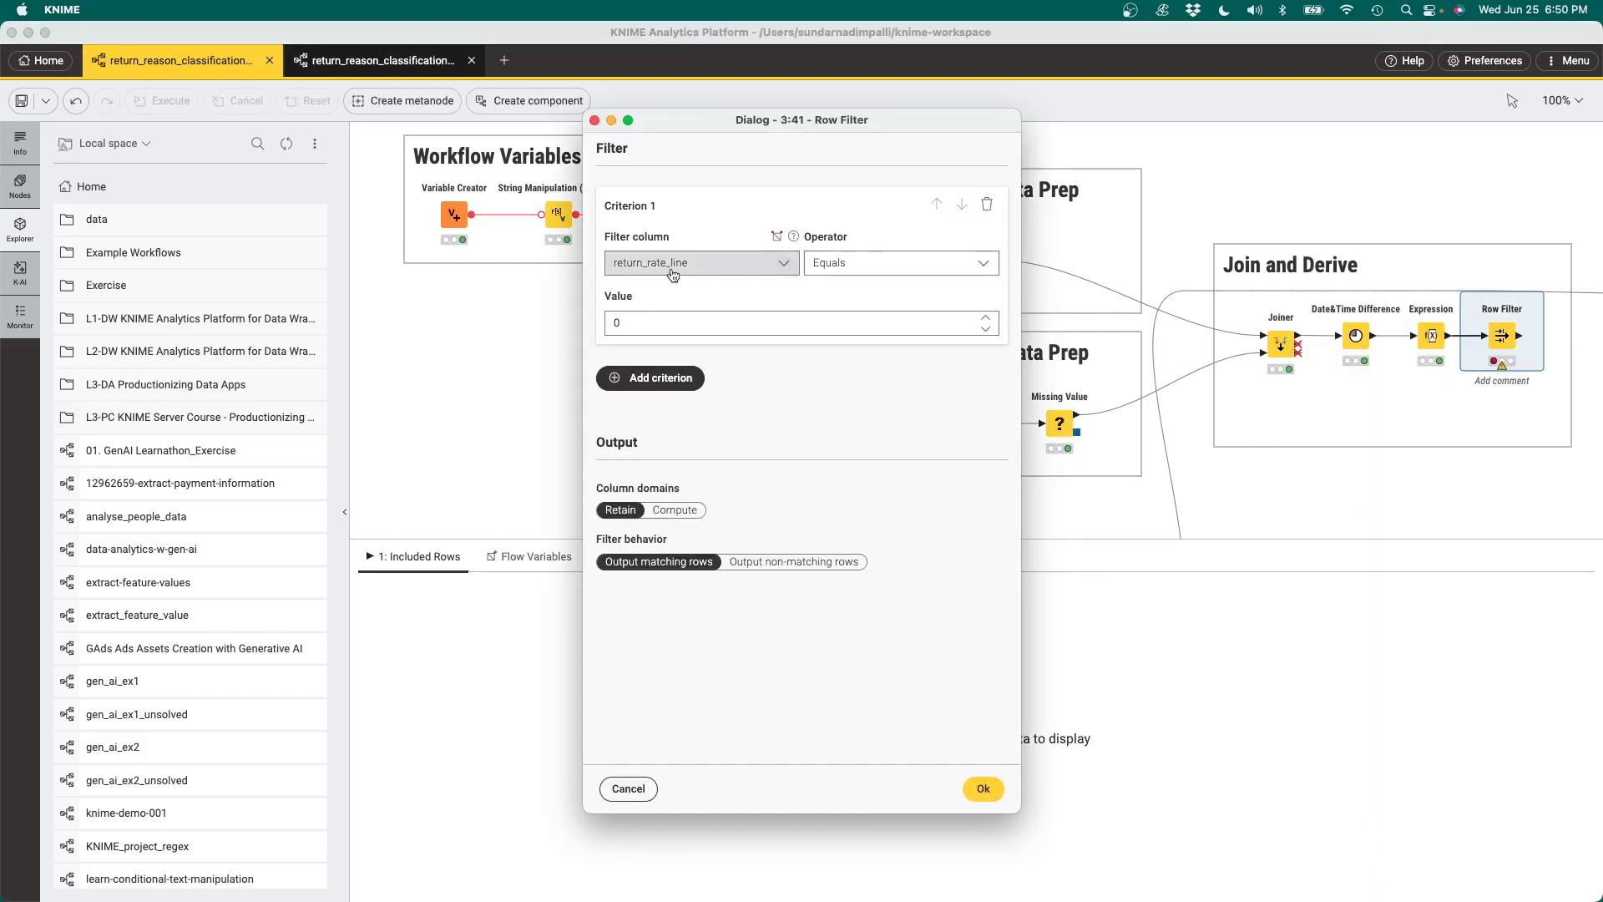
# Configure the Row Filter to keep rows where days_to_return is less than or equal to 60, and accept the settings
pyautogui.click(706, 263)
pyautogui.click(660, 332)
pyautogui.click(881, 264)
pyautogui.click(863, 319)
pyautogui.click(877, 264)
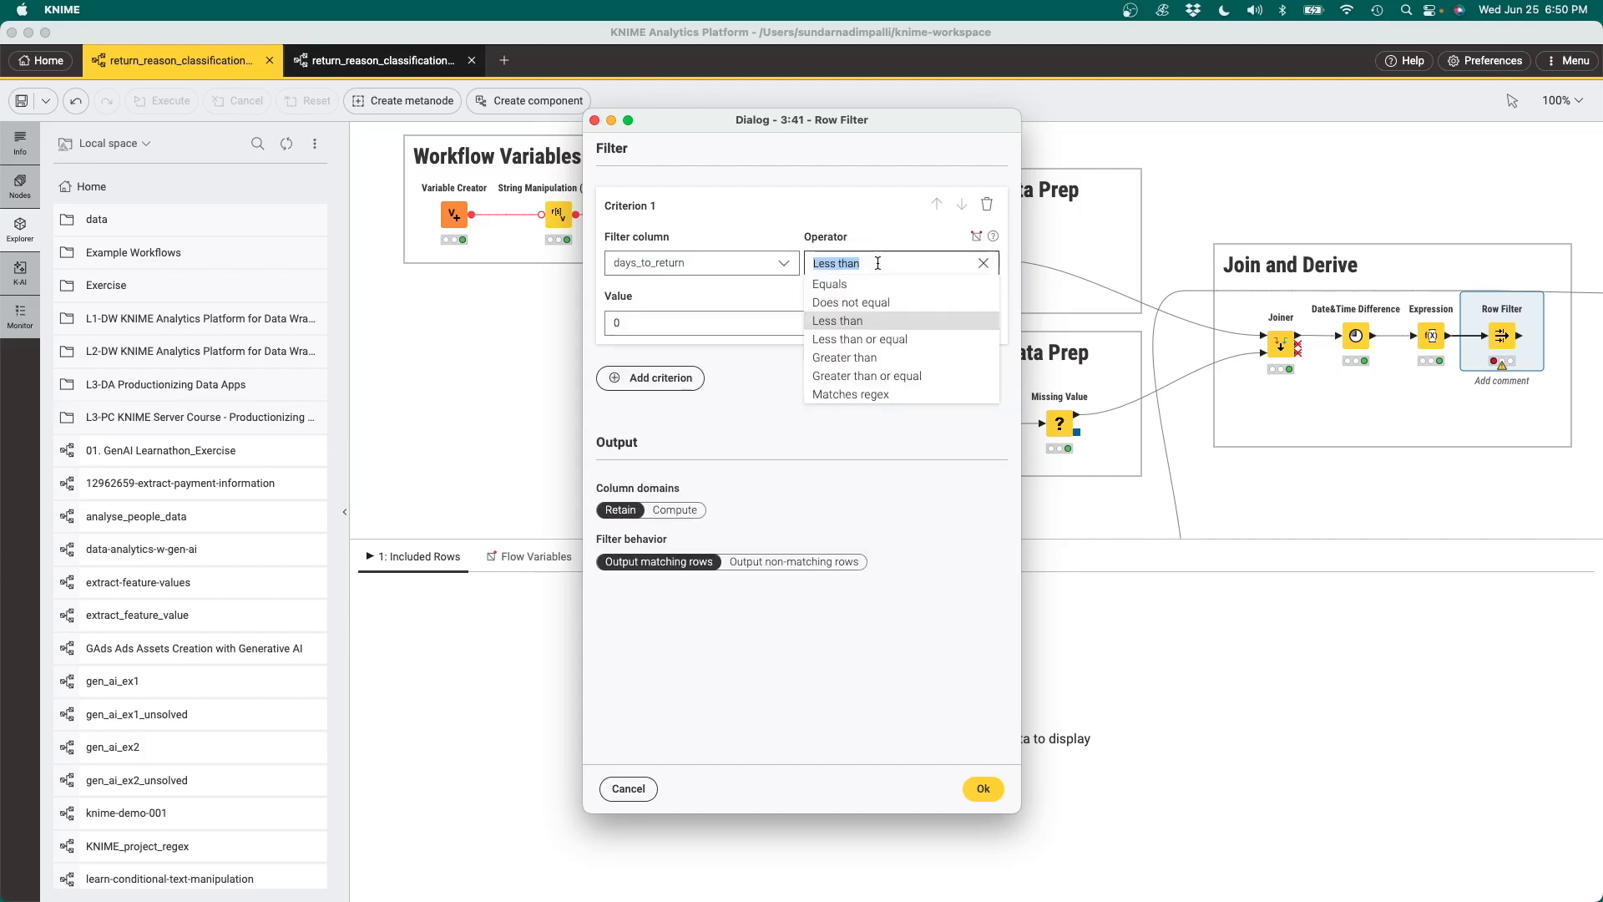
pyautogui.click(892, 339)
pyautogui.click(833, 322)
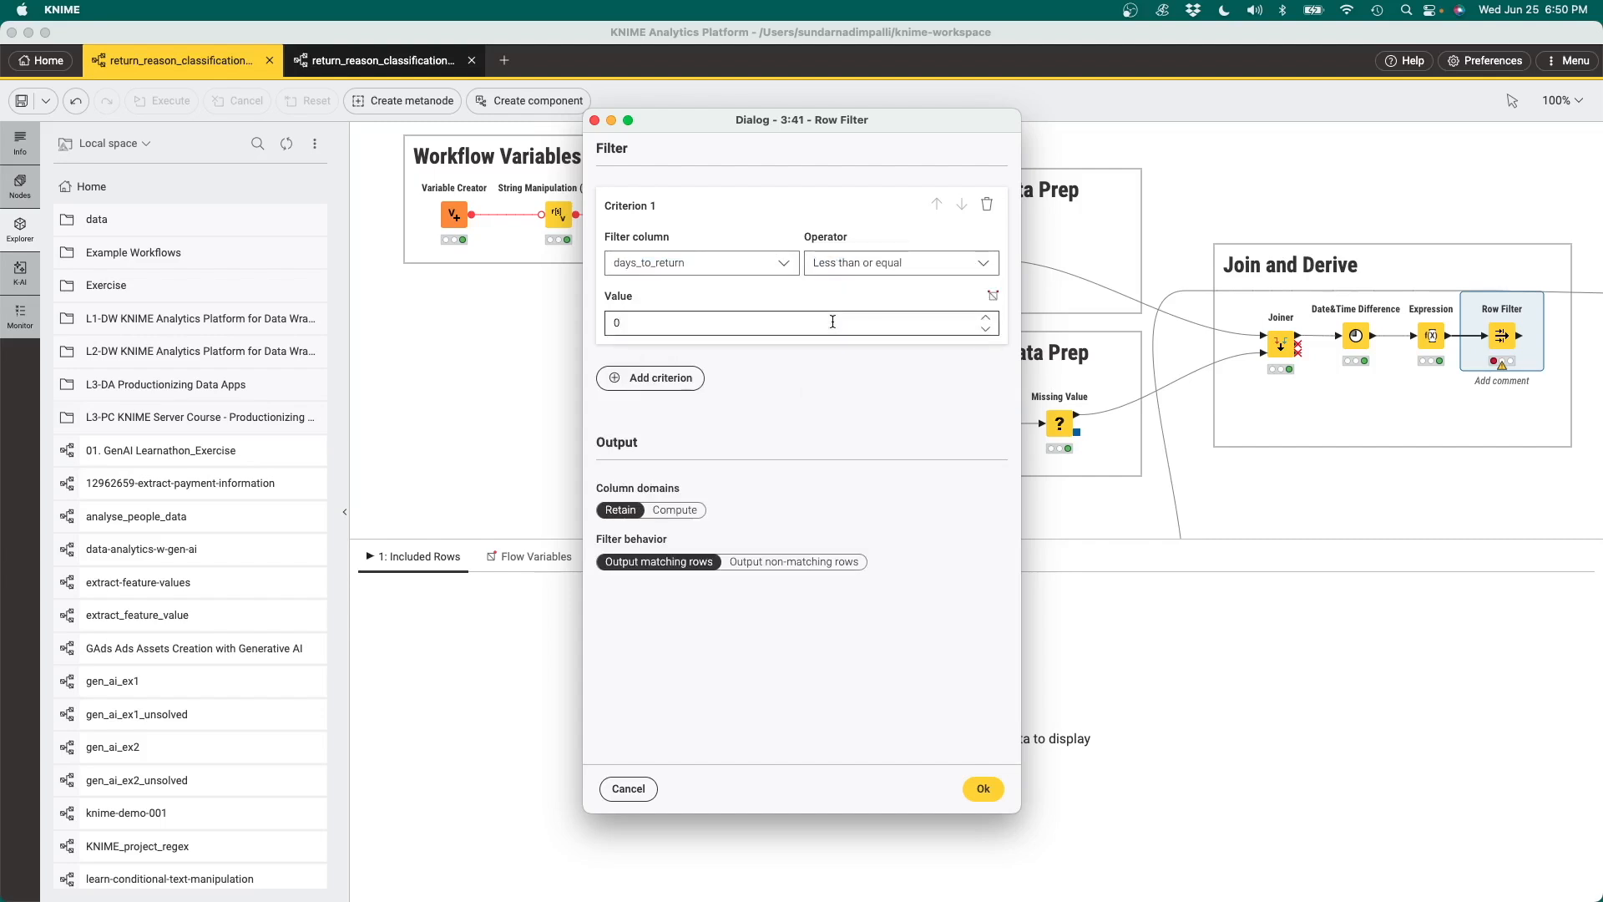
pyautogui.write('60')
pyautogui.click(982, 788)
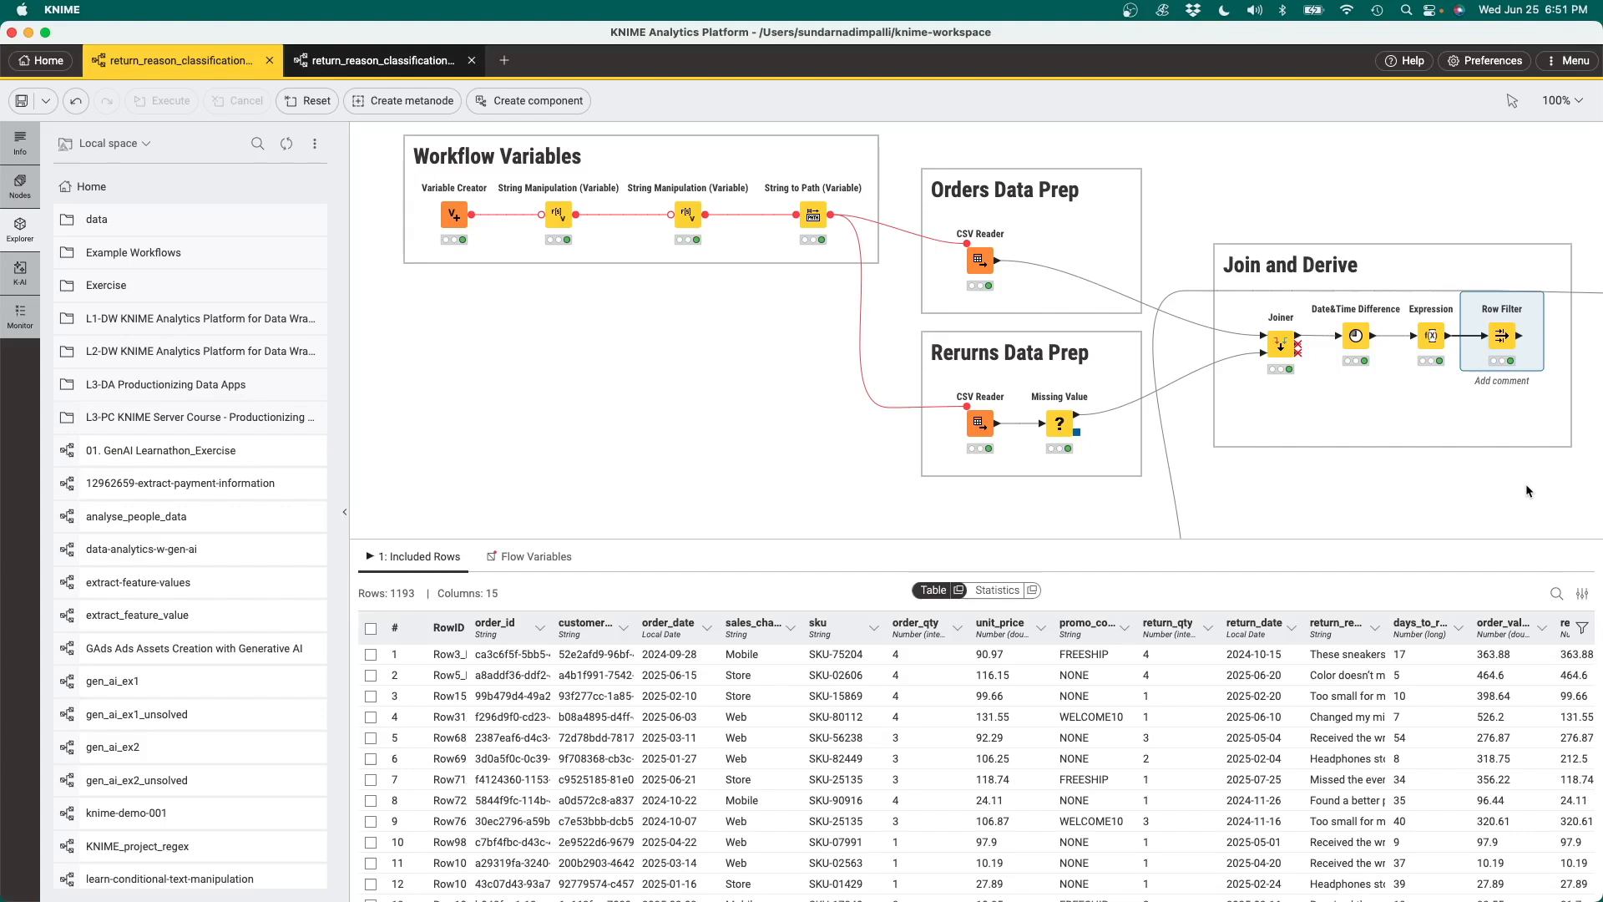
# Connect the Row Filter output to the Chunk Loop Start node and open that node's configuration
pyautogui.hscroll(10, 1526, 484)
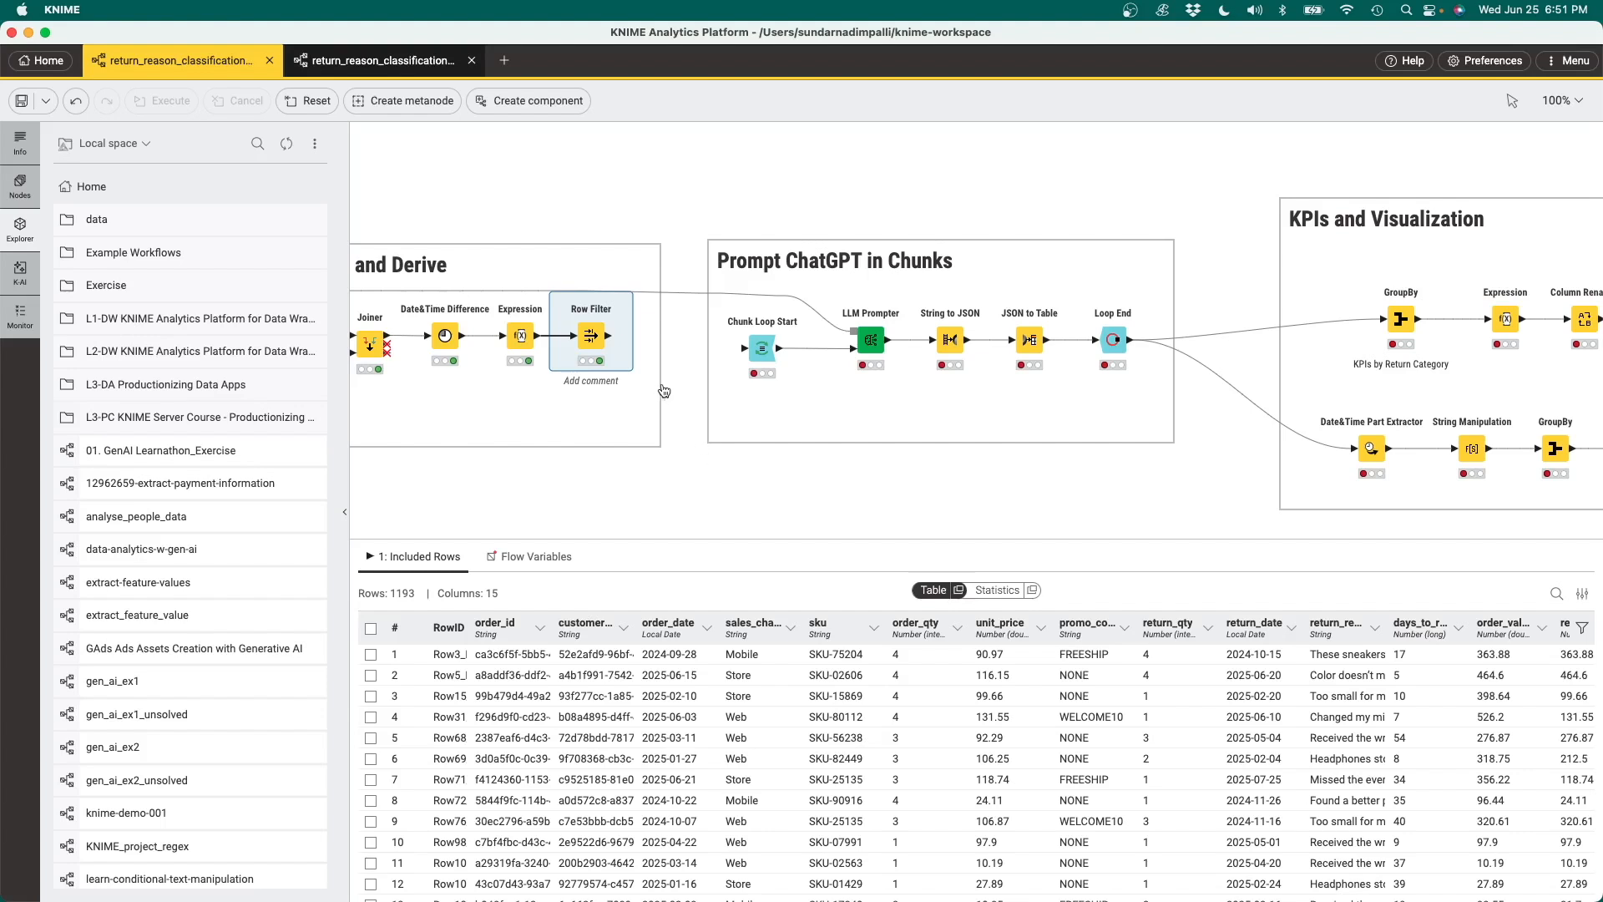
pyautogui.moveTo(762, 345)
pyautogui.moveTo(607, 337); pyautogui.dragTo(746, 353)
pyautogui.click(731, 304)
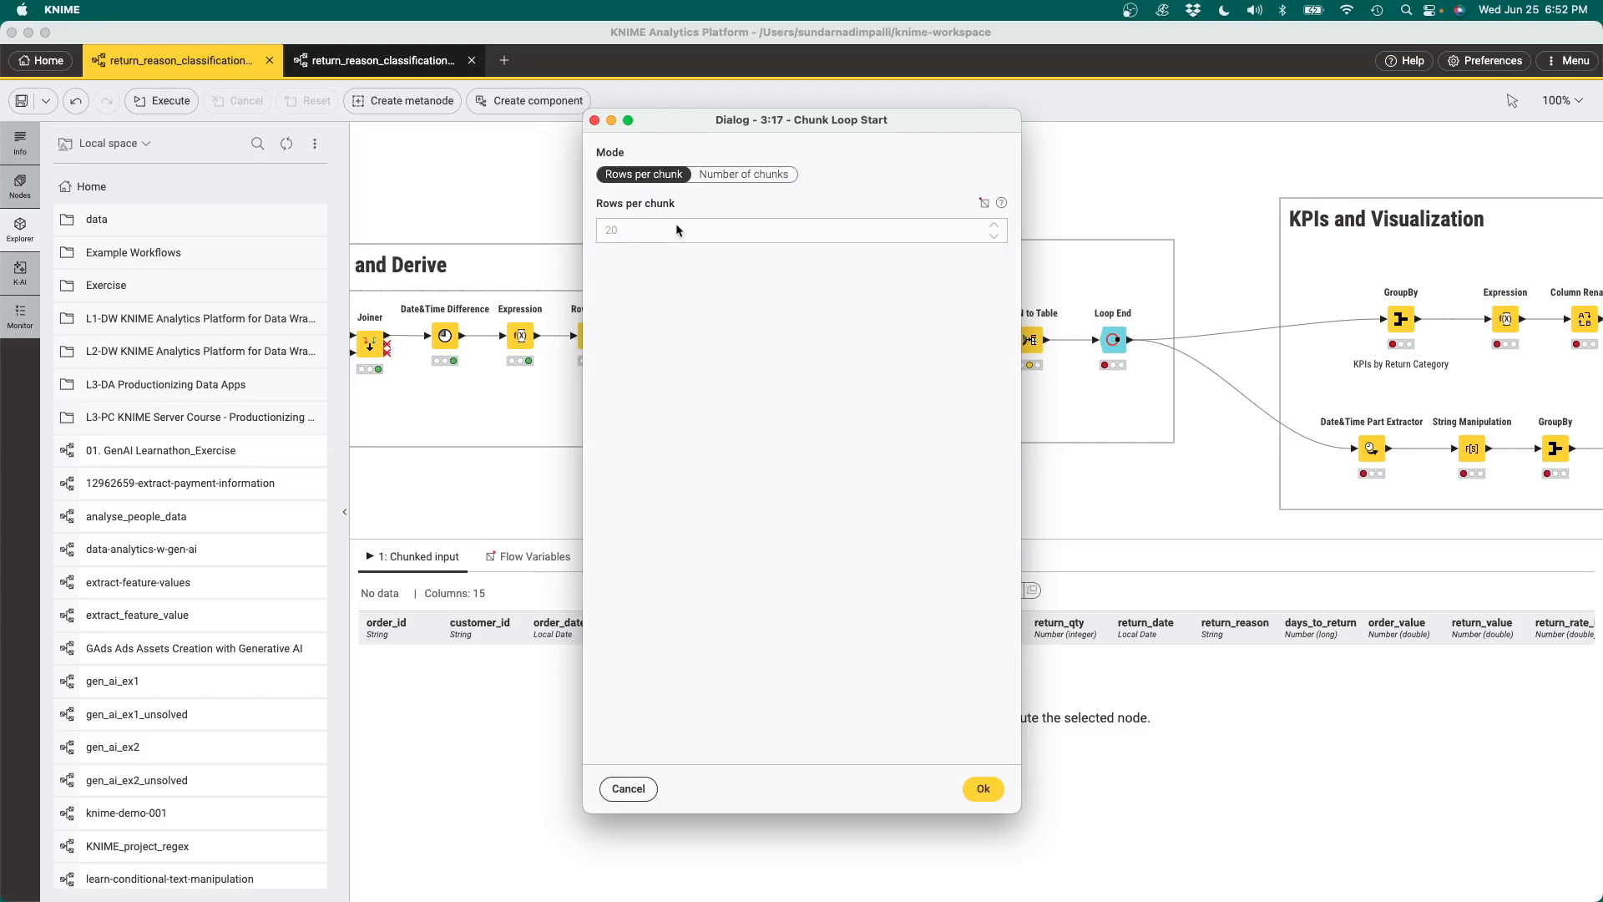
# Review the LLM Prompter's system message, prompt column, response column name and output format, and close its configuration
pyautogui.click(872, 338)
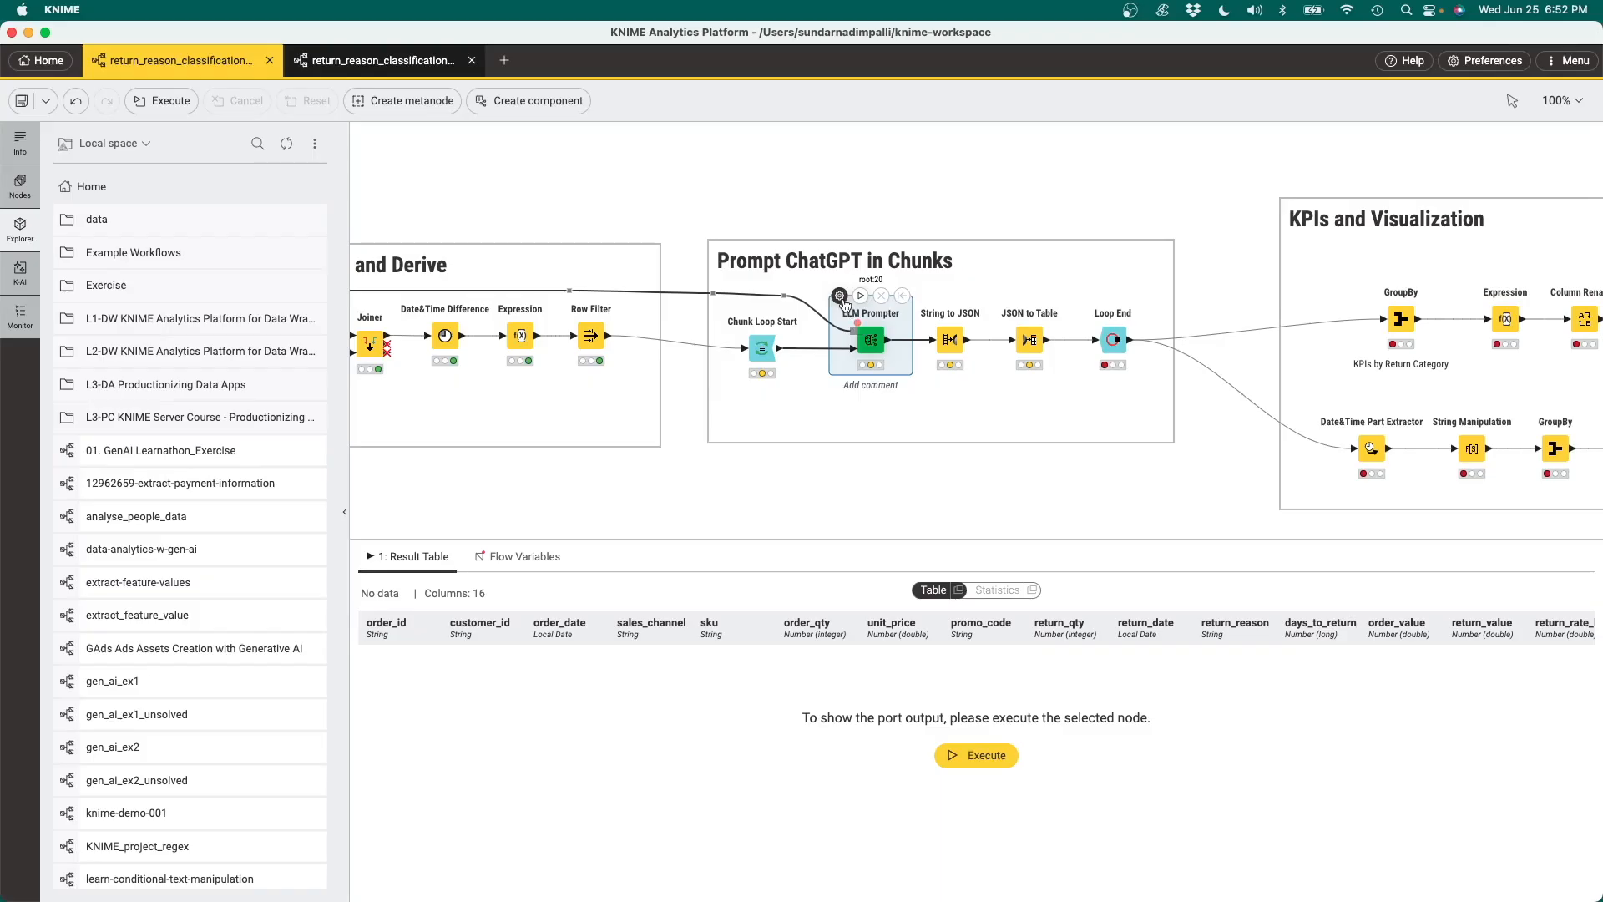
pyautogui.click(840, 297)
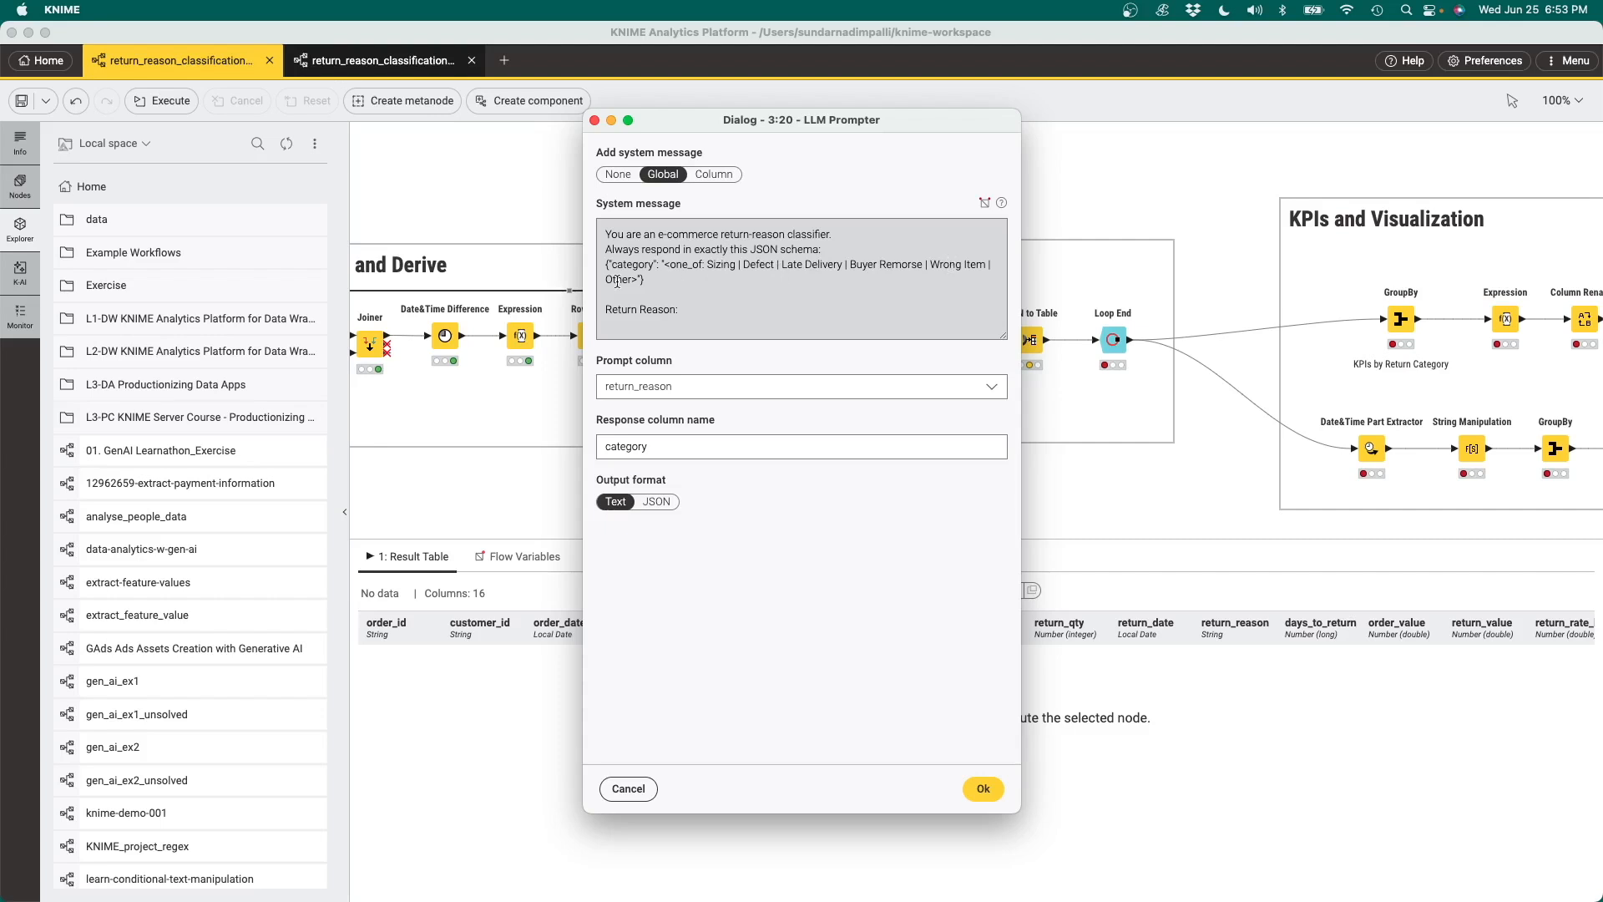
pyautogui.click(686, 310)
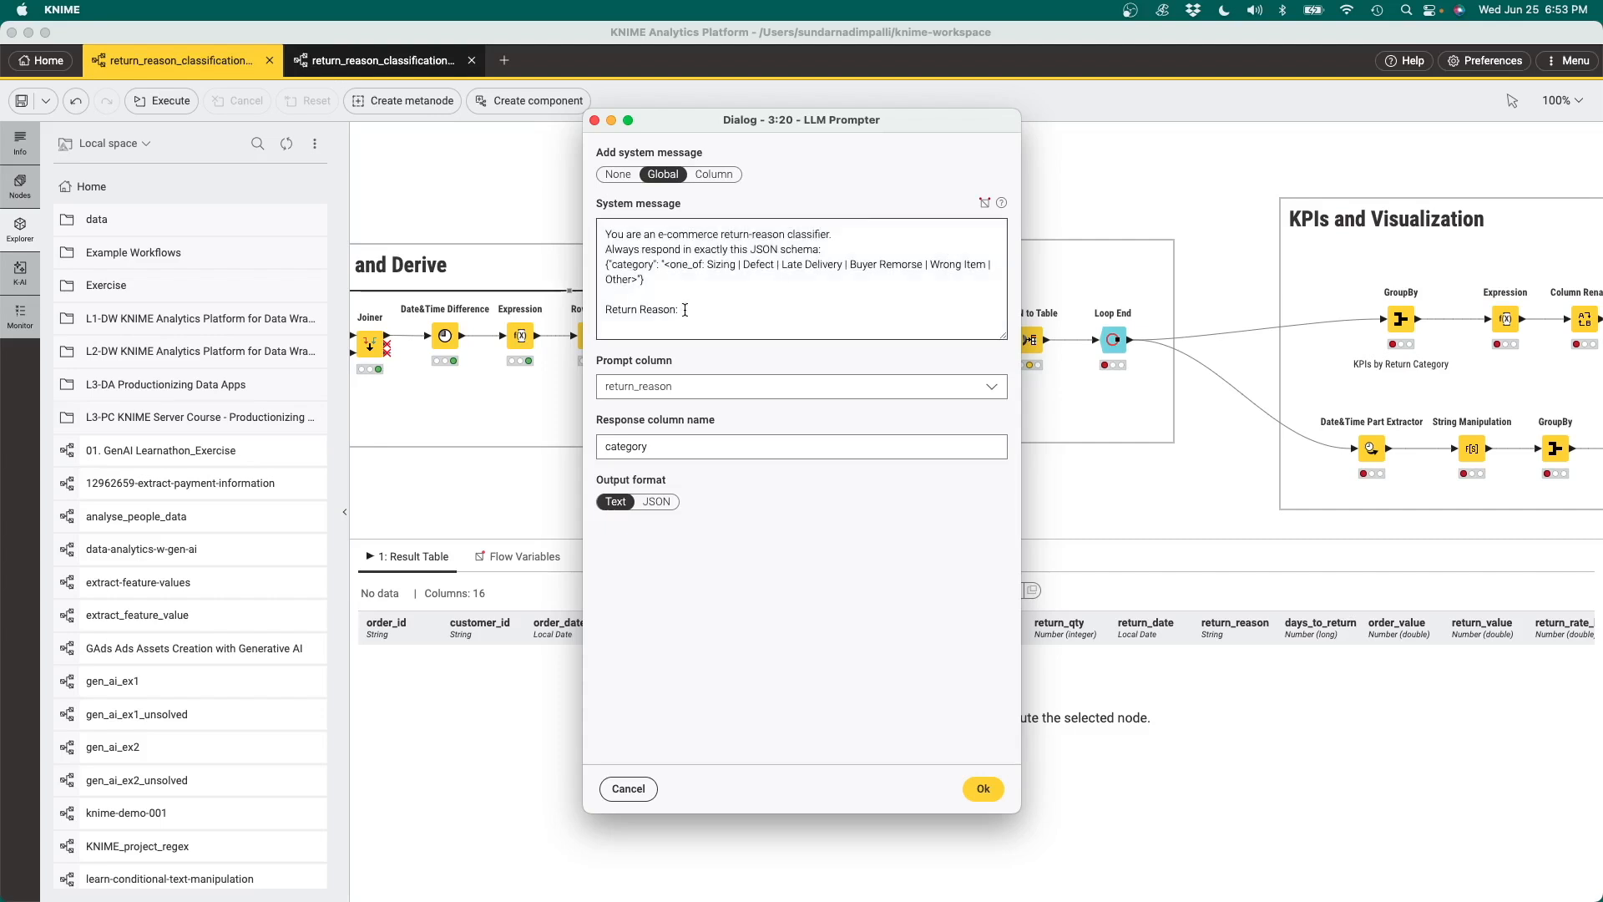
pyautogui.click(698, 388)
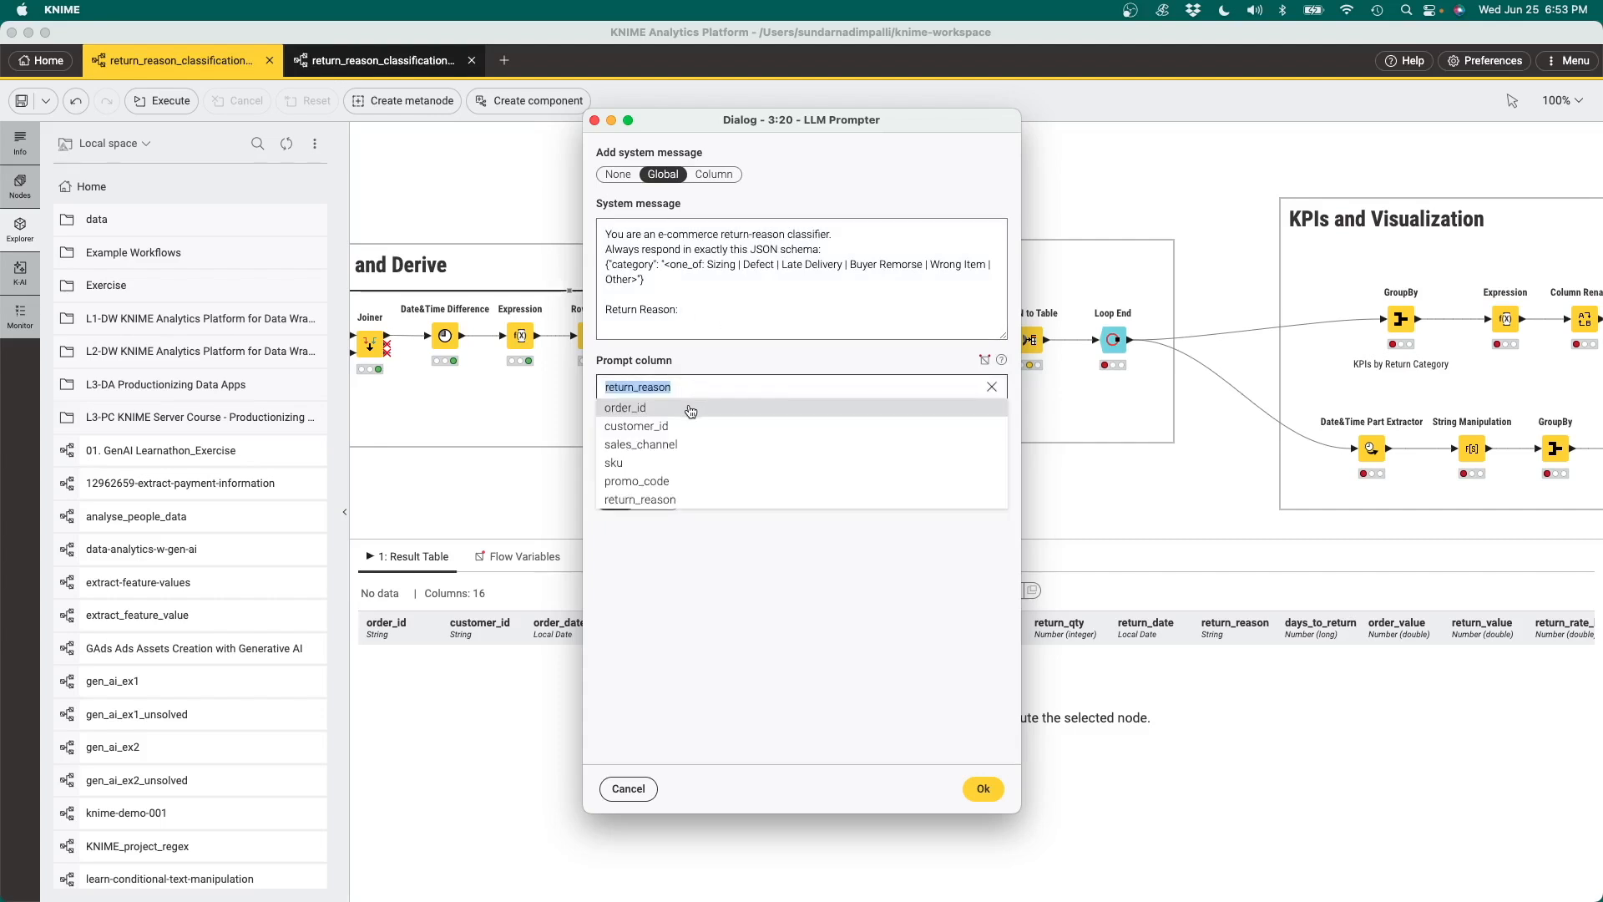
pyautogui.click(710, 356)
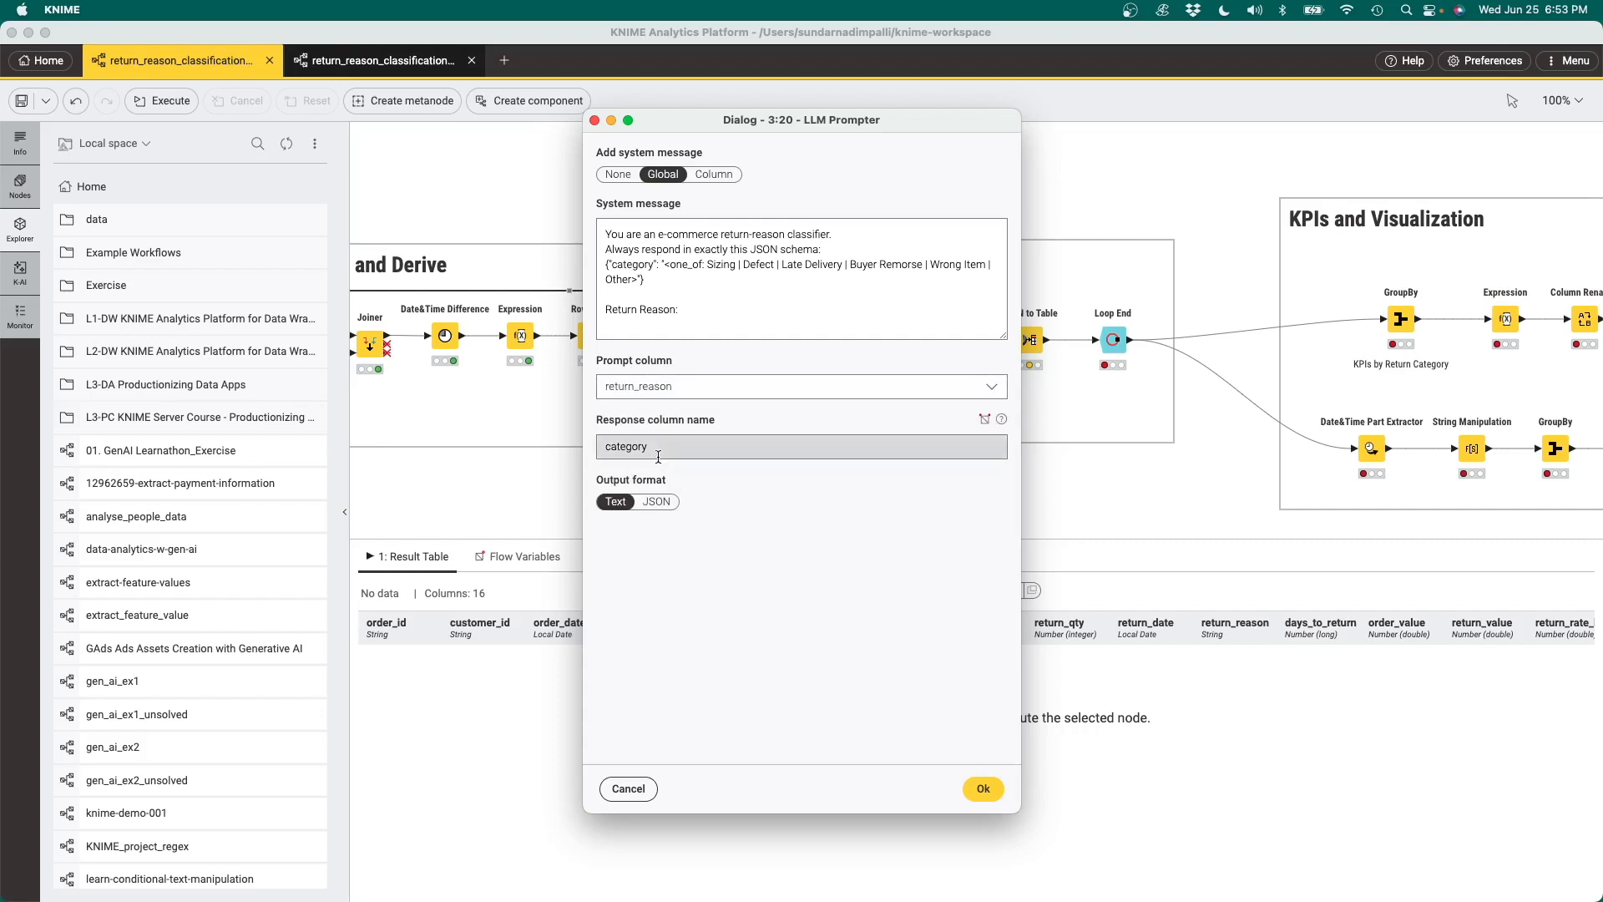
pyautogui.click(983, 789)
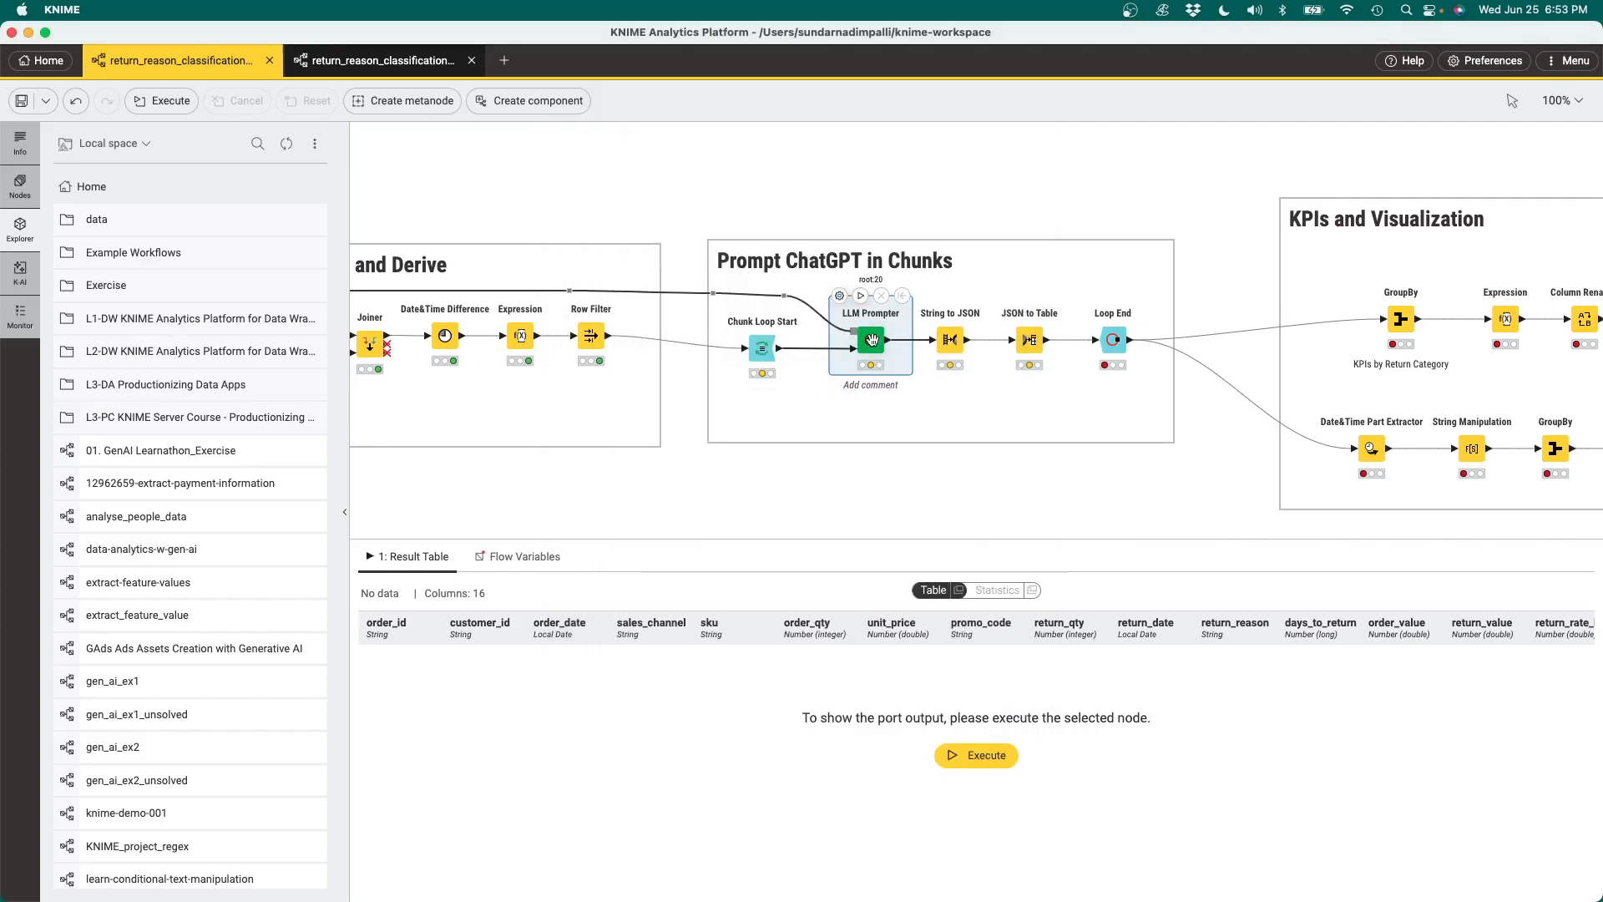
pyautogui.click(863, 481)
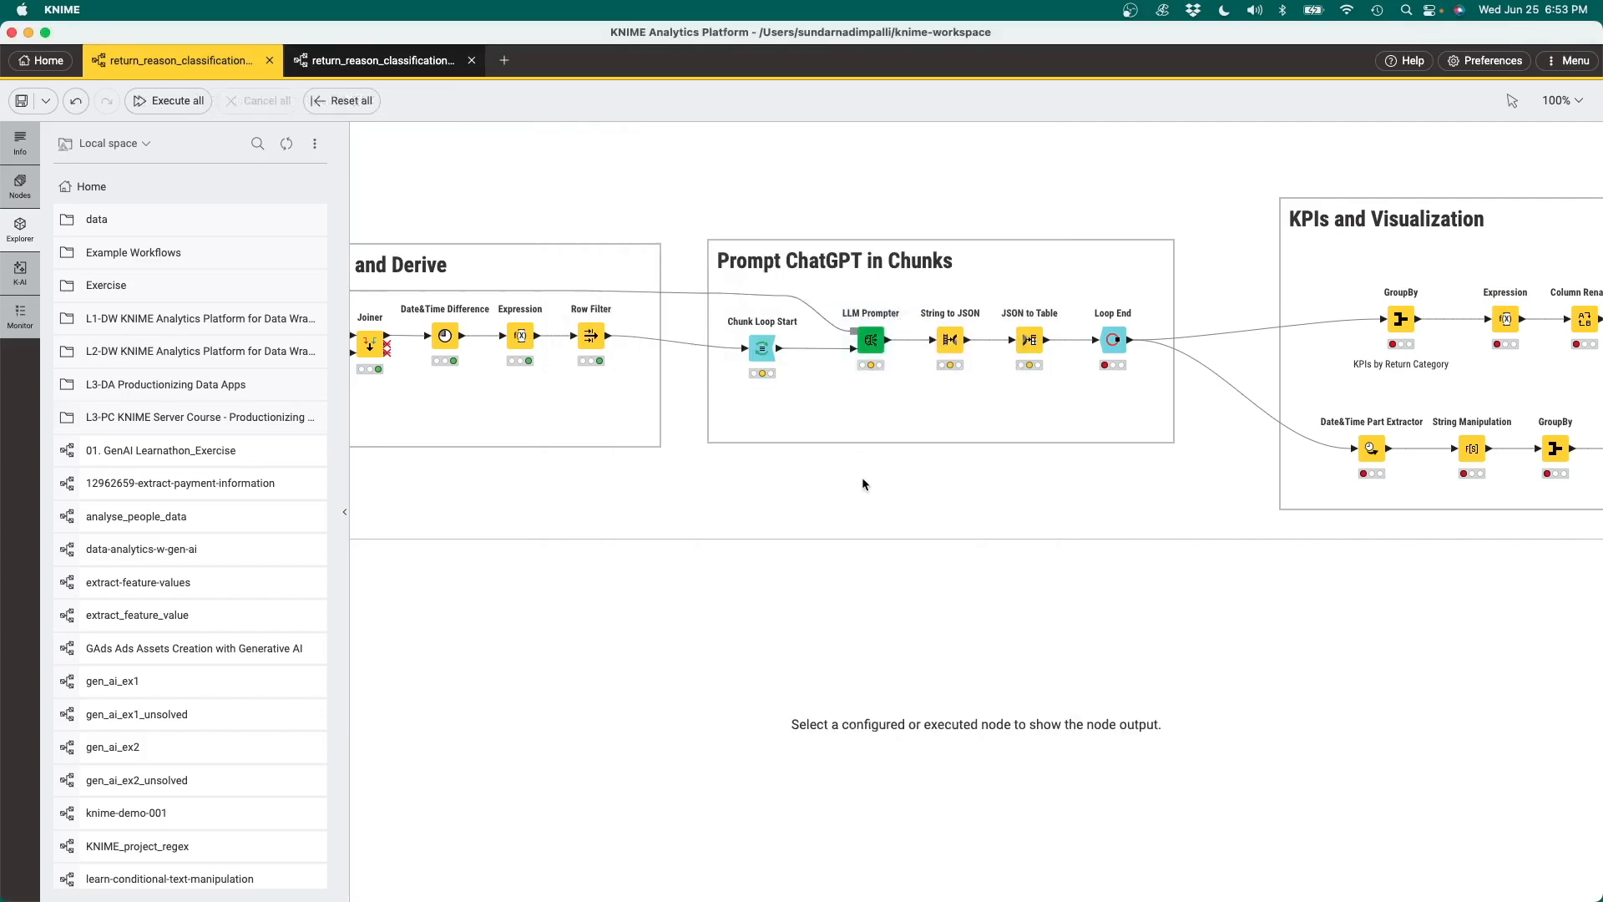
# Open the configuration of the OpenAI Chat Model Connector in the Open AI Authentication section
pyautogui.hscroll(-10, 765, 481)
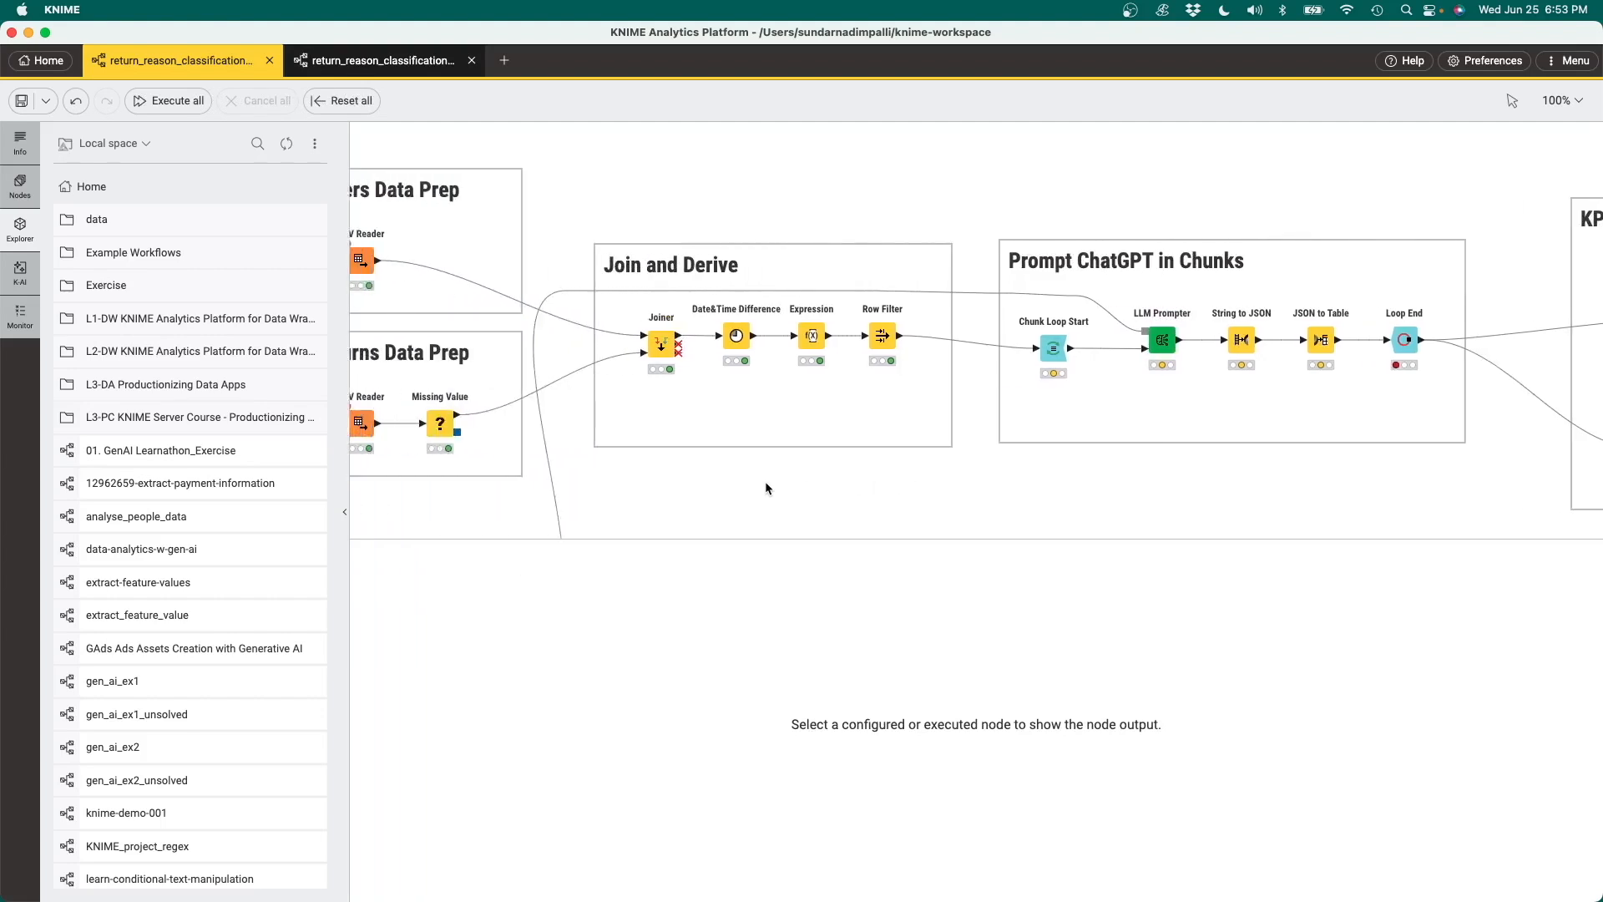
pyautogui.hscroll(-6, 765, 481)
pyautogui.scroll(-5, 765, 481)
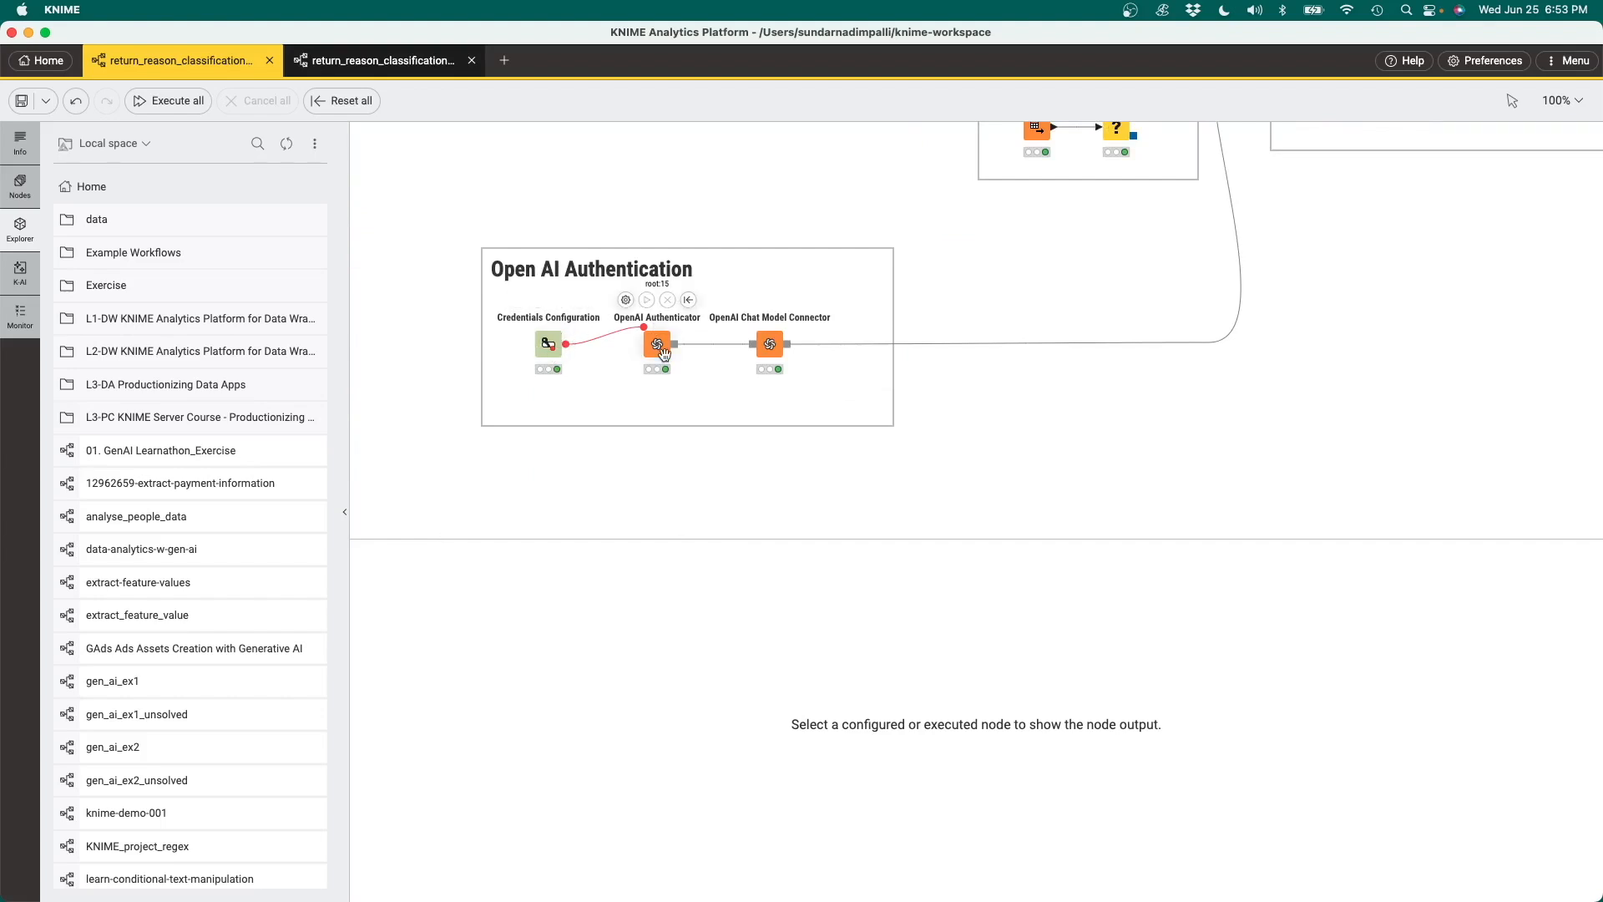
pyautogui.click(779, 334)
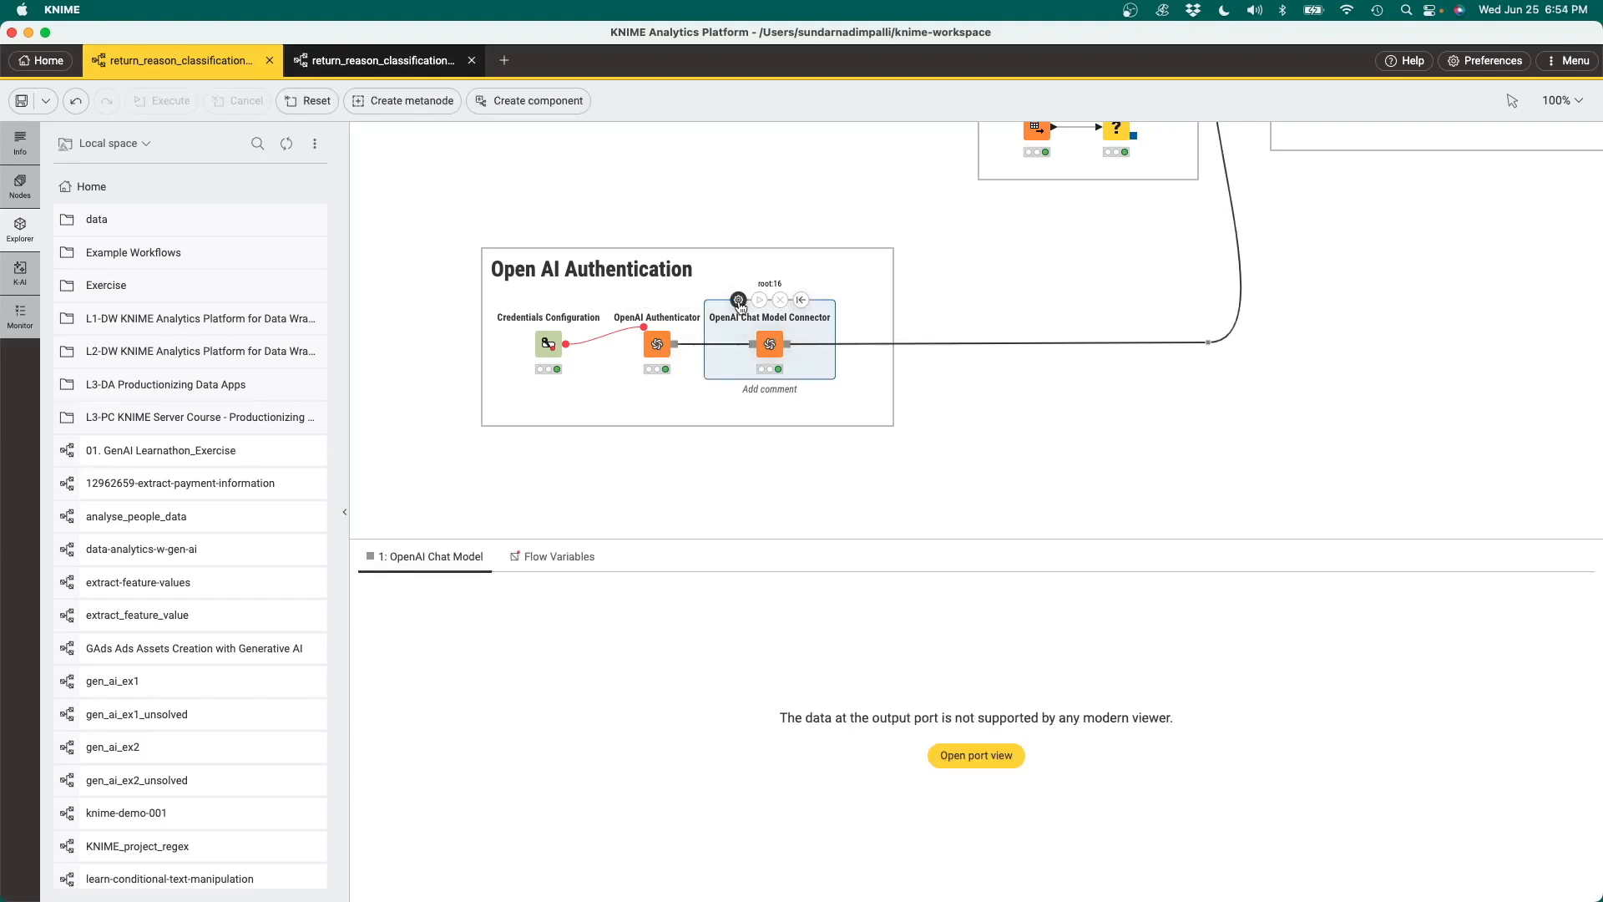
pyautogui.click(739, 301)
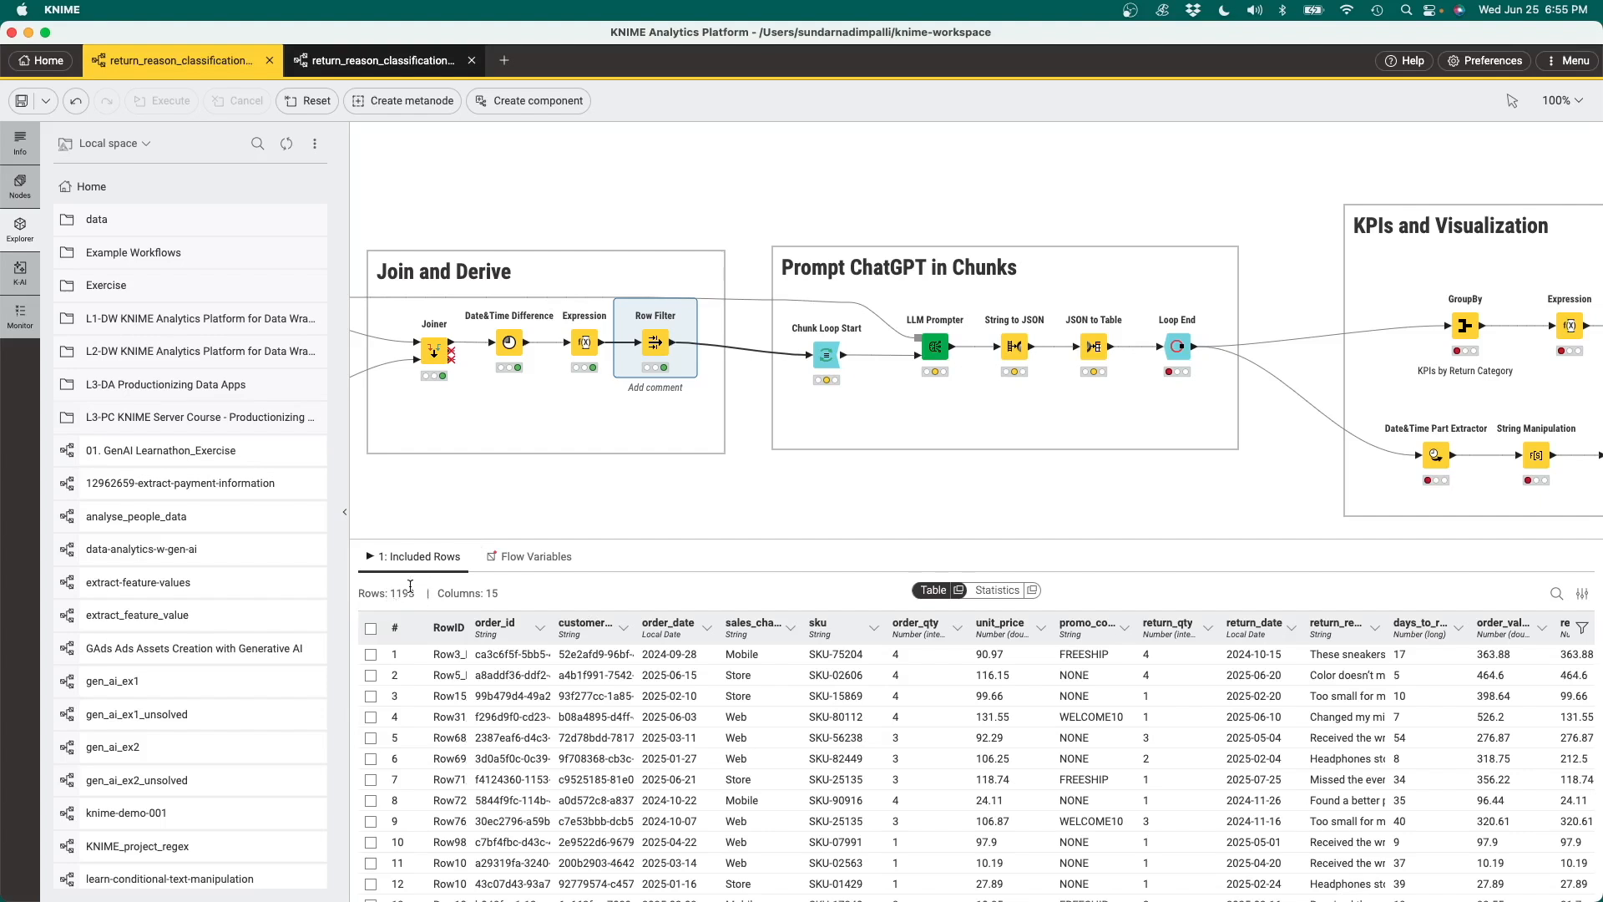
# Switch to the executed copy of the workflow and compare several full return reason texts with their categories in the Loop End results
pyautogui.moveTo(825, 351)
pyautogui.moveTo(941, 368)
pyautogui.moveTo(1187, 353)
pyautogui.click(376, 60)
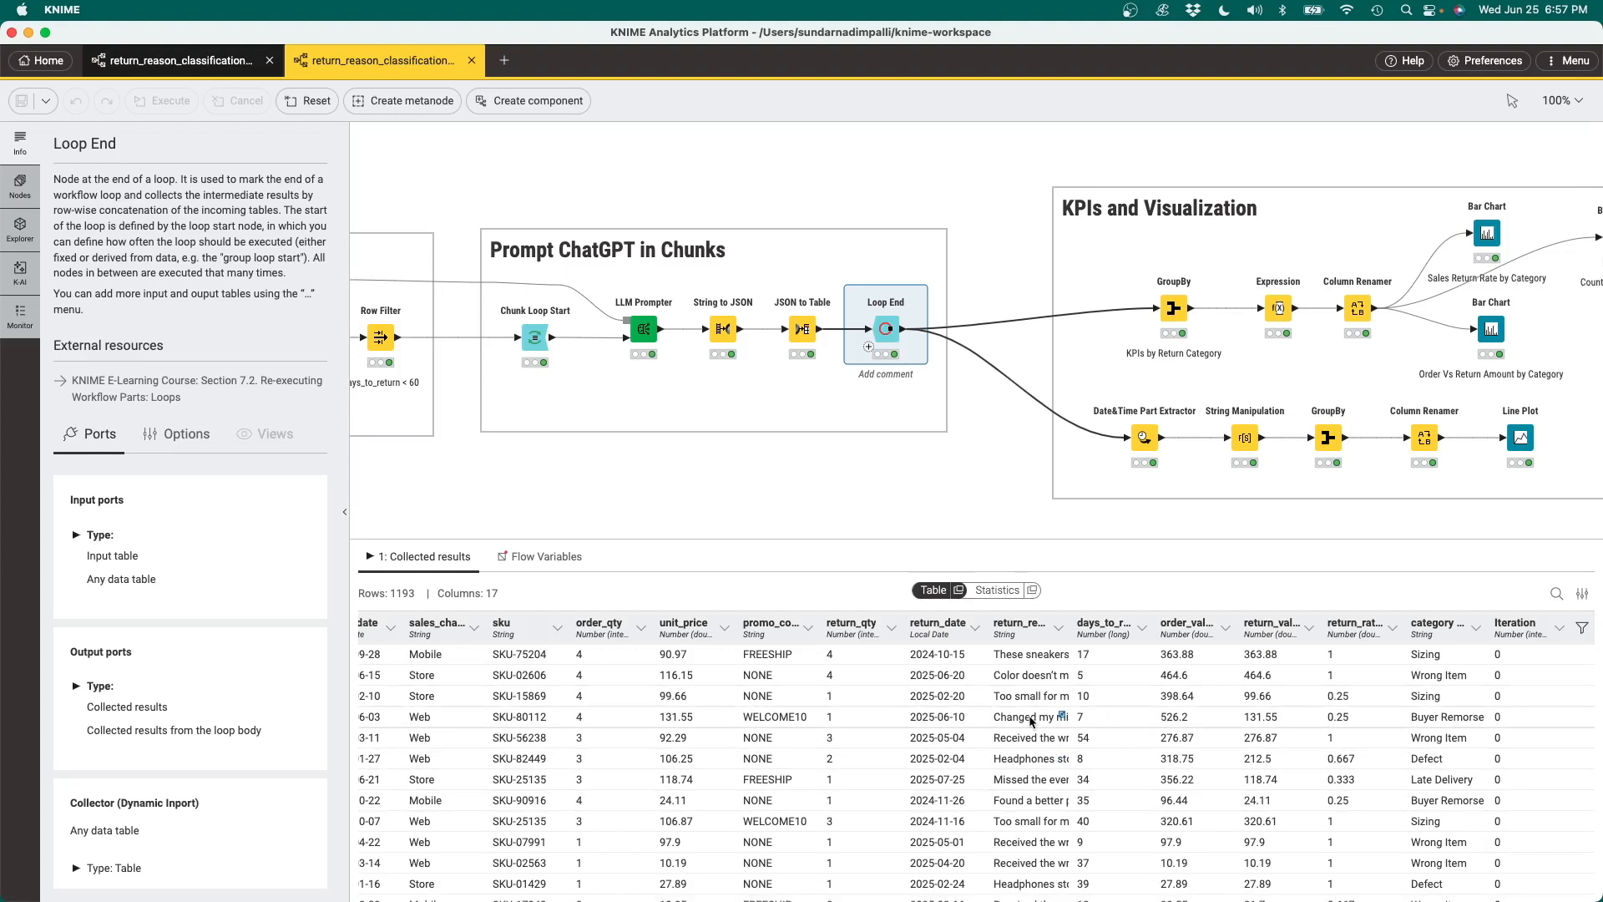
pyautogui.click(1035, 721)
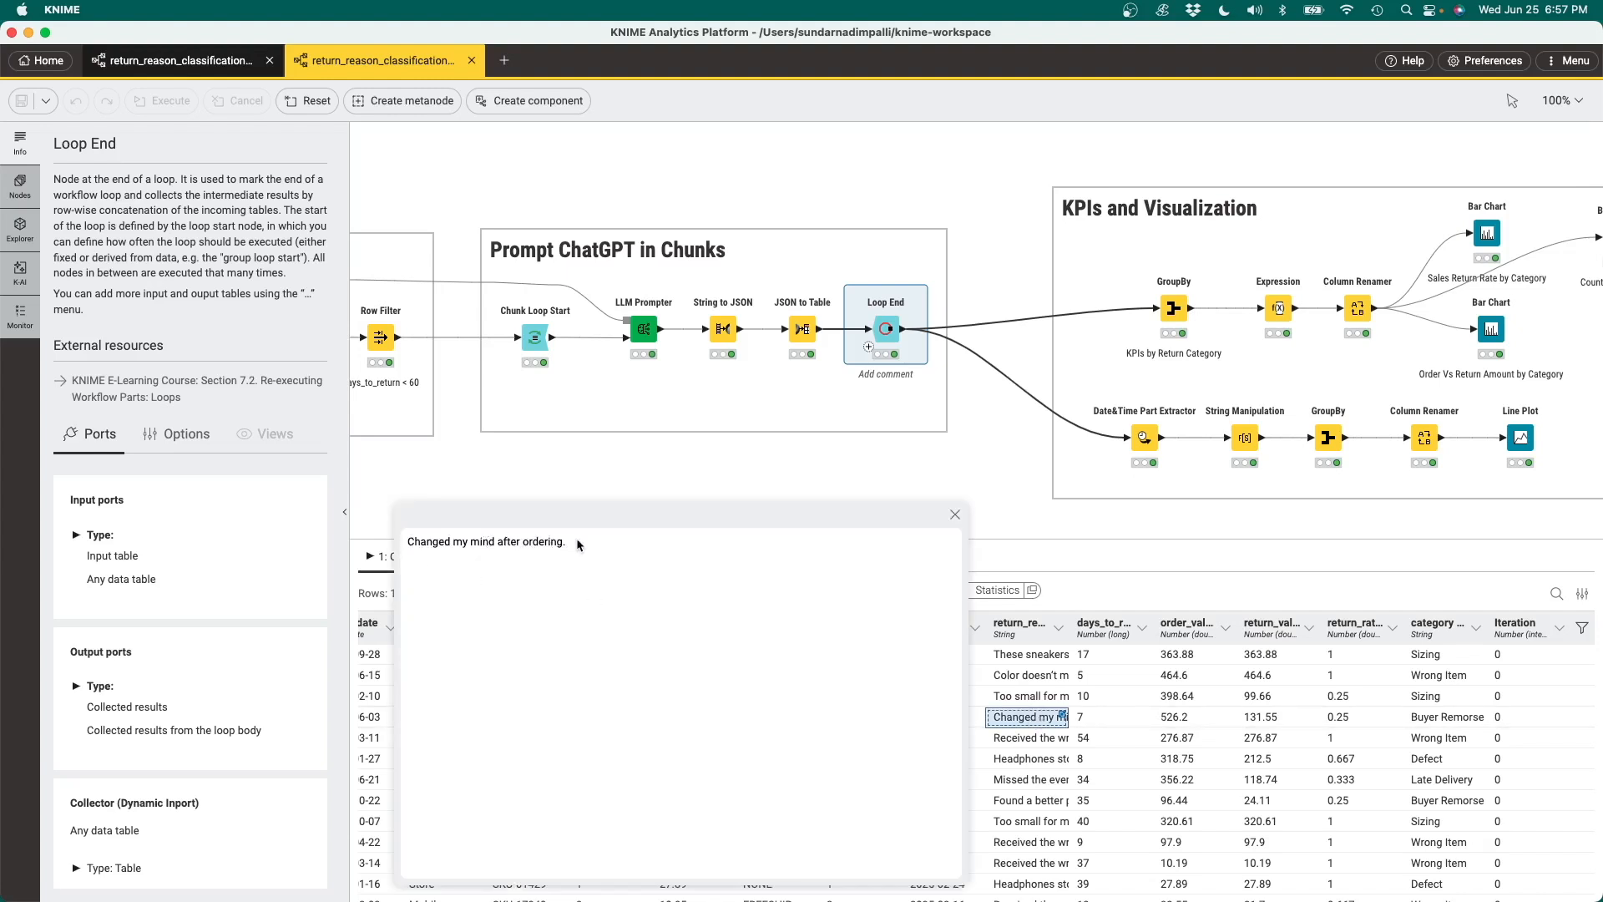
pyautogui.click(957, 518)
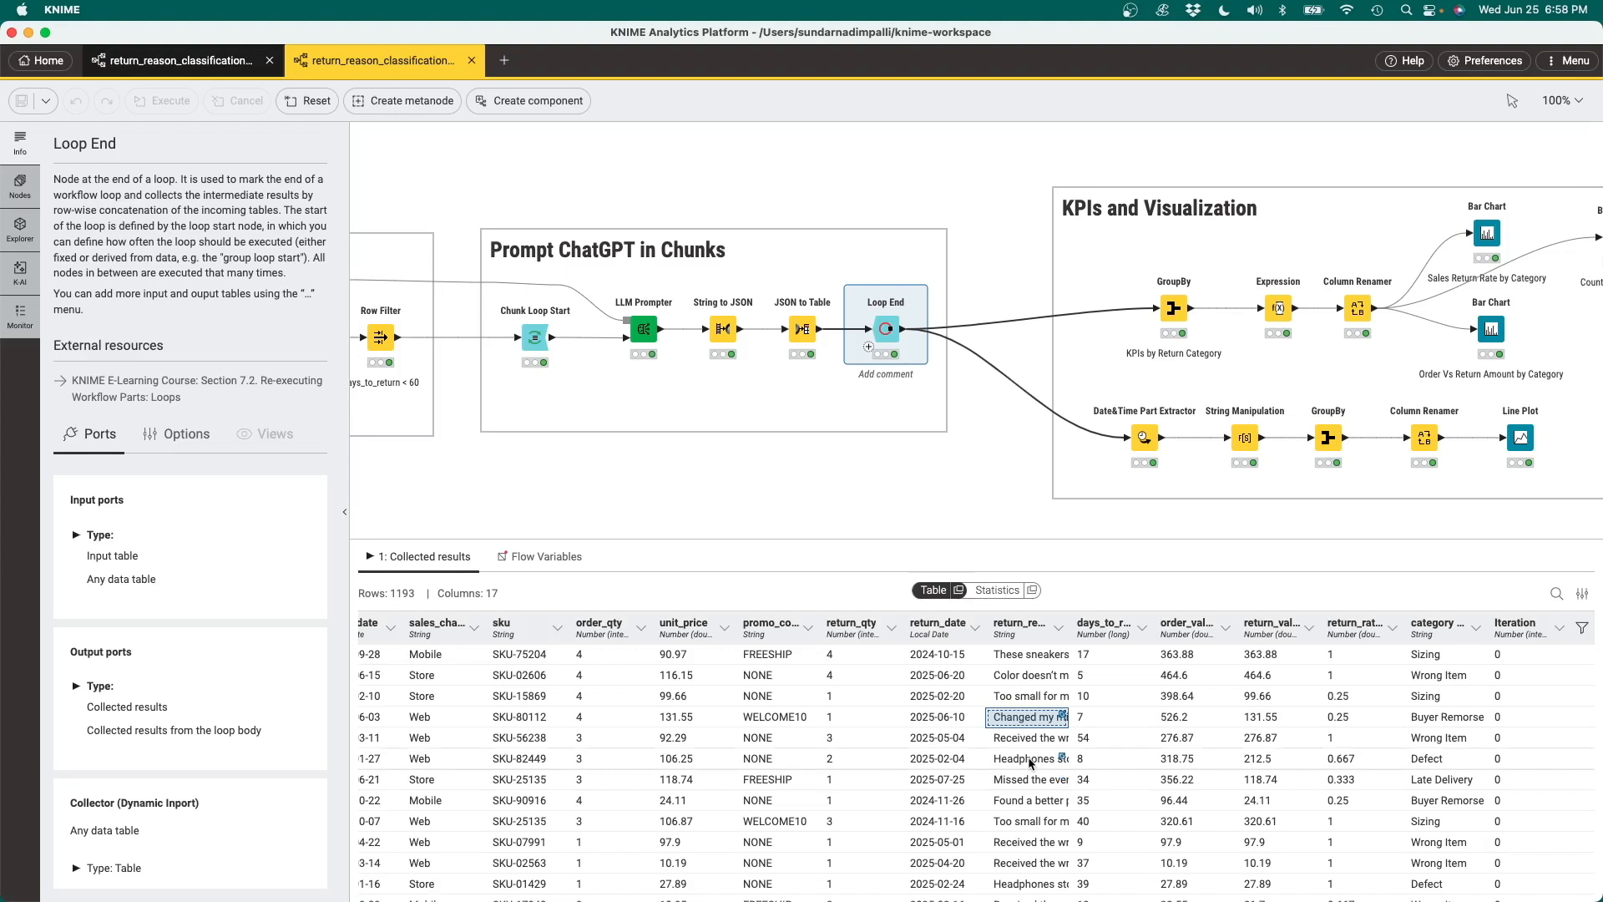
pyautogui.click(1062, 758)
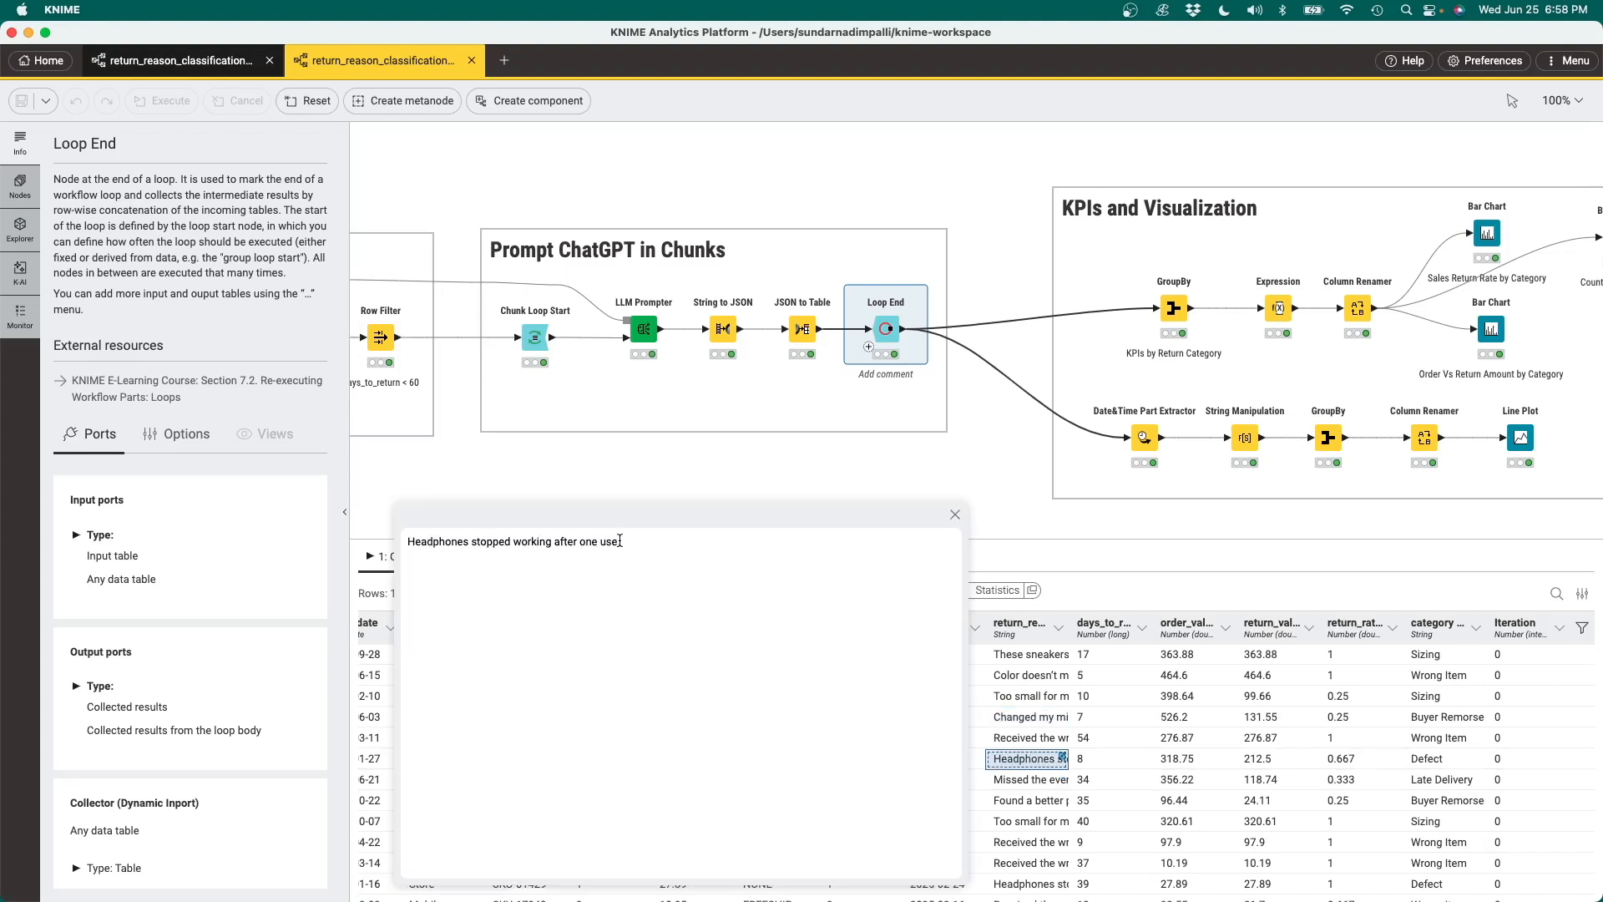
pyautogui.click(955, 515)
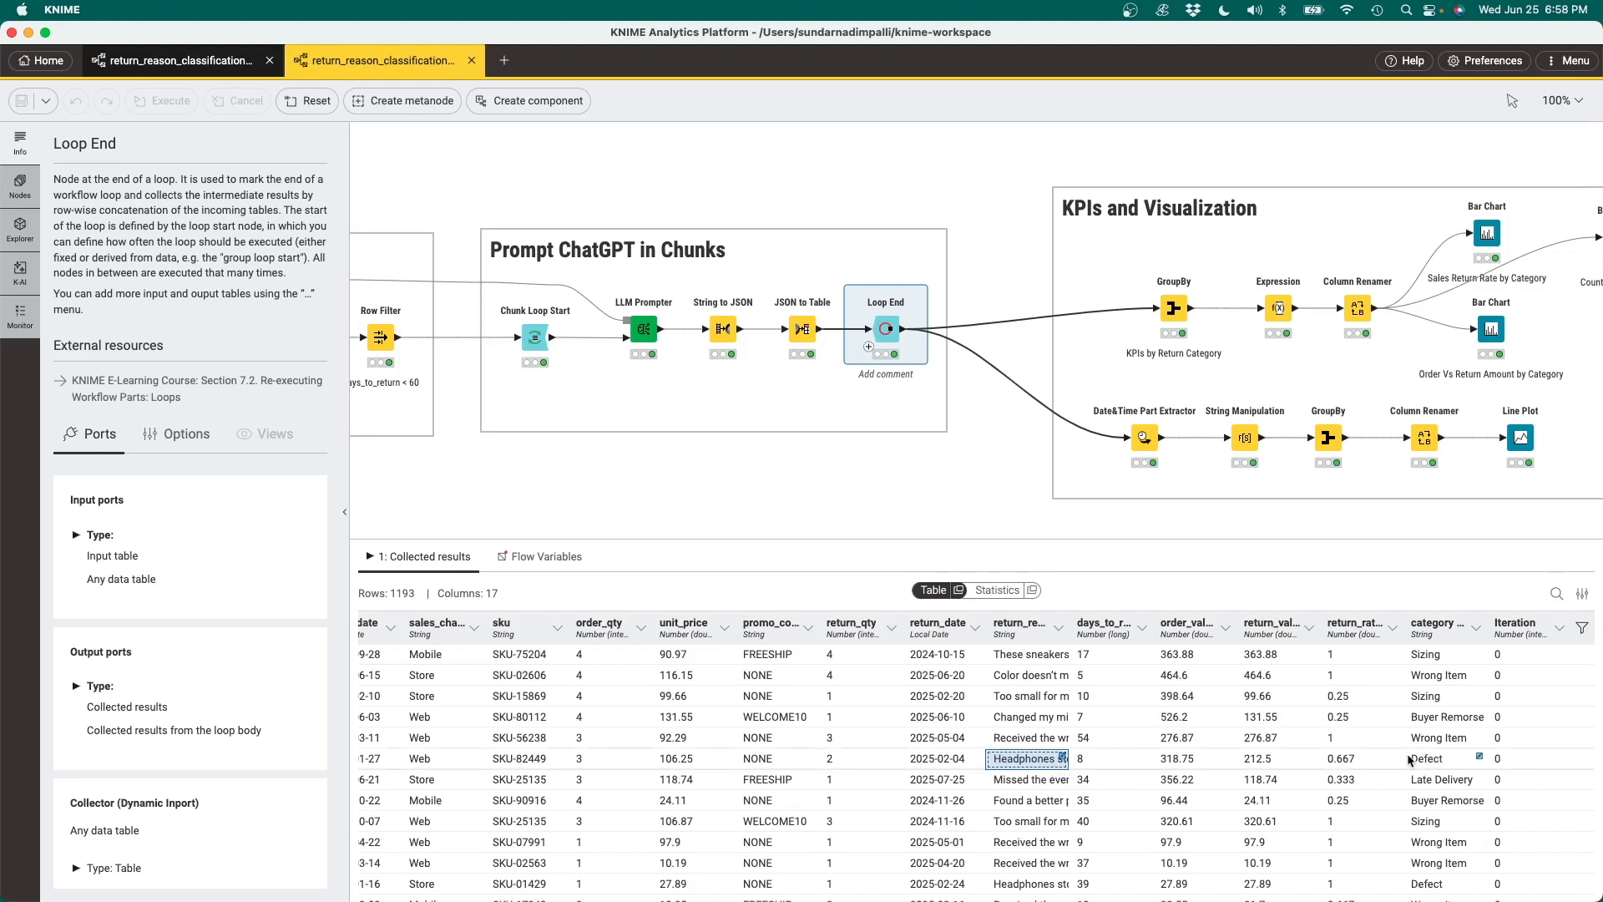
pyautogui.scroll(-3, 1038, 709)
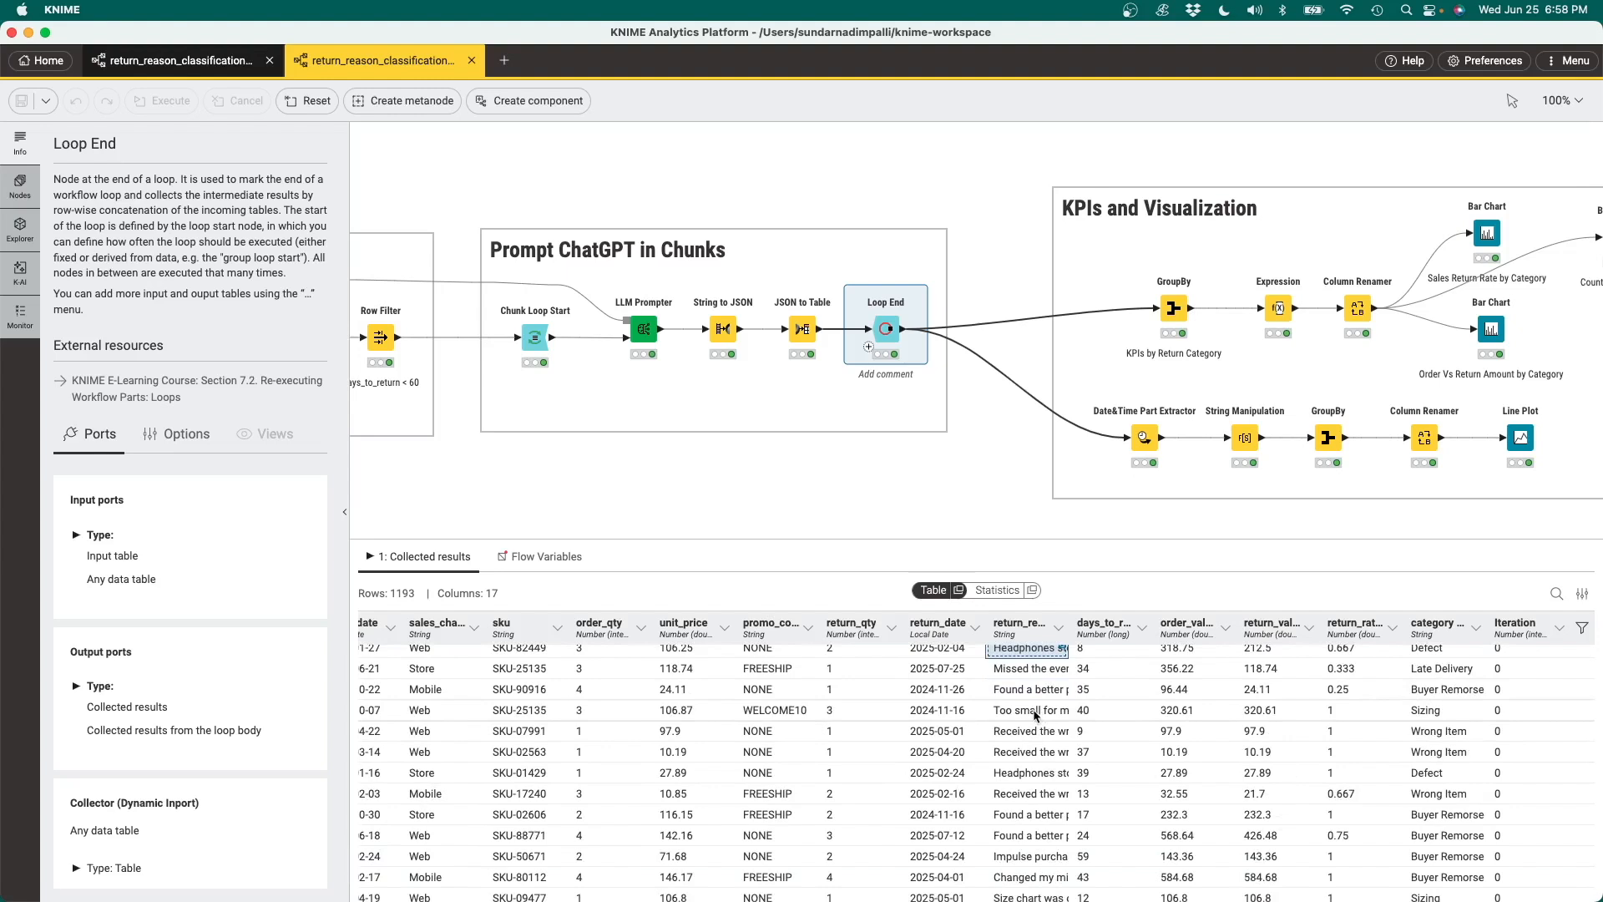
pyautogui.doubleClick(1036, 711)
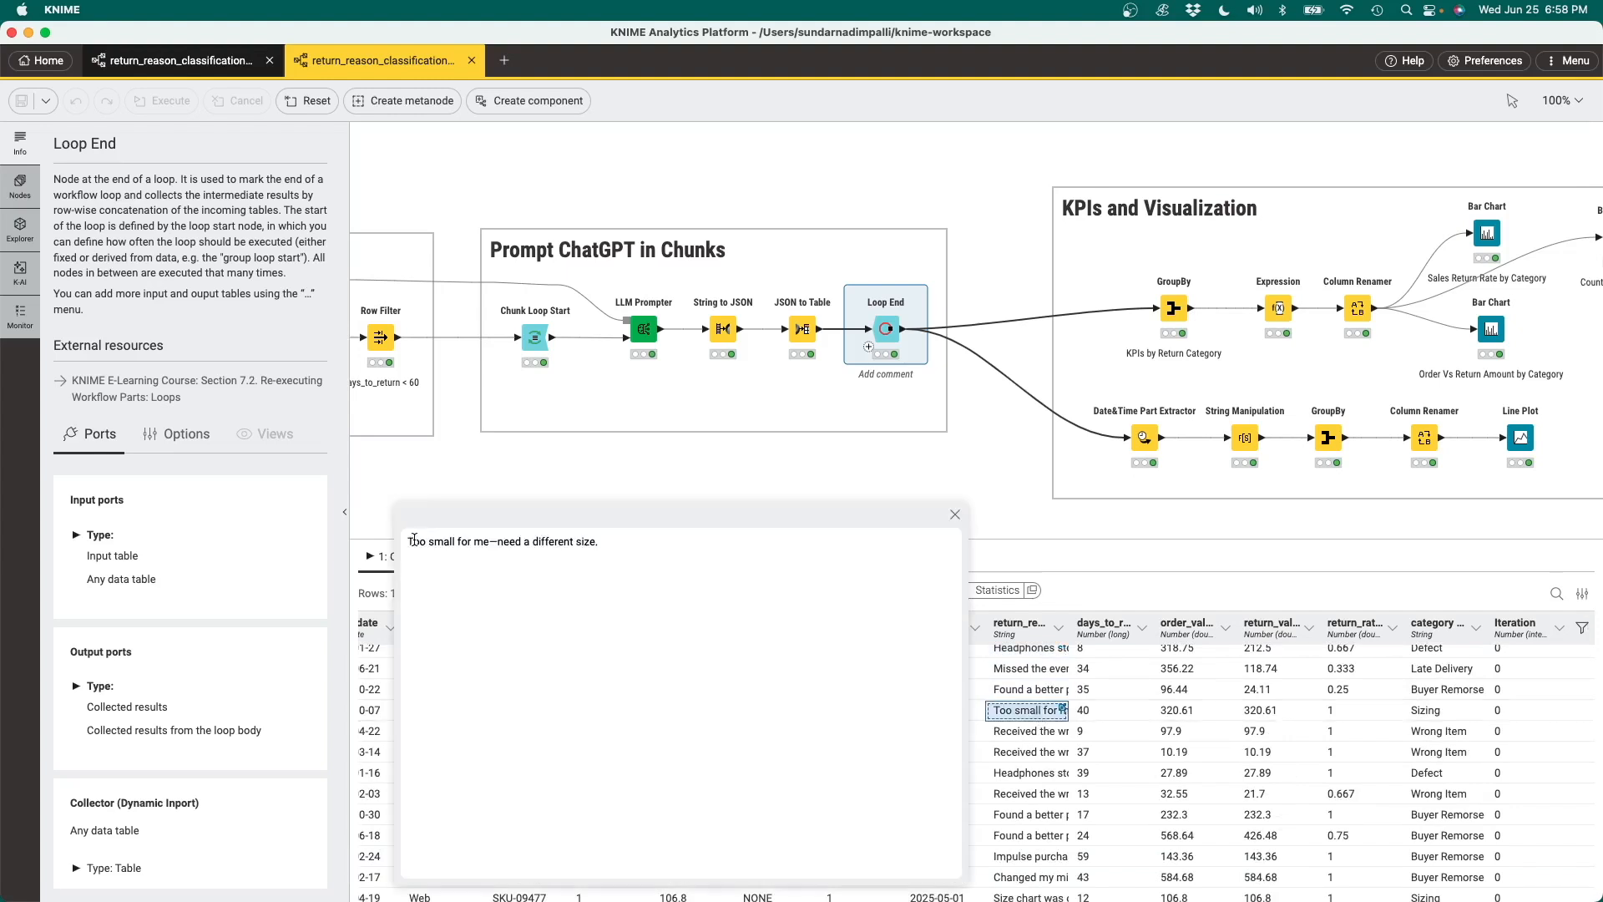
pyautogui.click(955, 515)
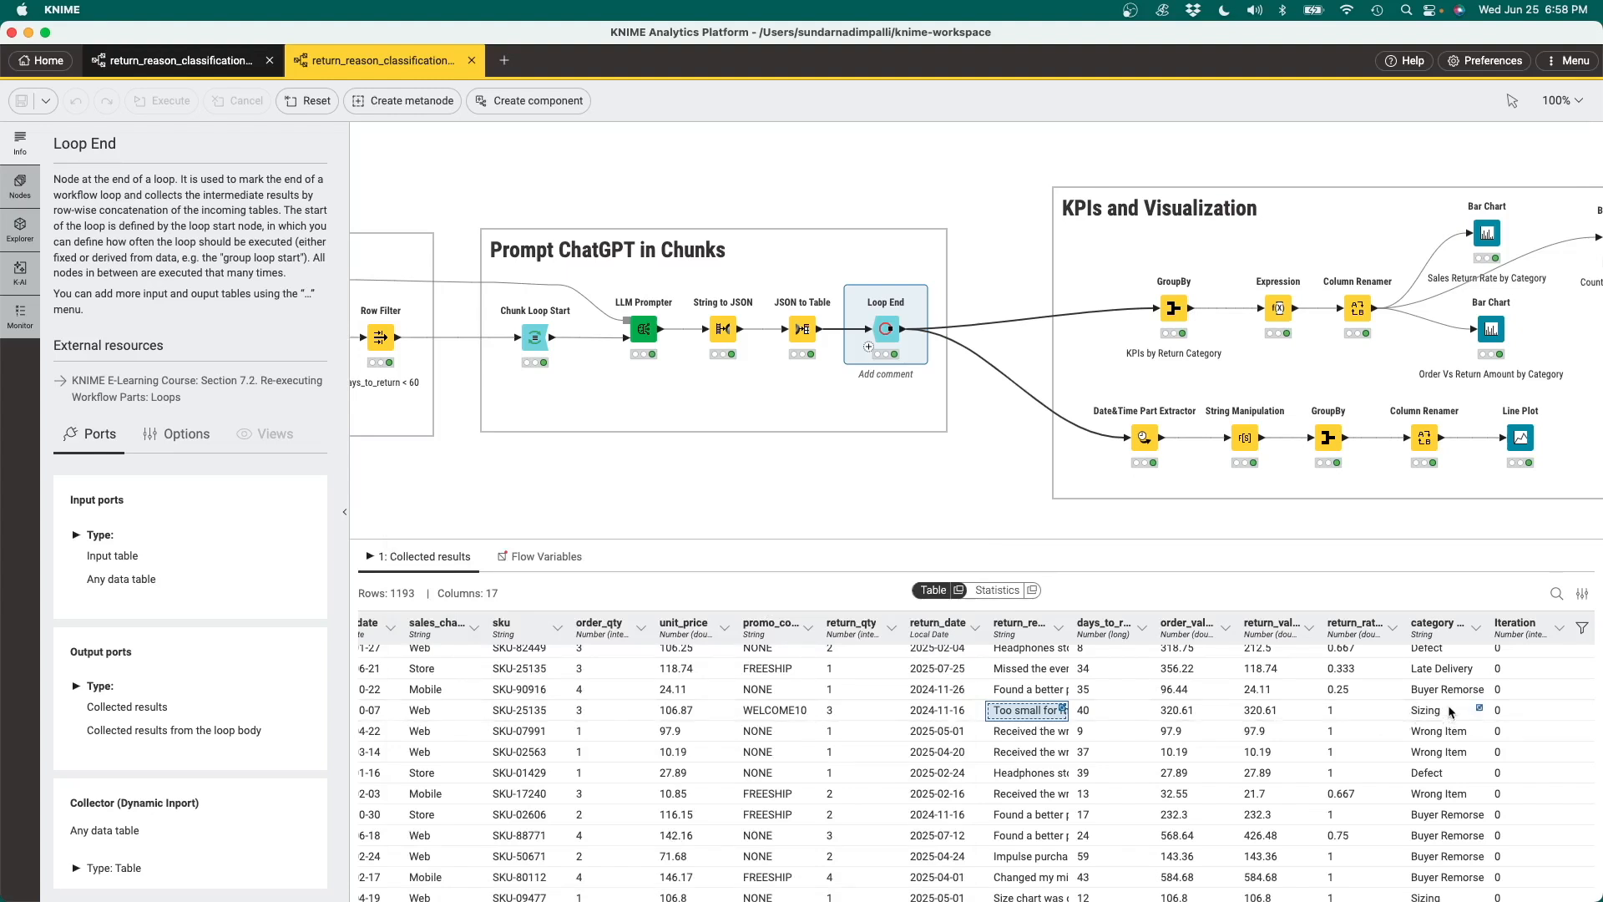
# Inspect the output tables of the KPIs by Return Category GroupBy node and the Expression node that follows it
pyautogui.hscroll(5, 1495, 432)
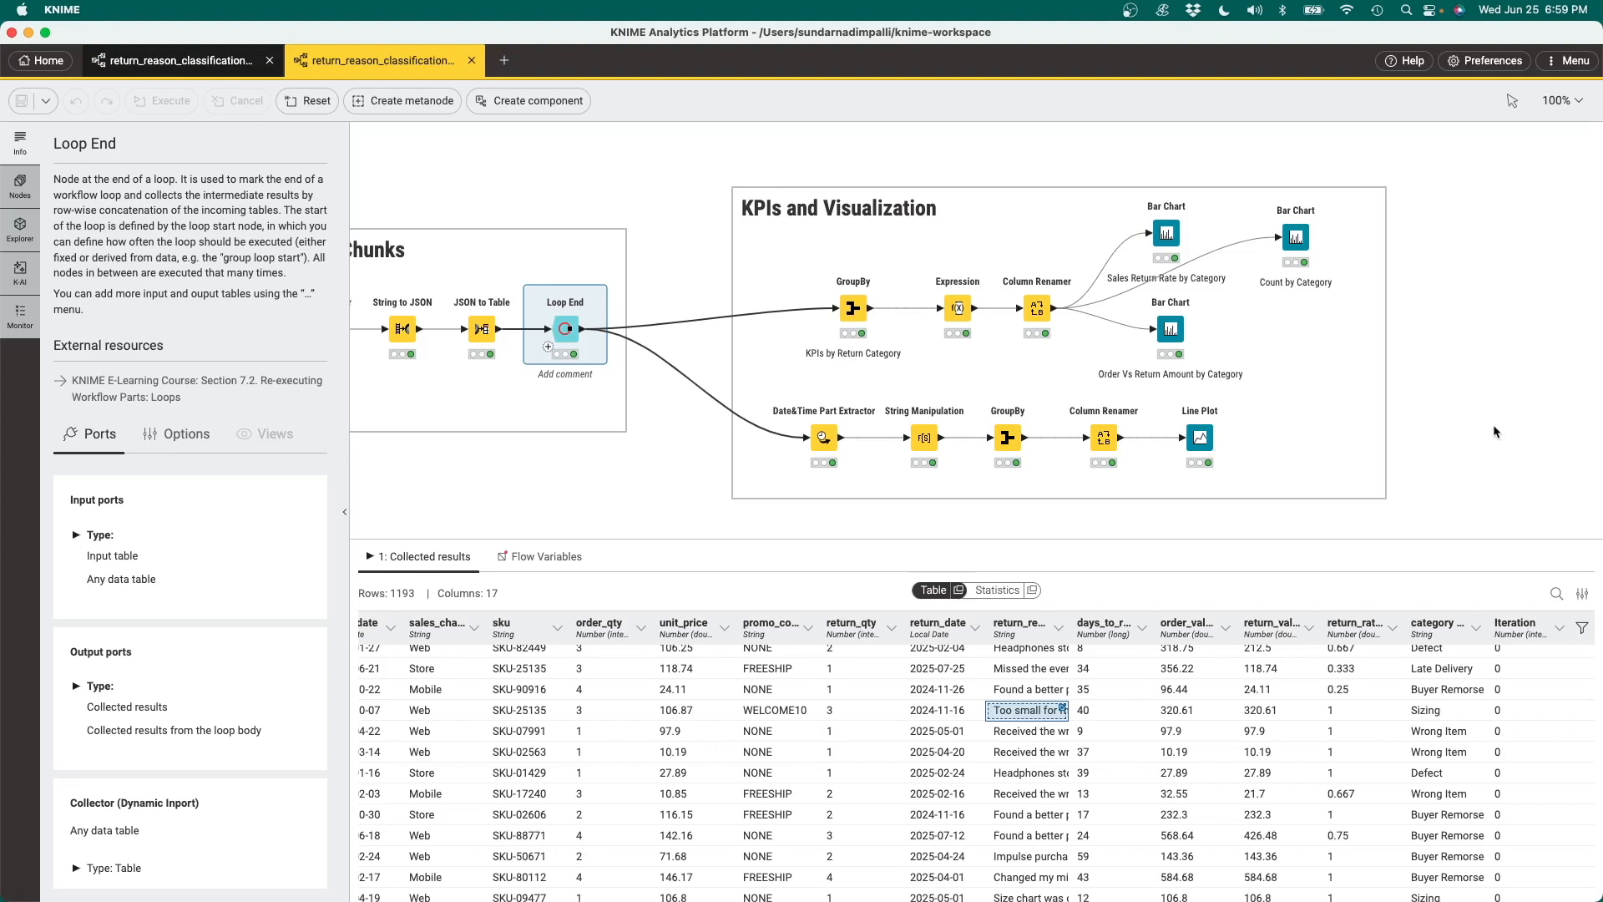
pyautogui.click(854, 308)
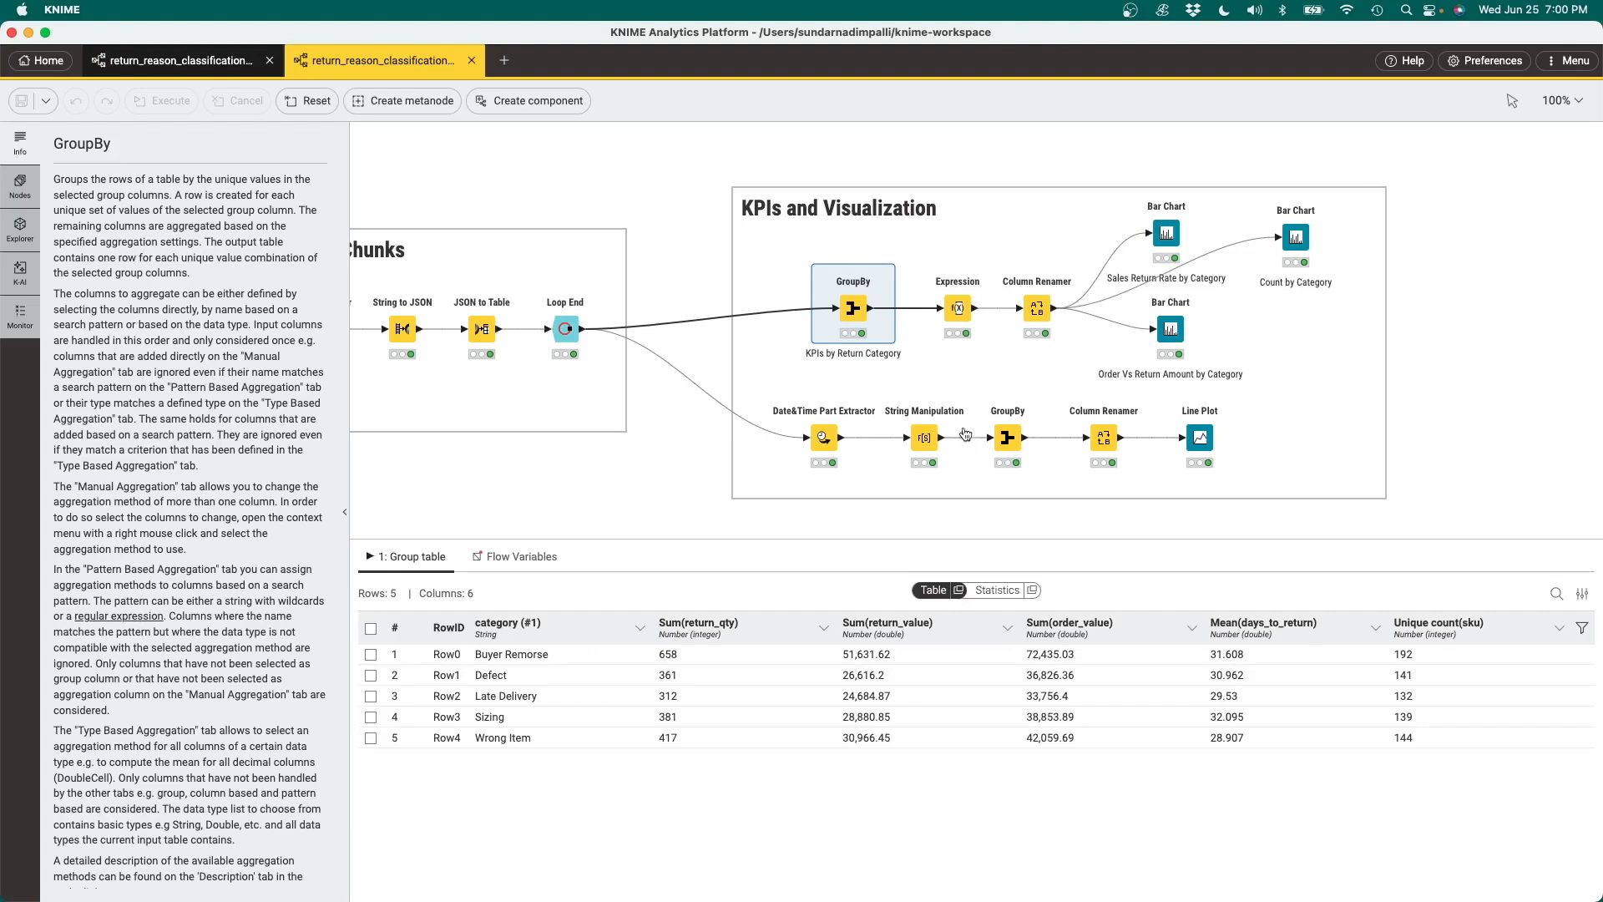
pyautogui.click(958, 309)
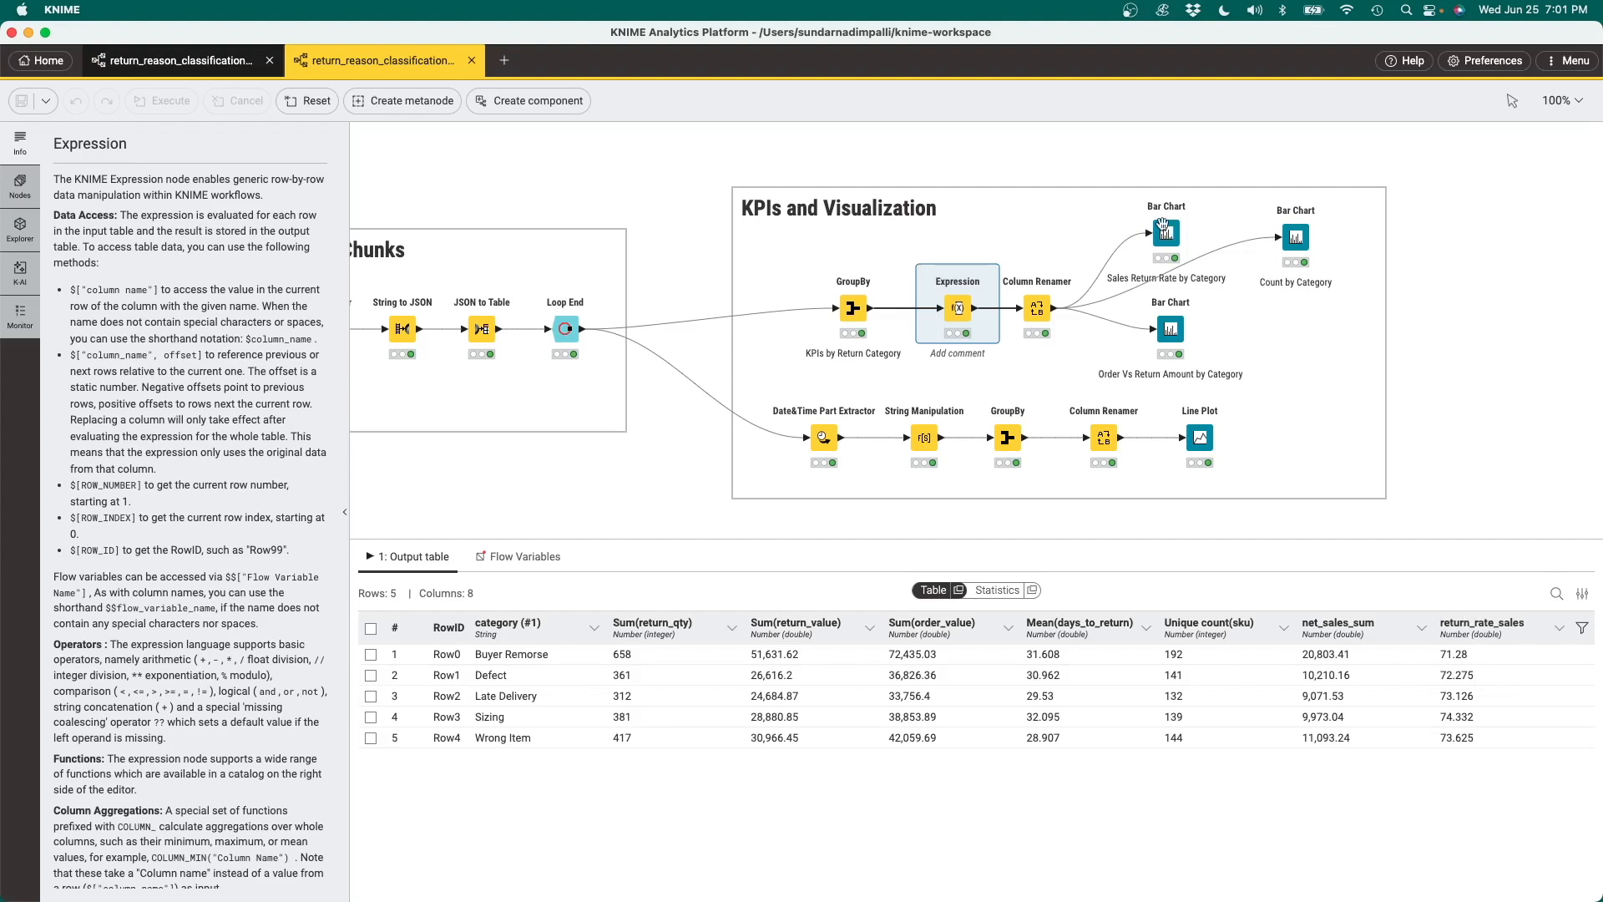
# View the Count by Category bar chart and read the number of returns for the individual categories
pyautogui.click(1296, 238)
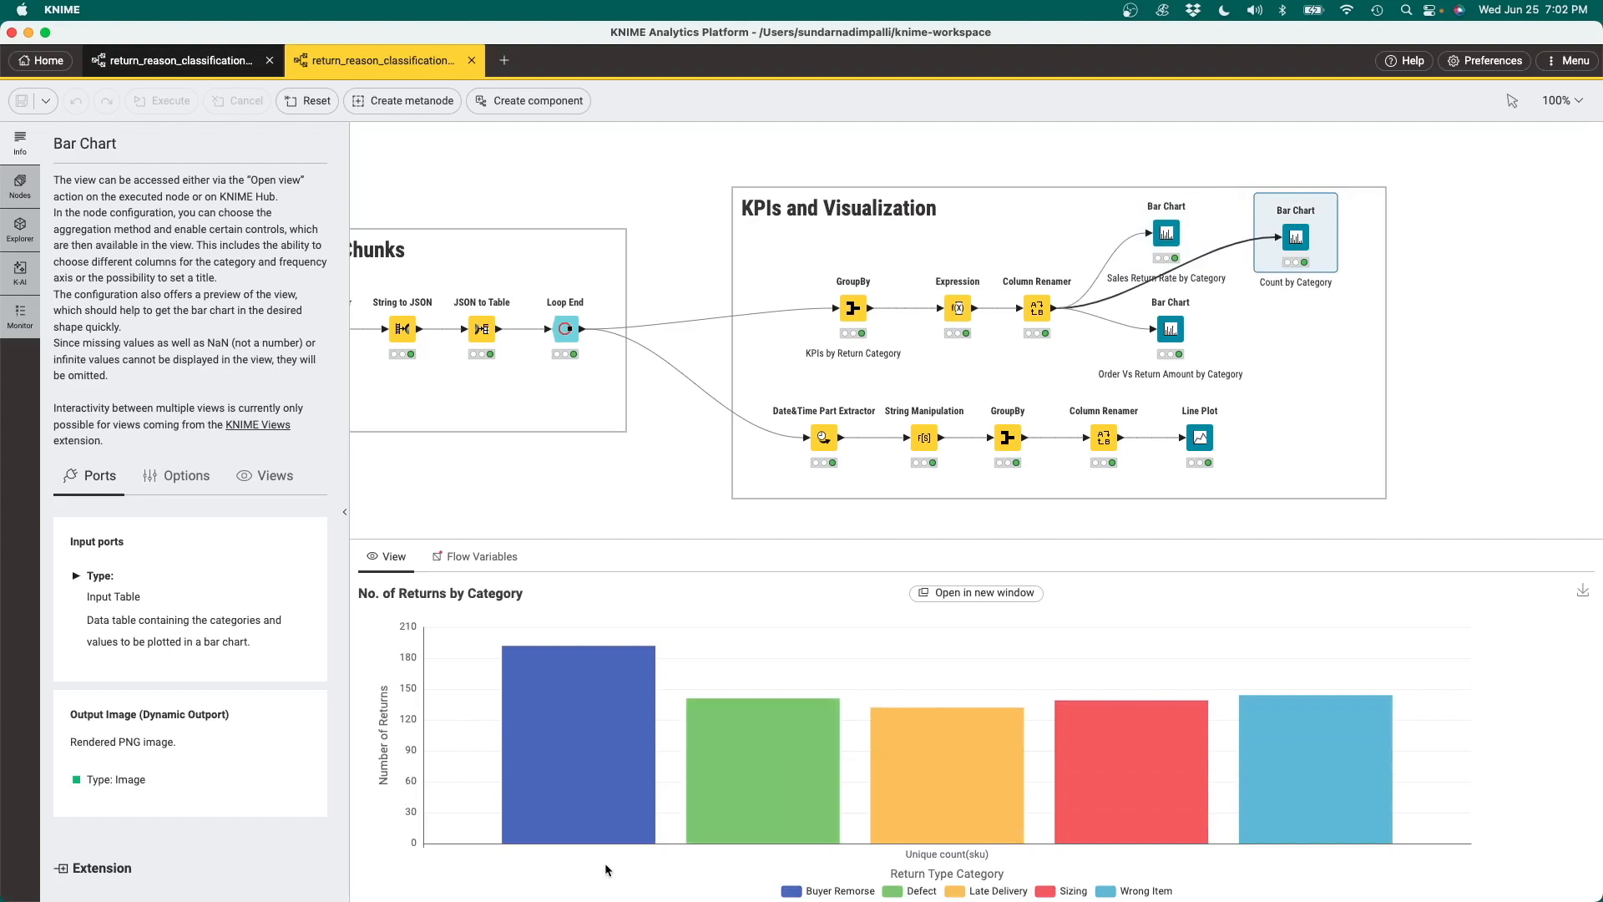
pyautogui.moveTo(594, 783)
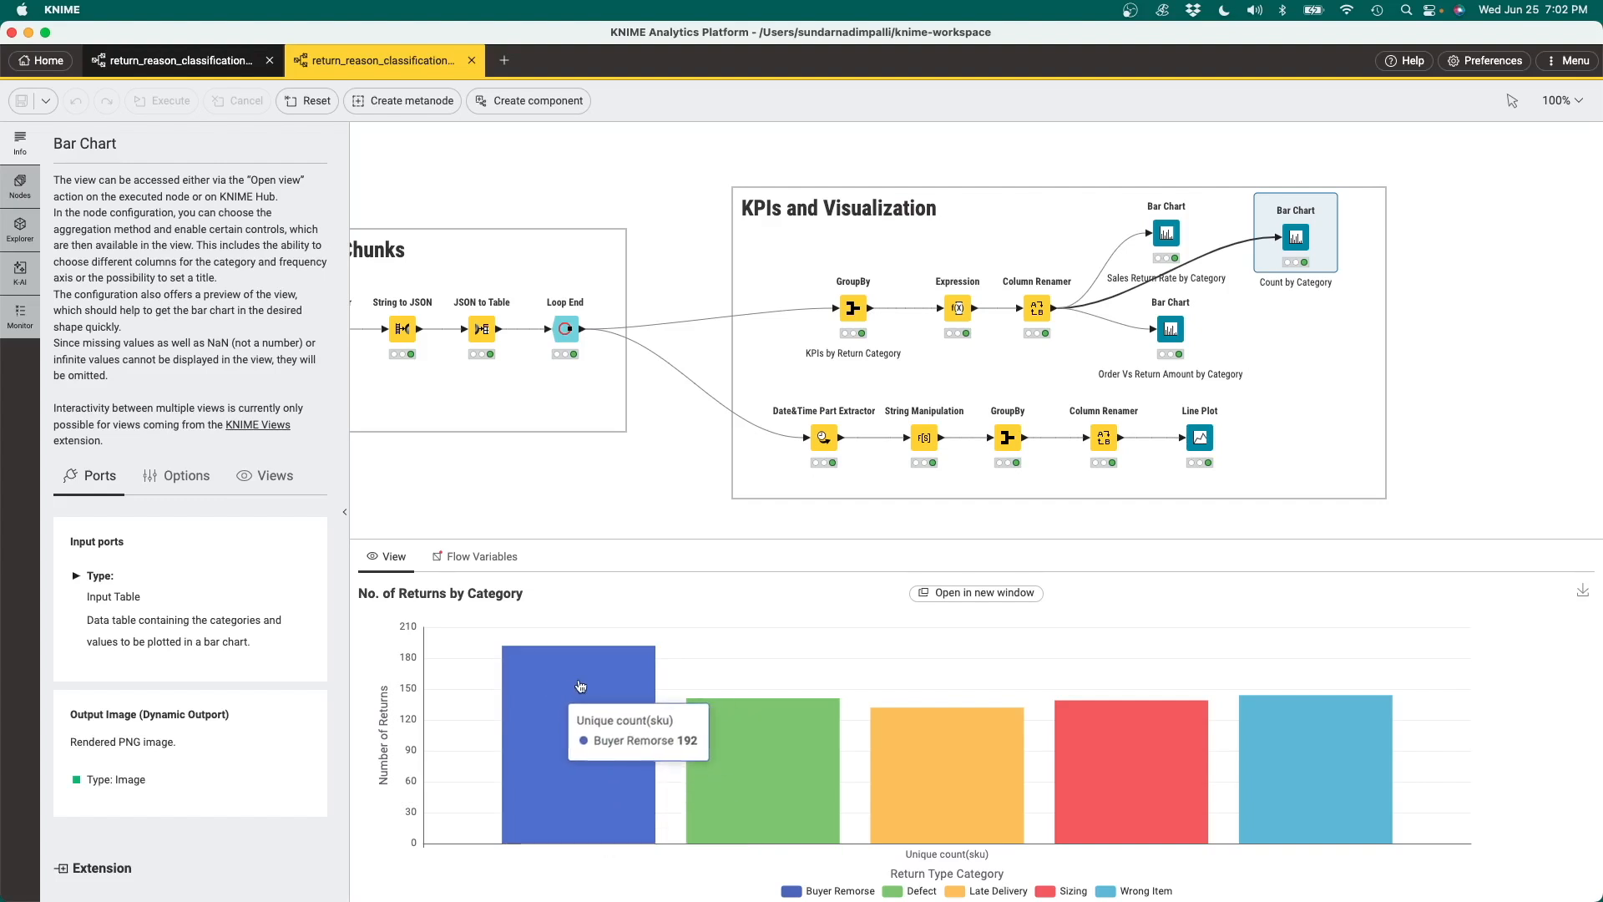
pyautogui.moveTo(775, 768)
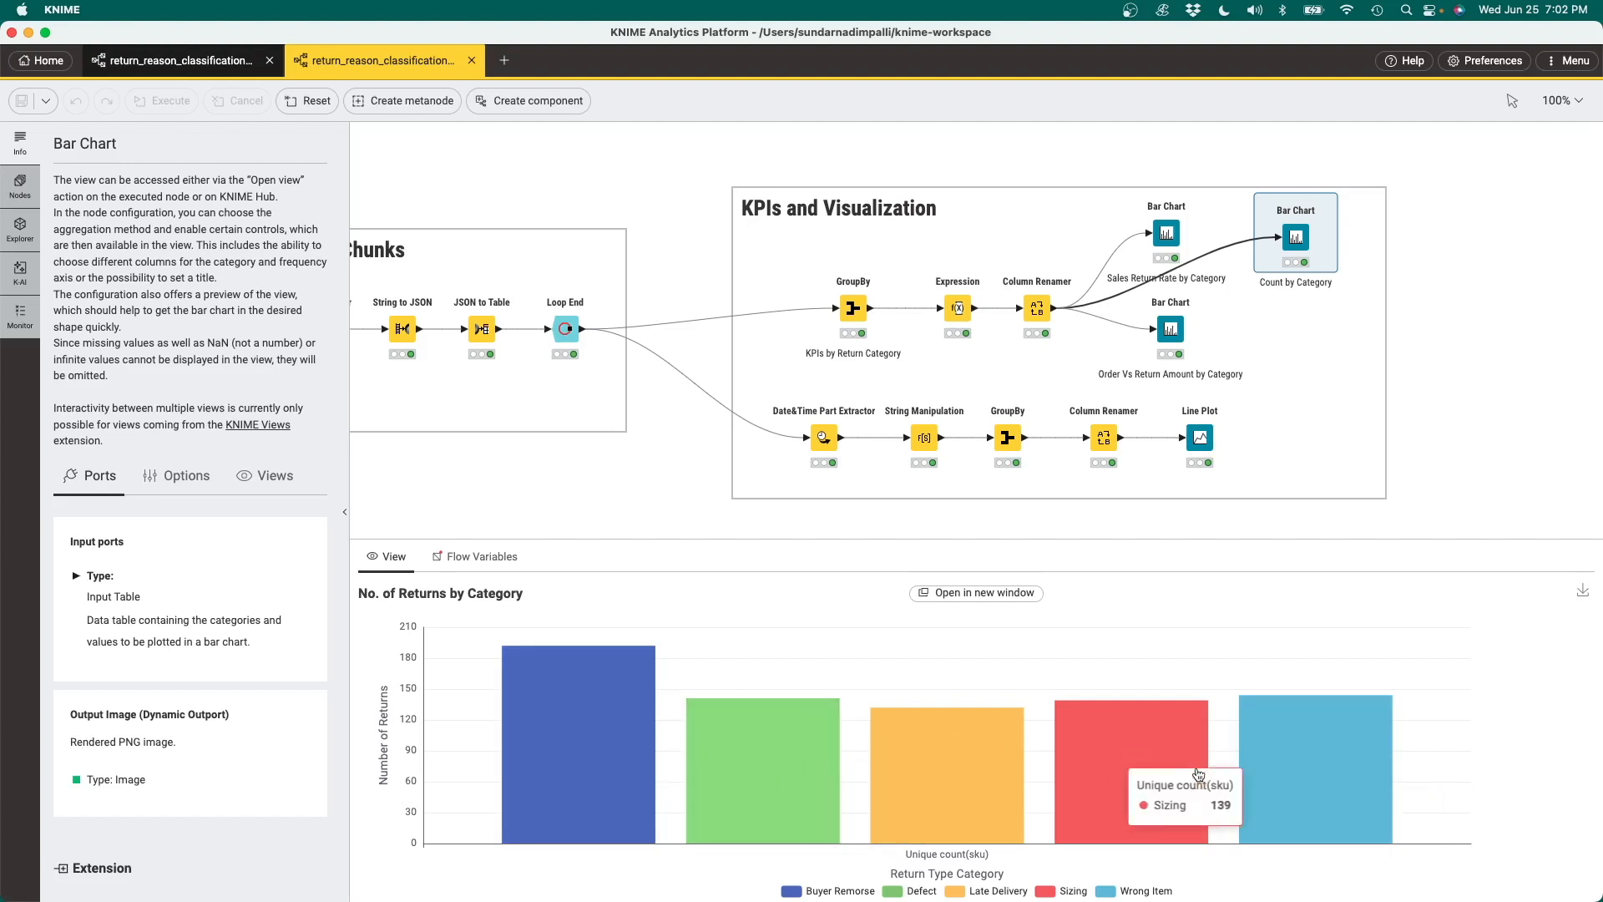
pyautogui.moveTo(929, 757)
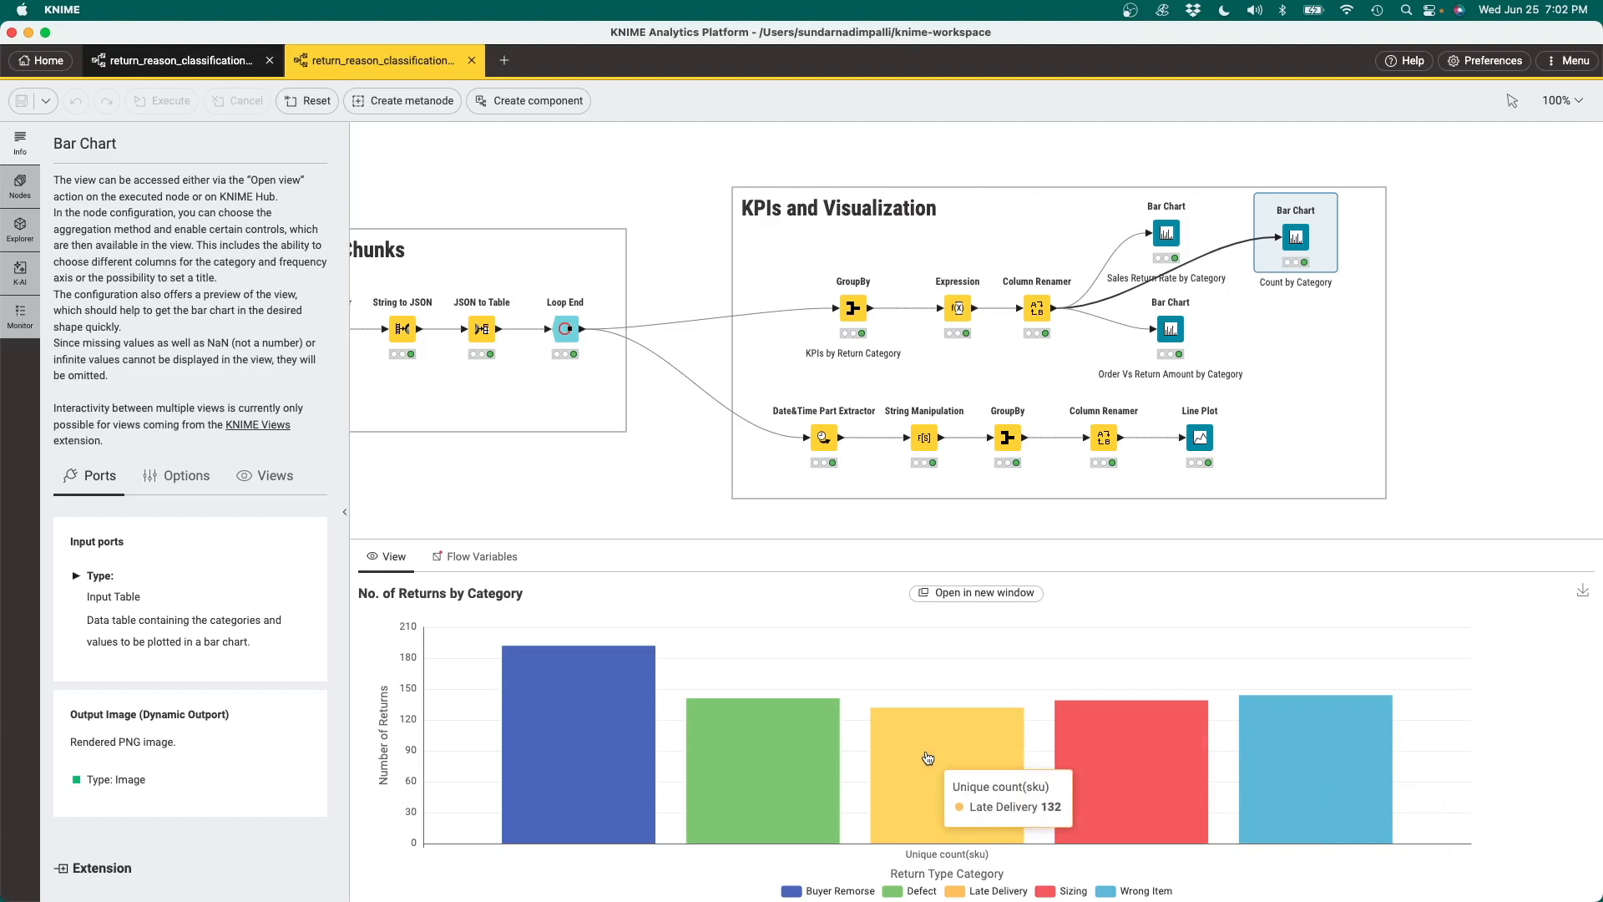
# View the Order Vs Return Amount by Category bar chart and examine the Buyer Remorse order and return amounts
pyautogui.click(1171, 330)
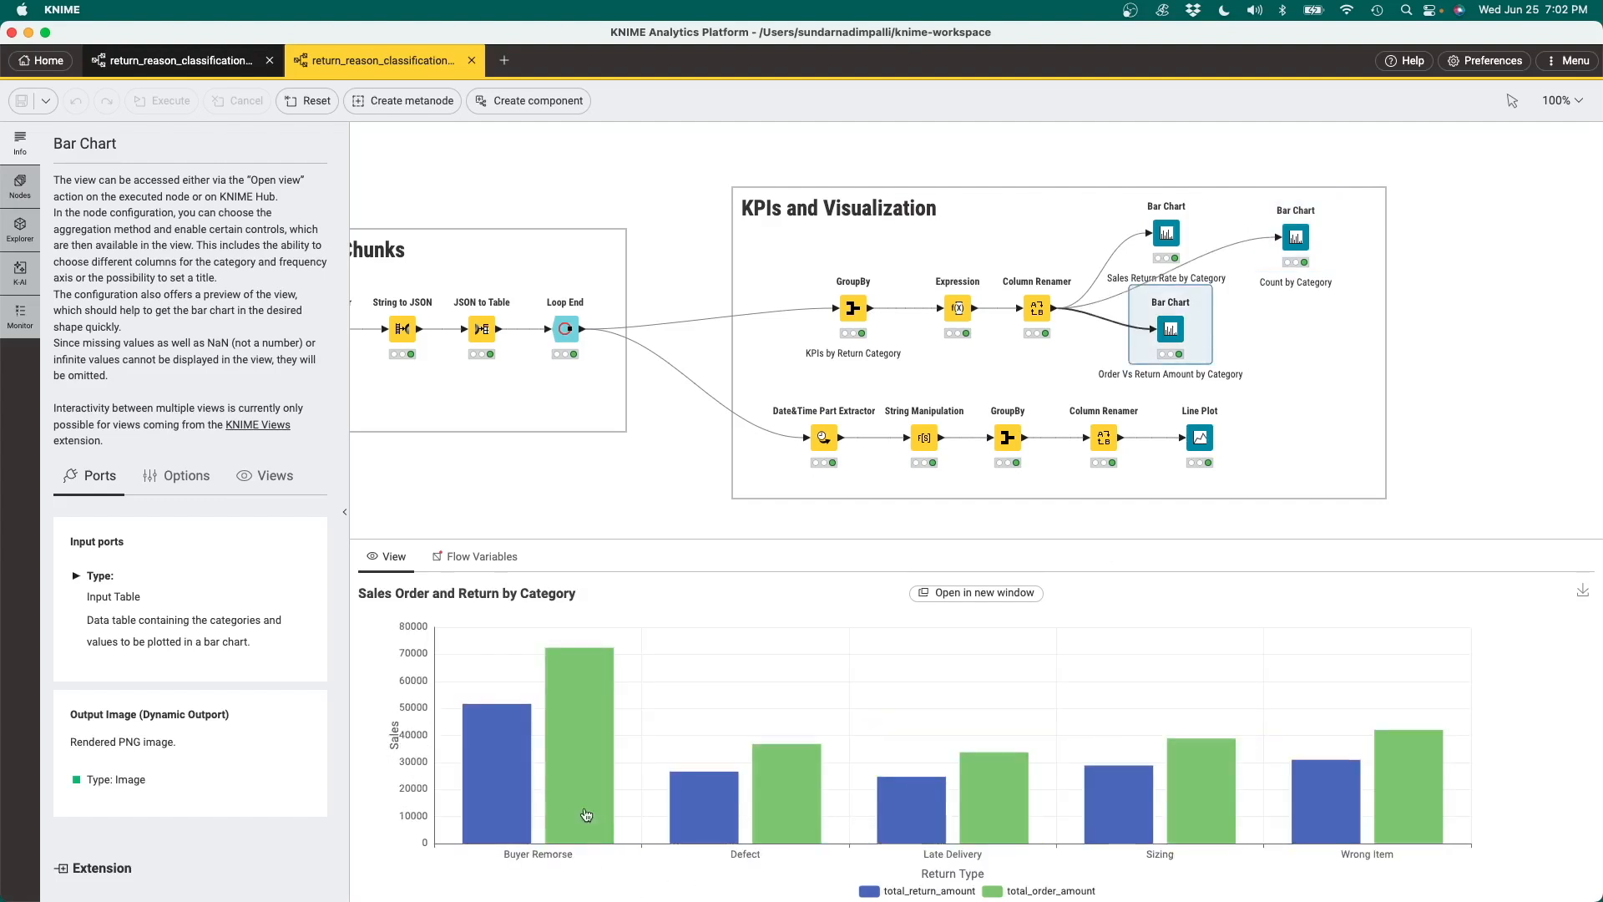
pyautogui.moveTo(585, 816)
pyautogui.moveTo(498, 790)
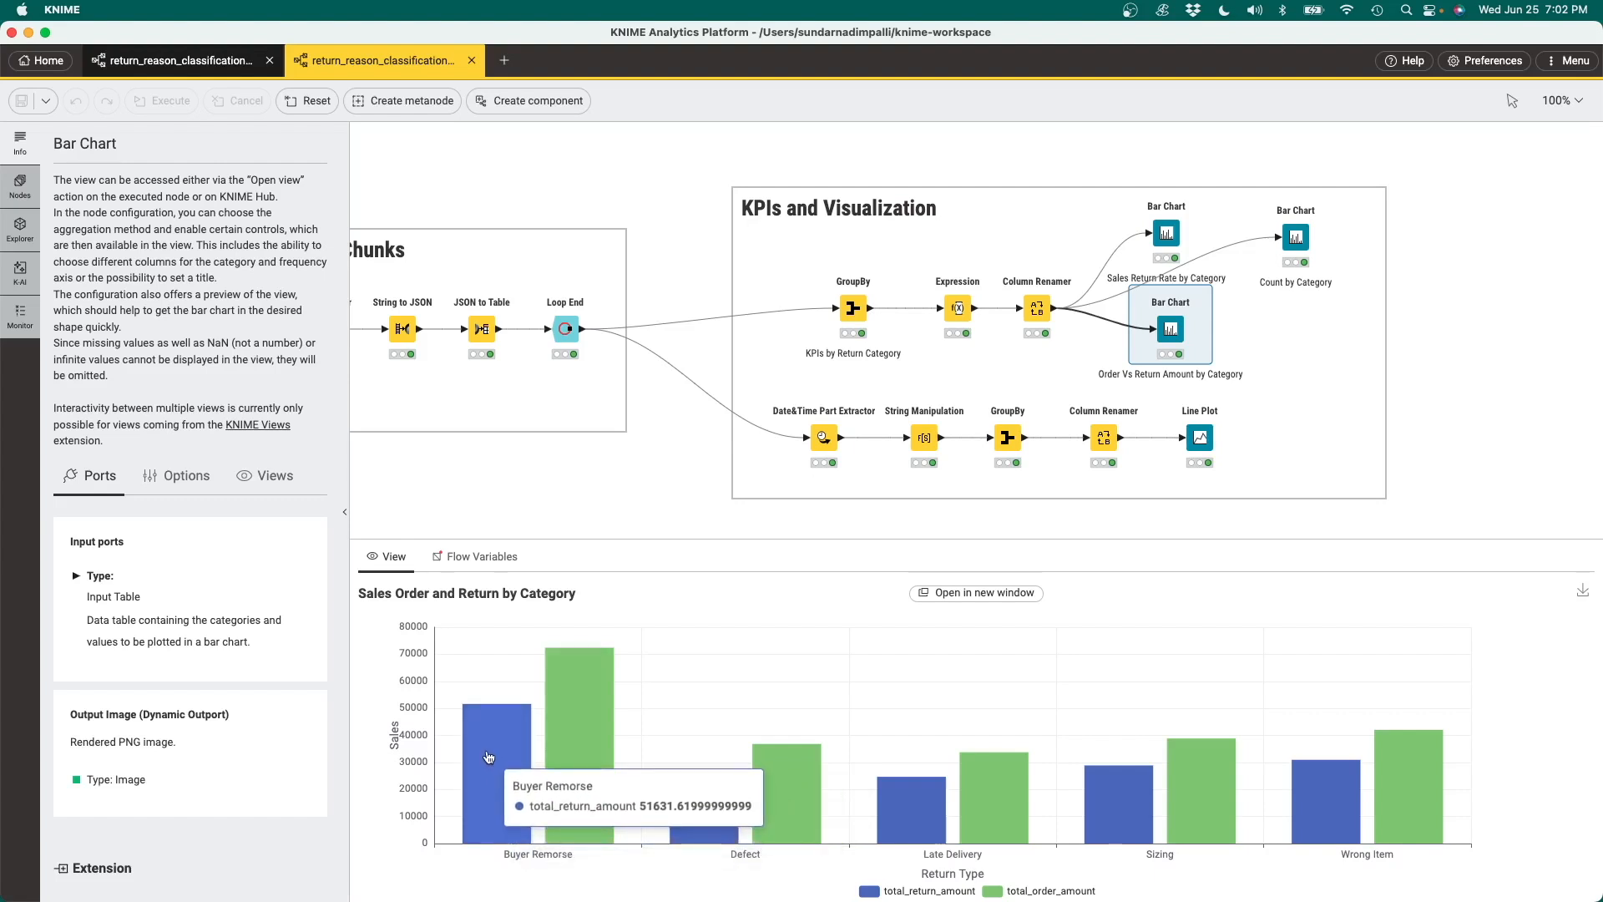
pyautogui.moveTo(526, 735)
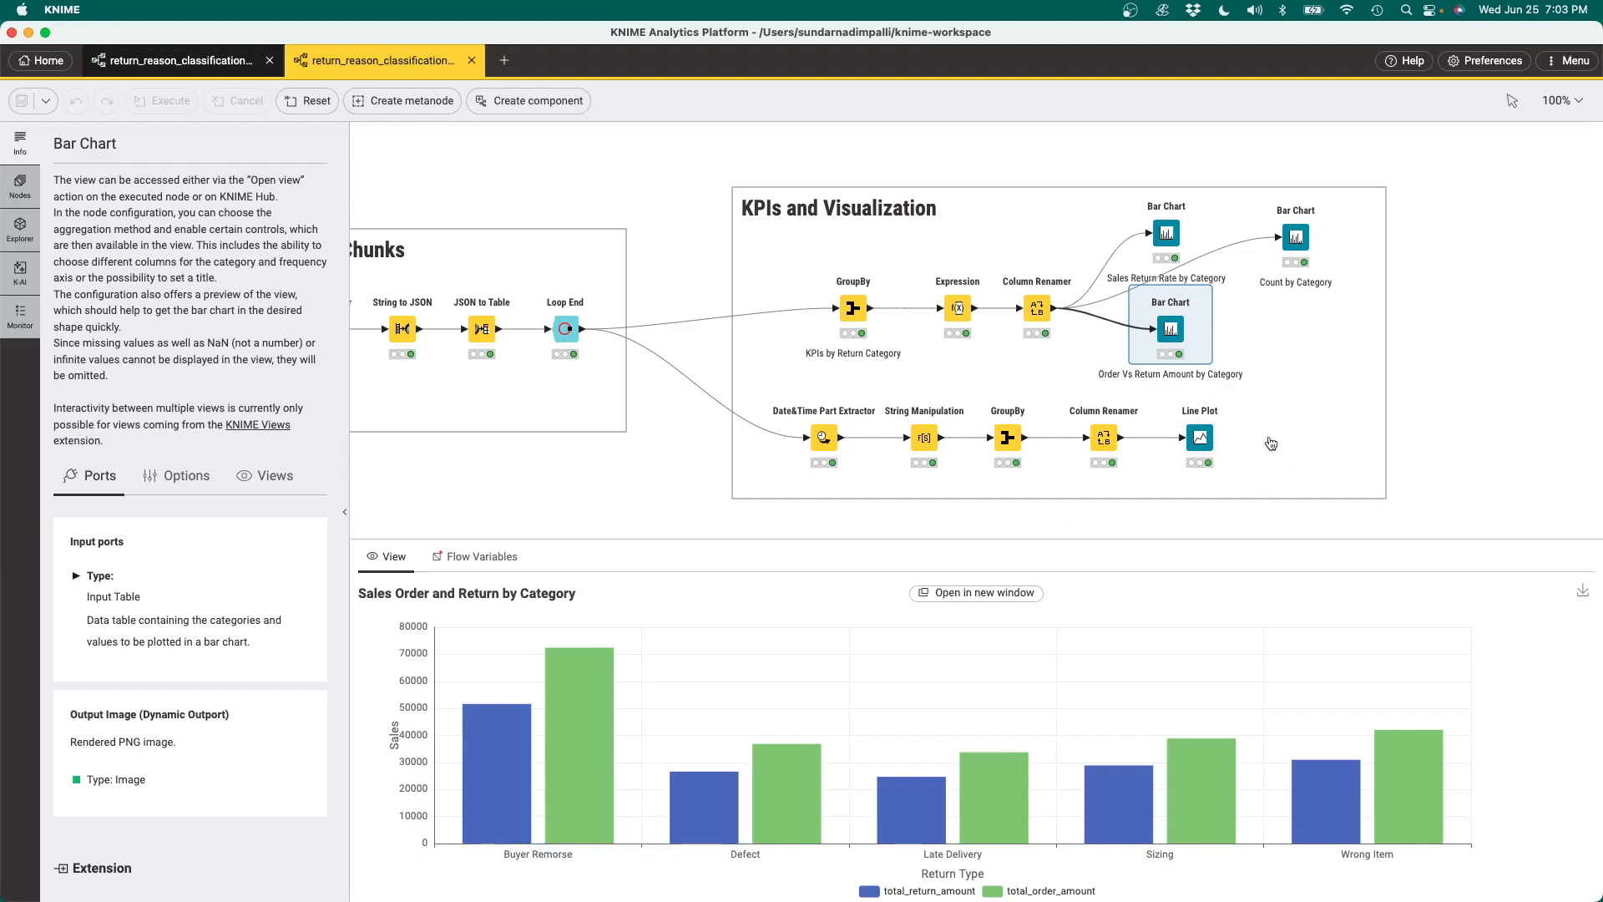
# View the Line Plot of total return value per month and examine its individual peaks and lows
pyautogui.click(1200, 438)
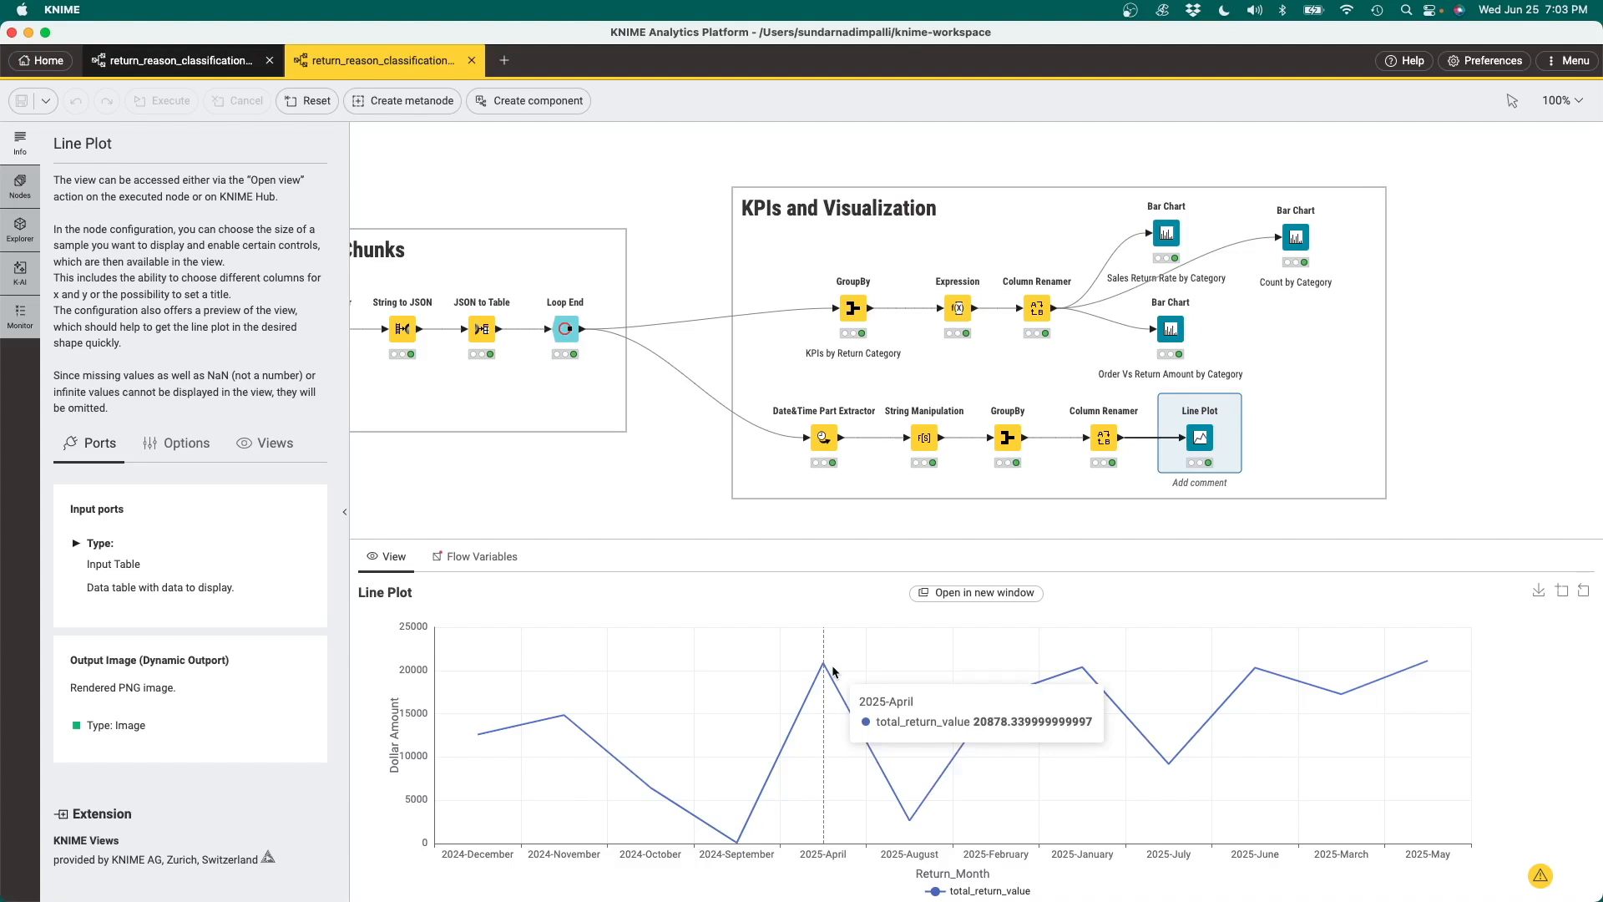
pyautogui.moveTo(1086, 680)
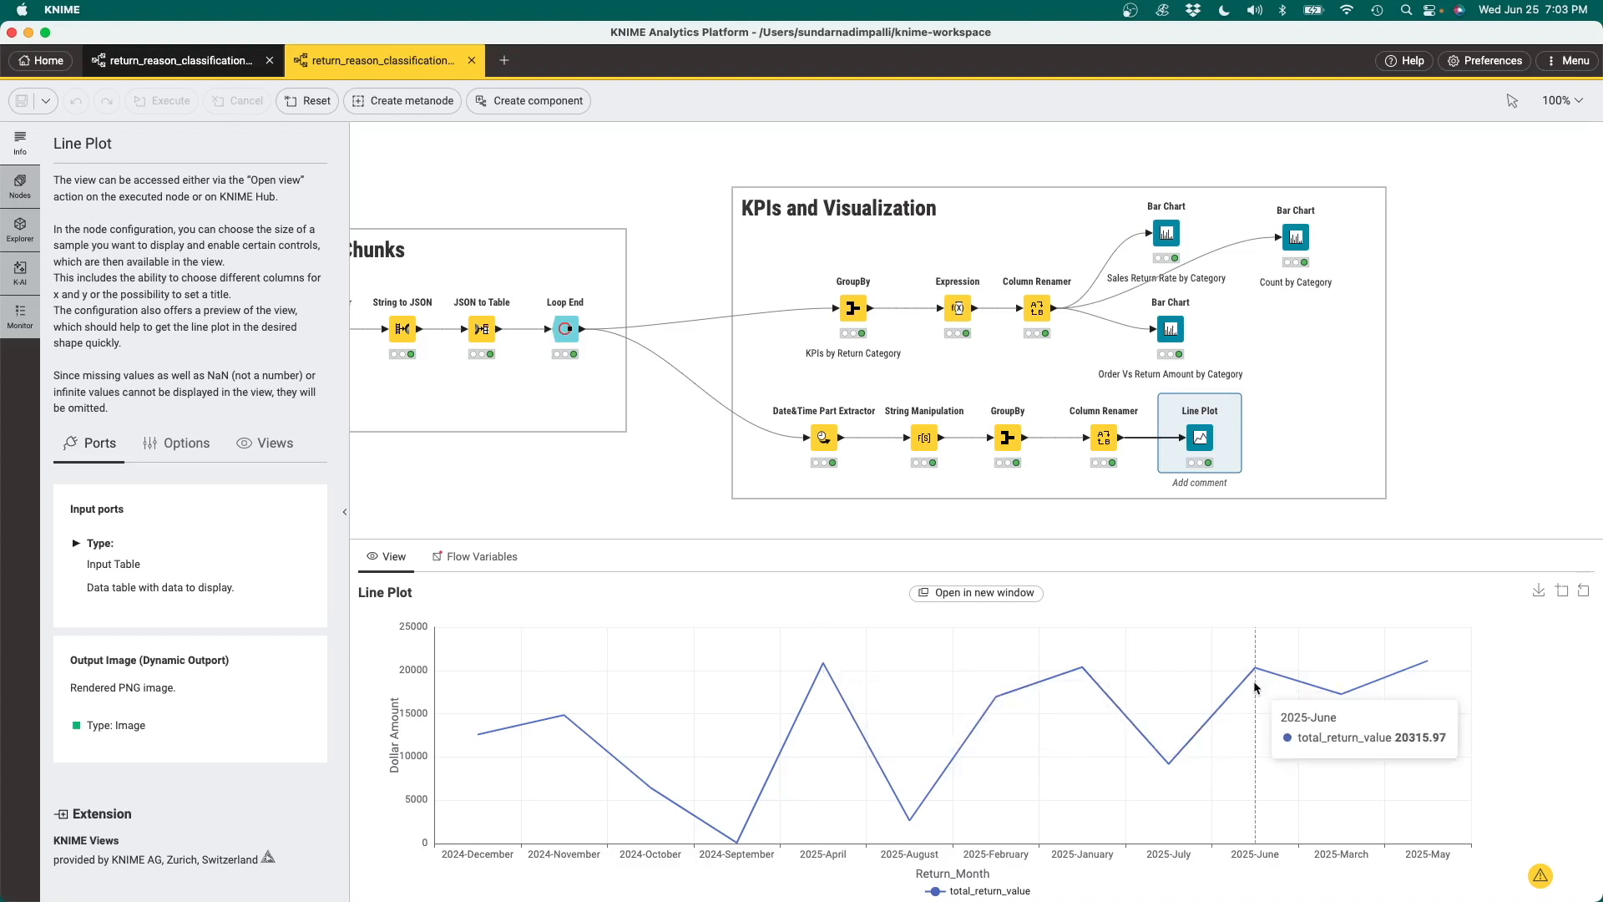
pyautogui.moveTo(1446, 695)
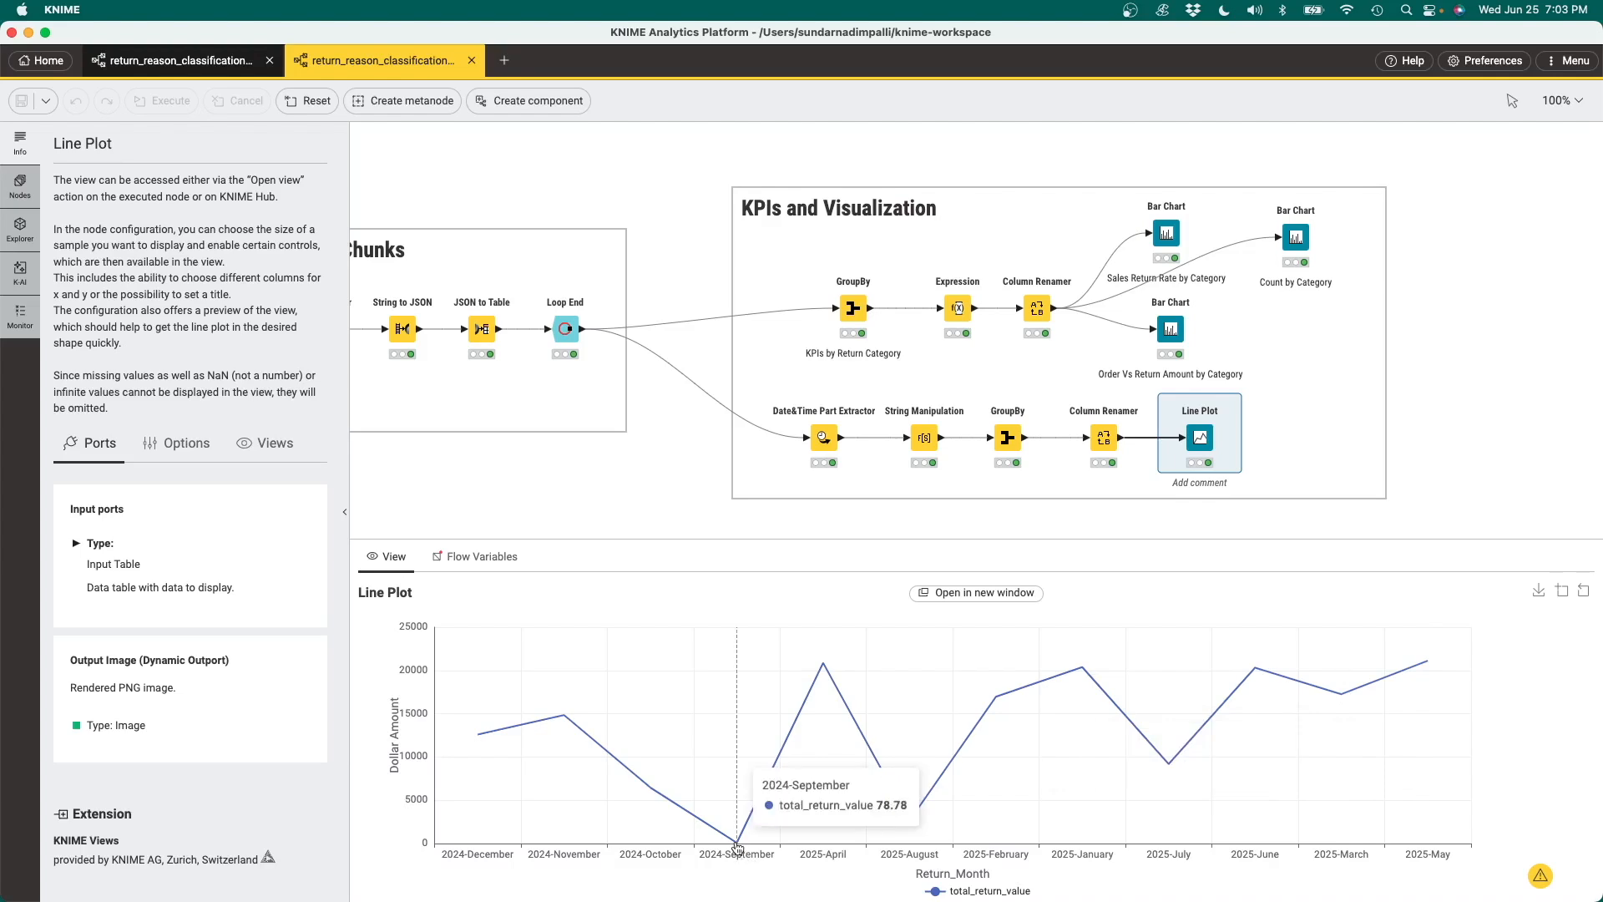
pyautogui.moveTo(1186, 790)
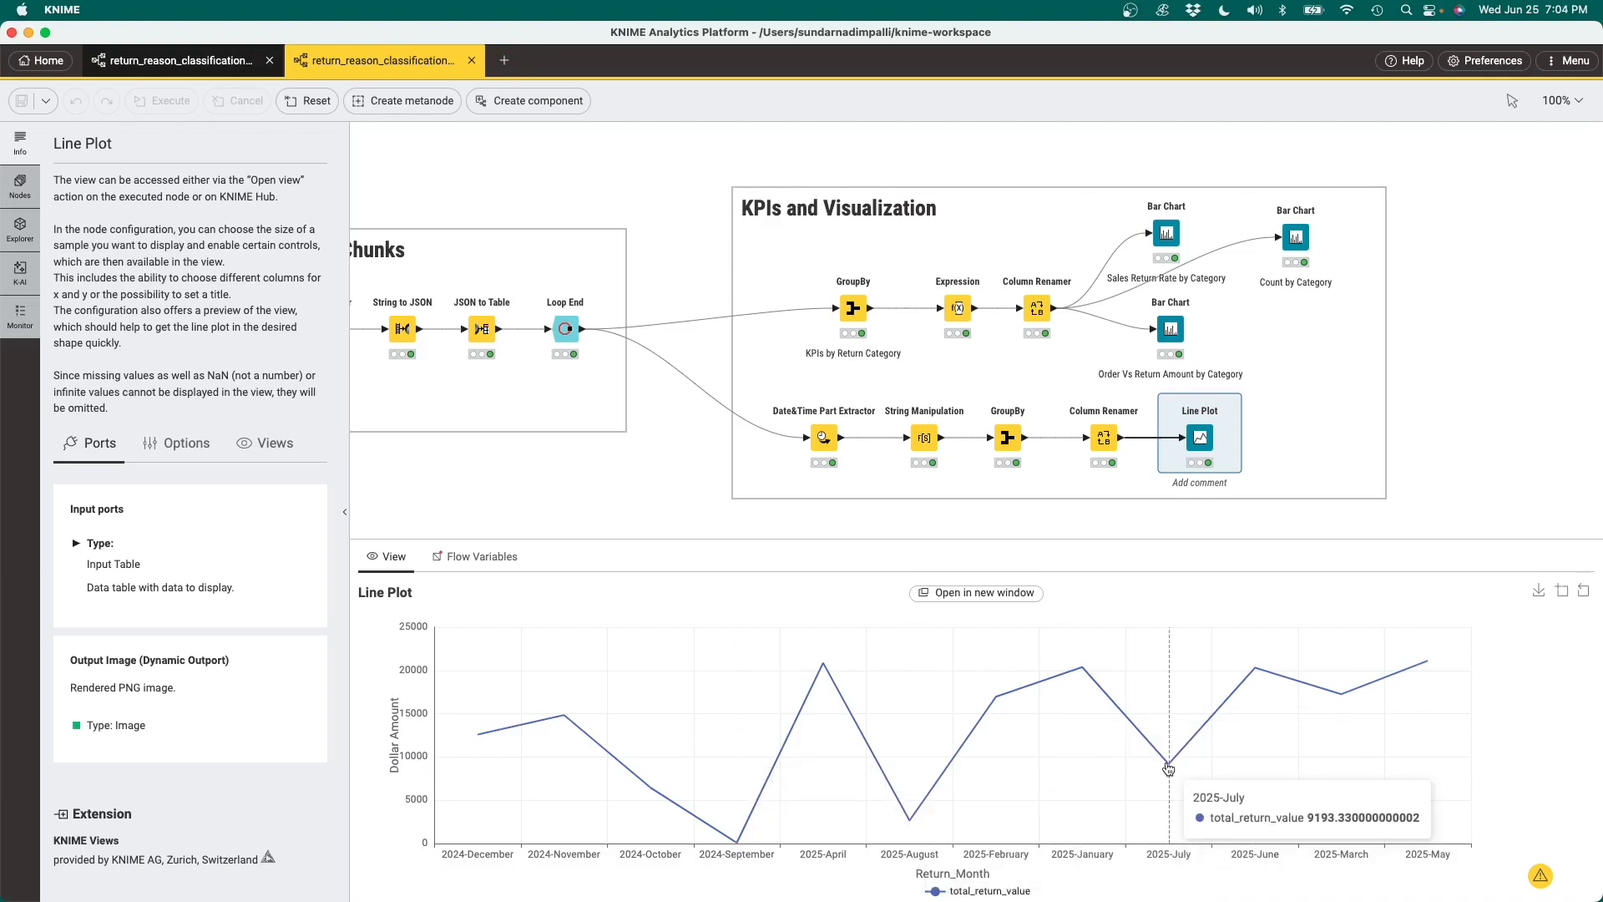